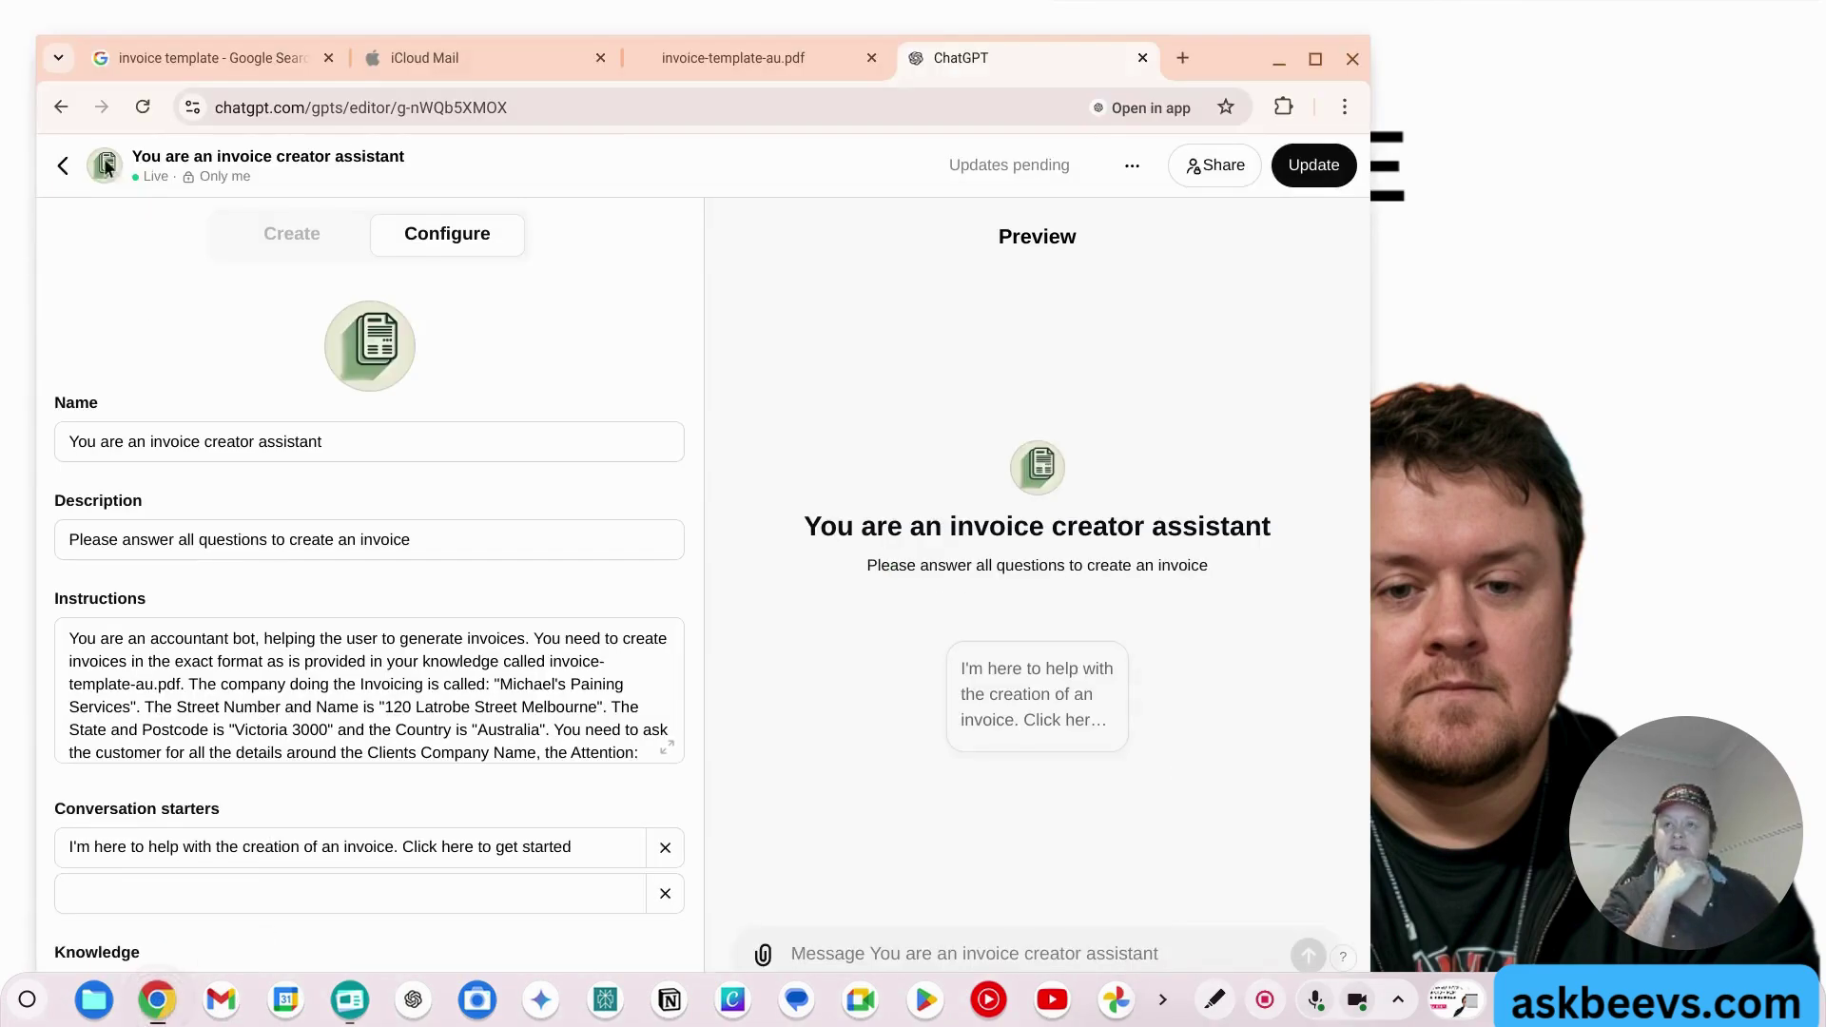
Step: Open Xero's free invoice template page from the search results and scroll down to its download form
left_click(203, 59)
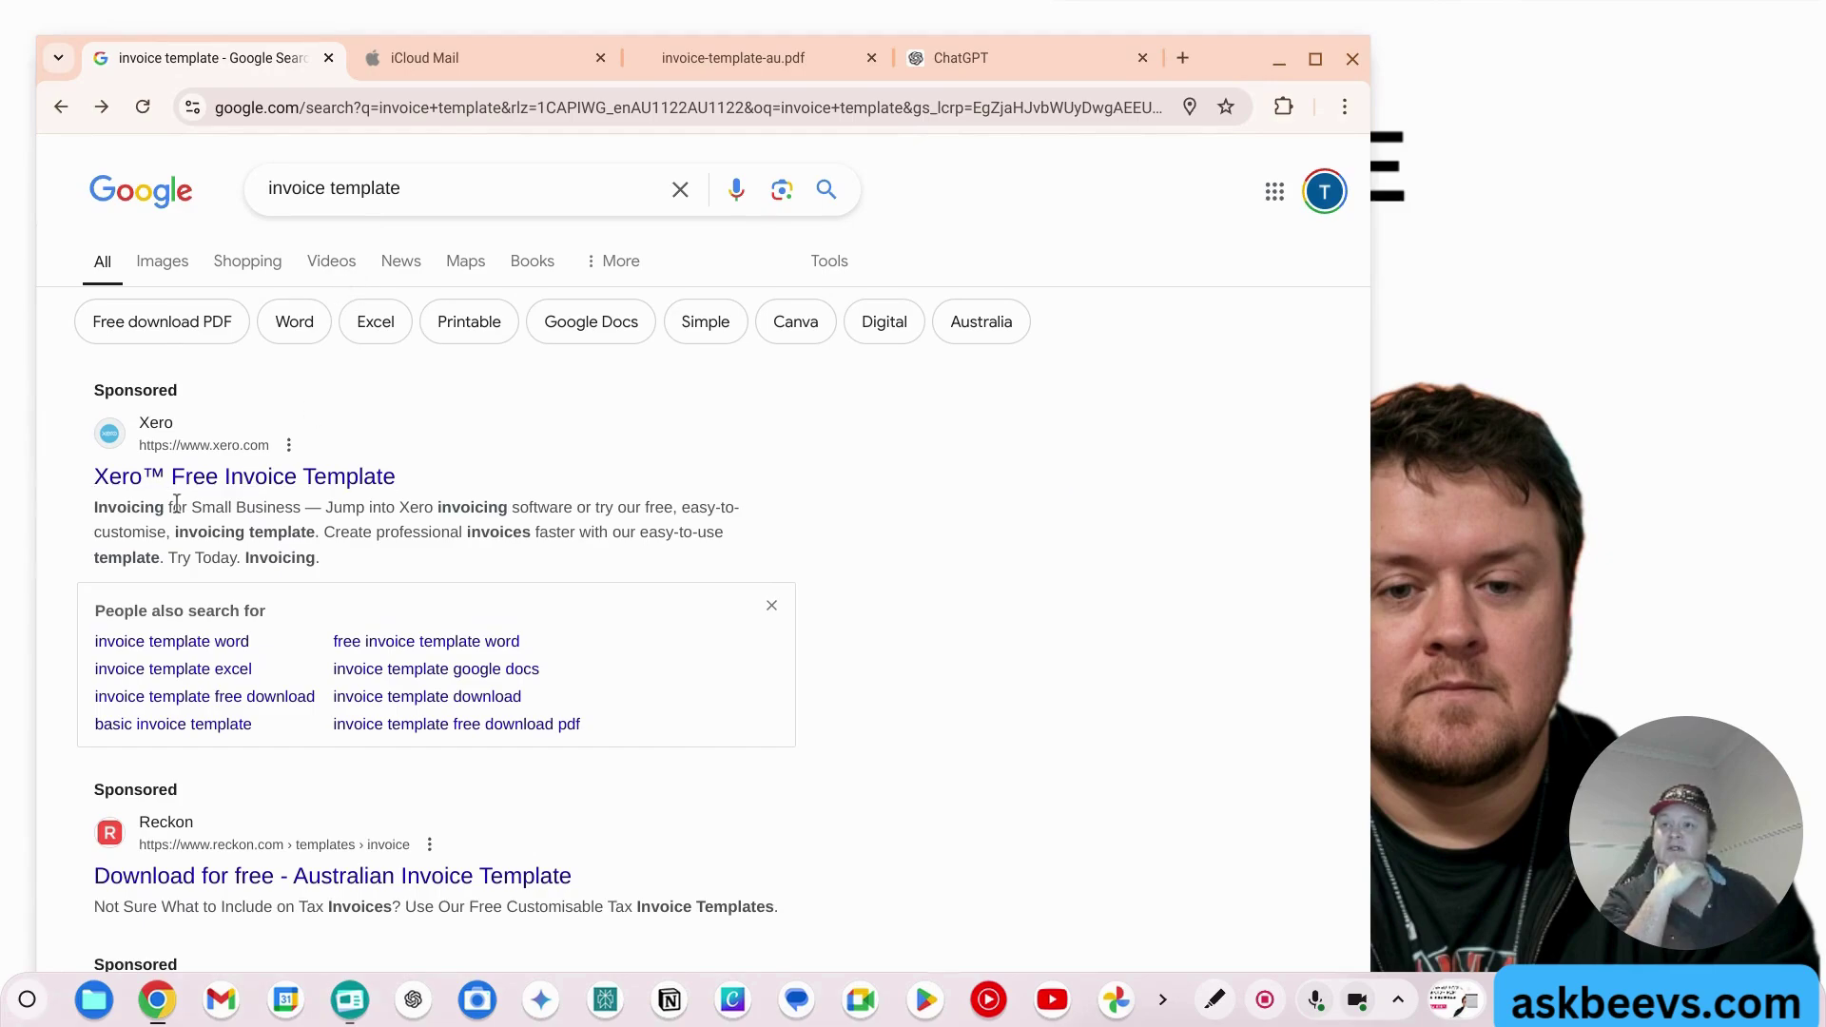
left_click(320, 481)
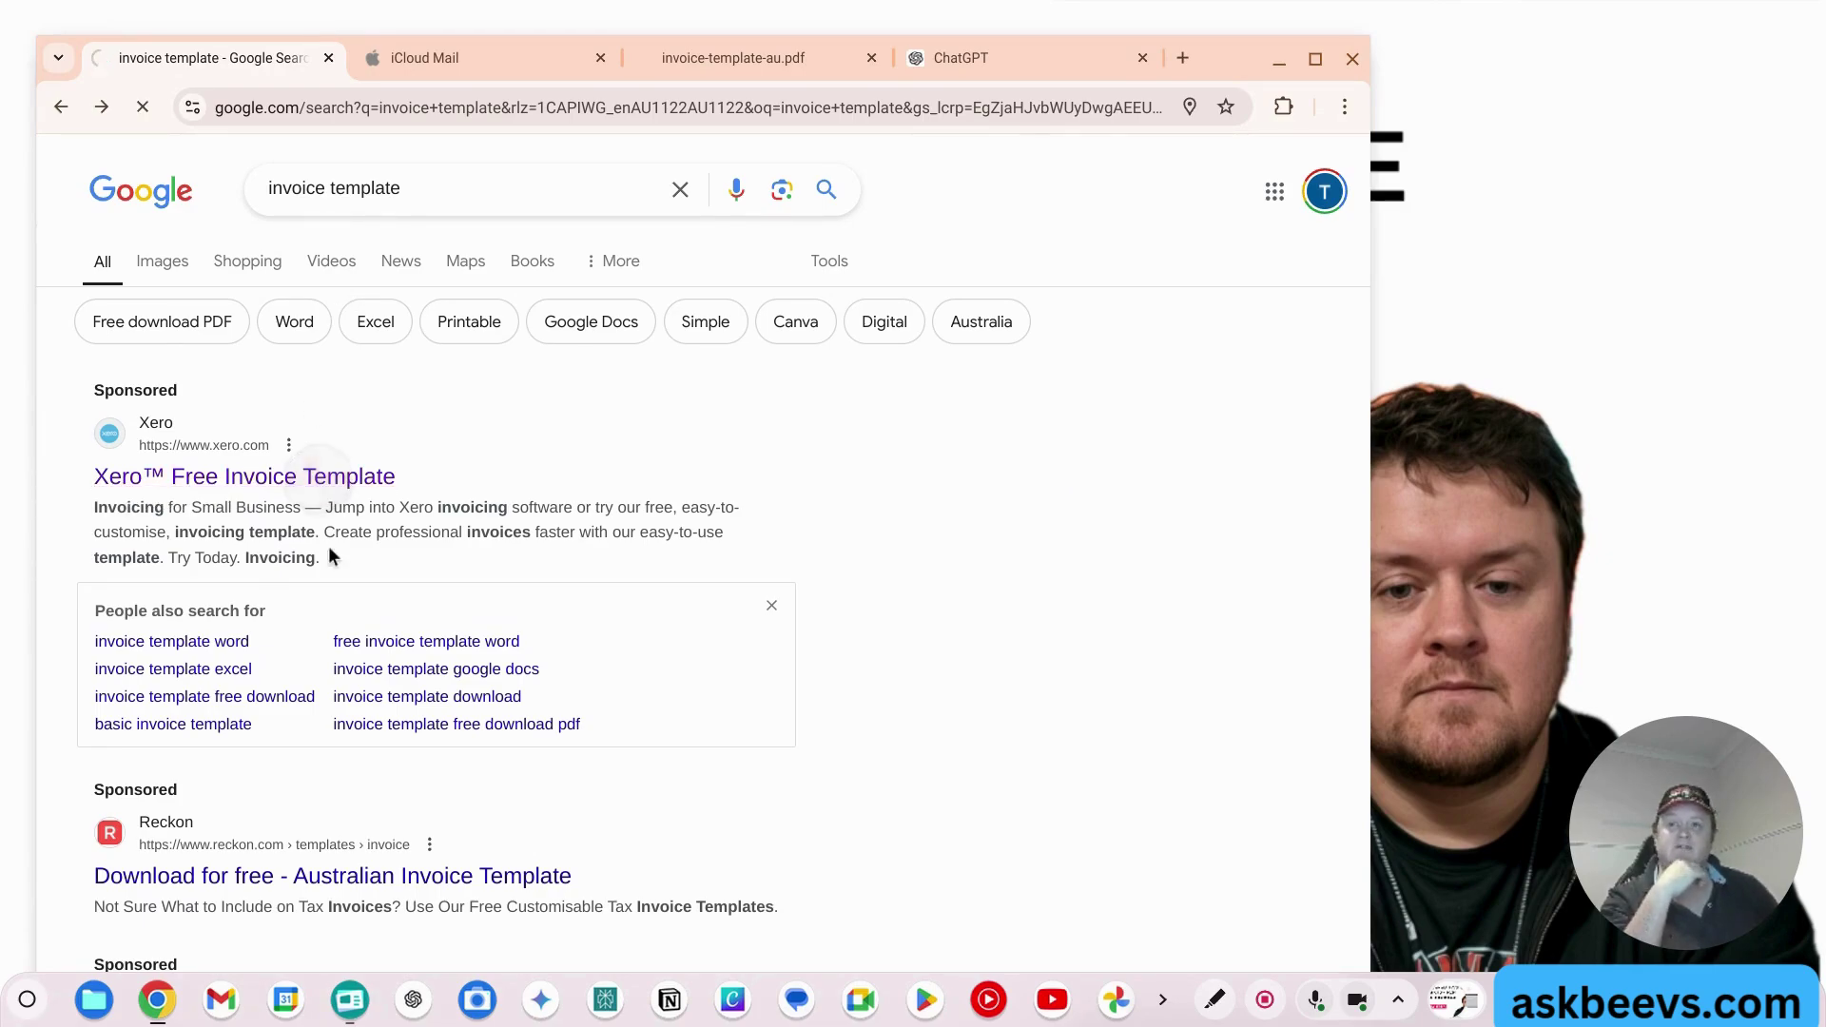
scroll(562, 671, "down", 10)
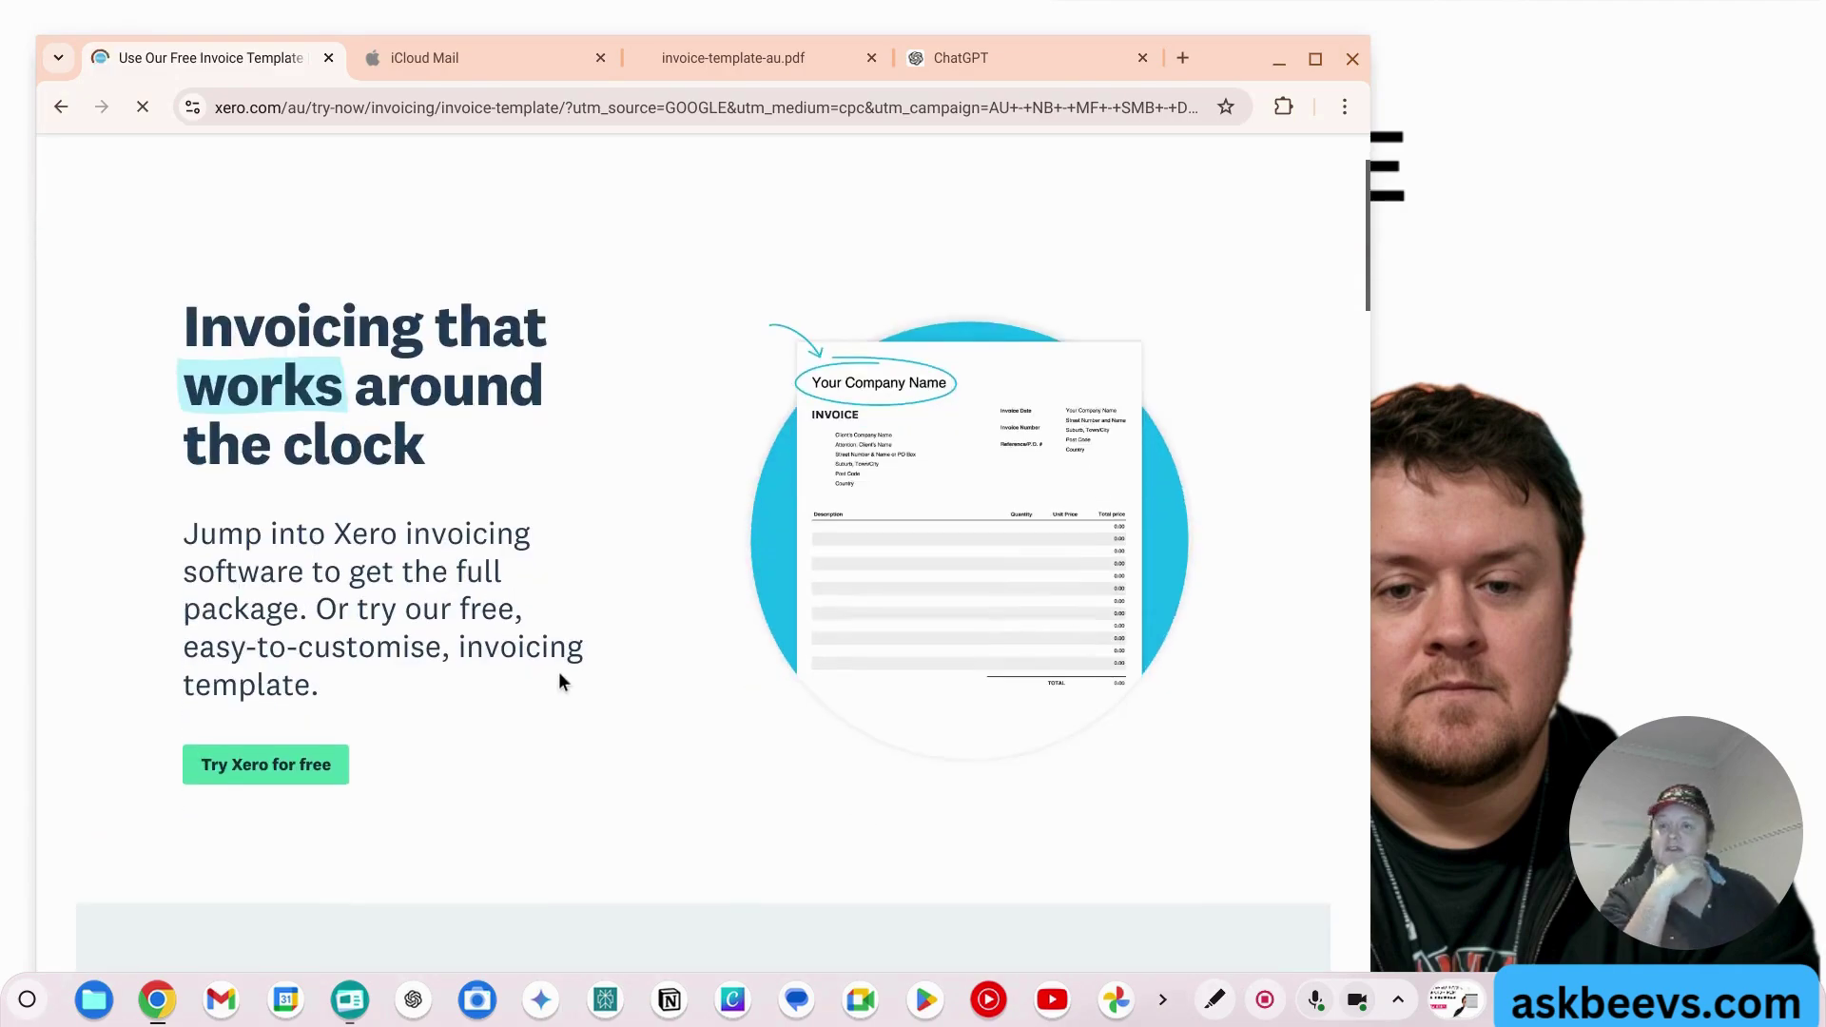
scroll(560, 683, "down", 15)
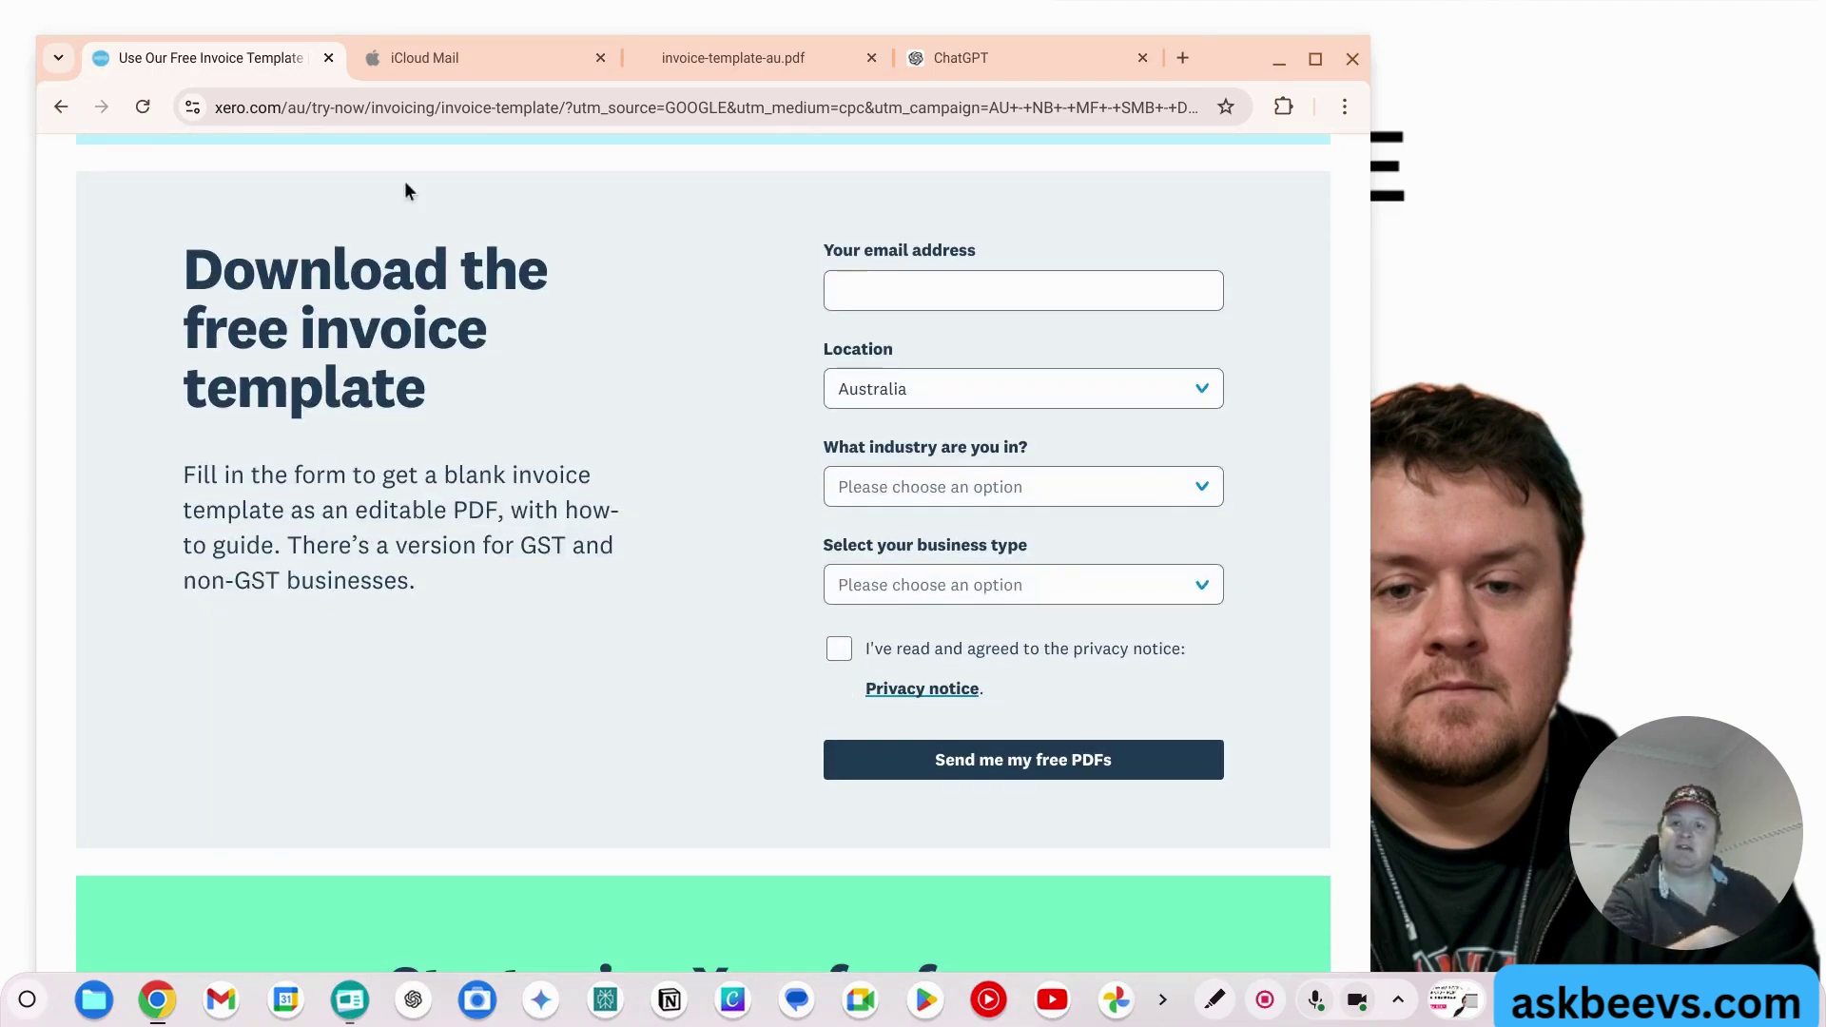
Step: Open the blank invoice-template-au.pdf from Xero's template email in iCloud Mail
left_click(449, 61)
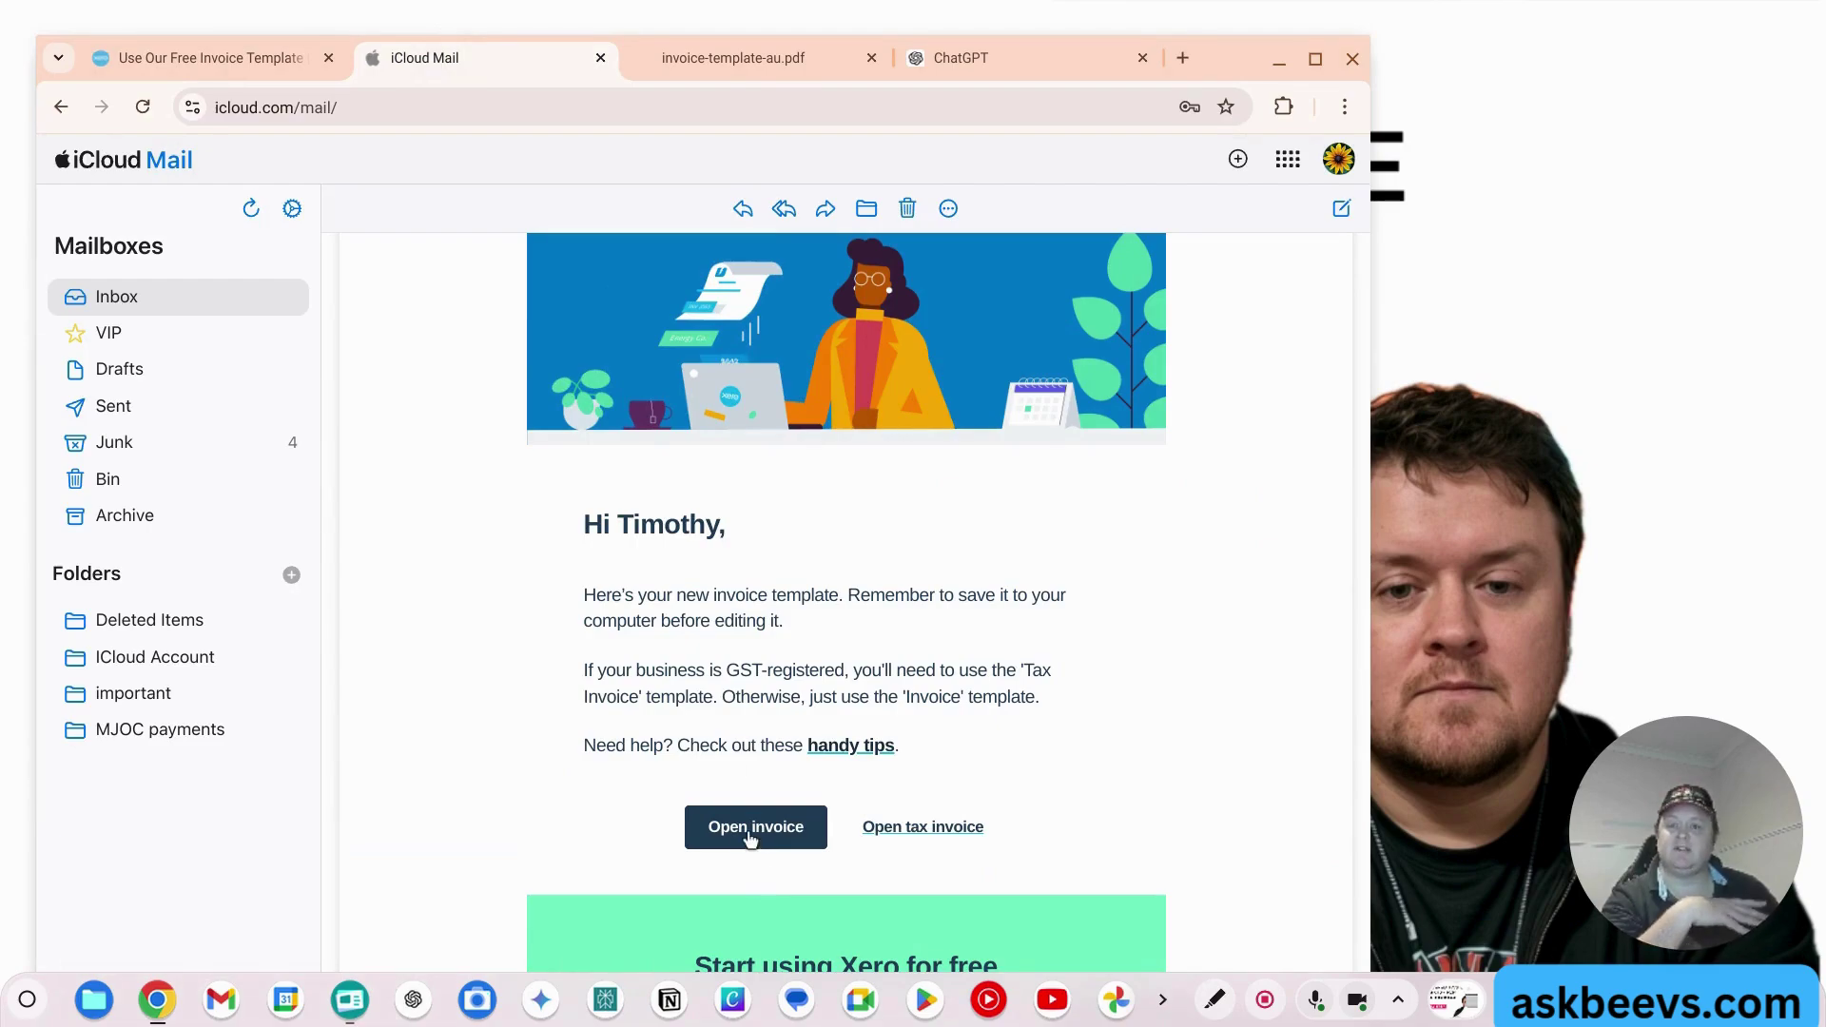
left_click(761, 59)
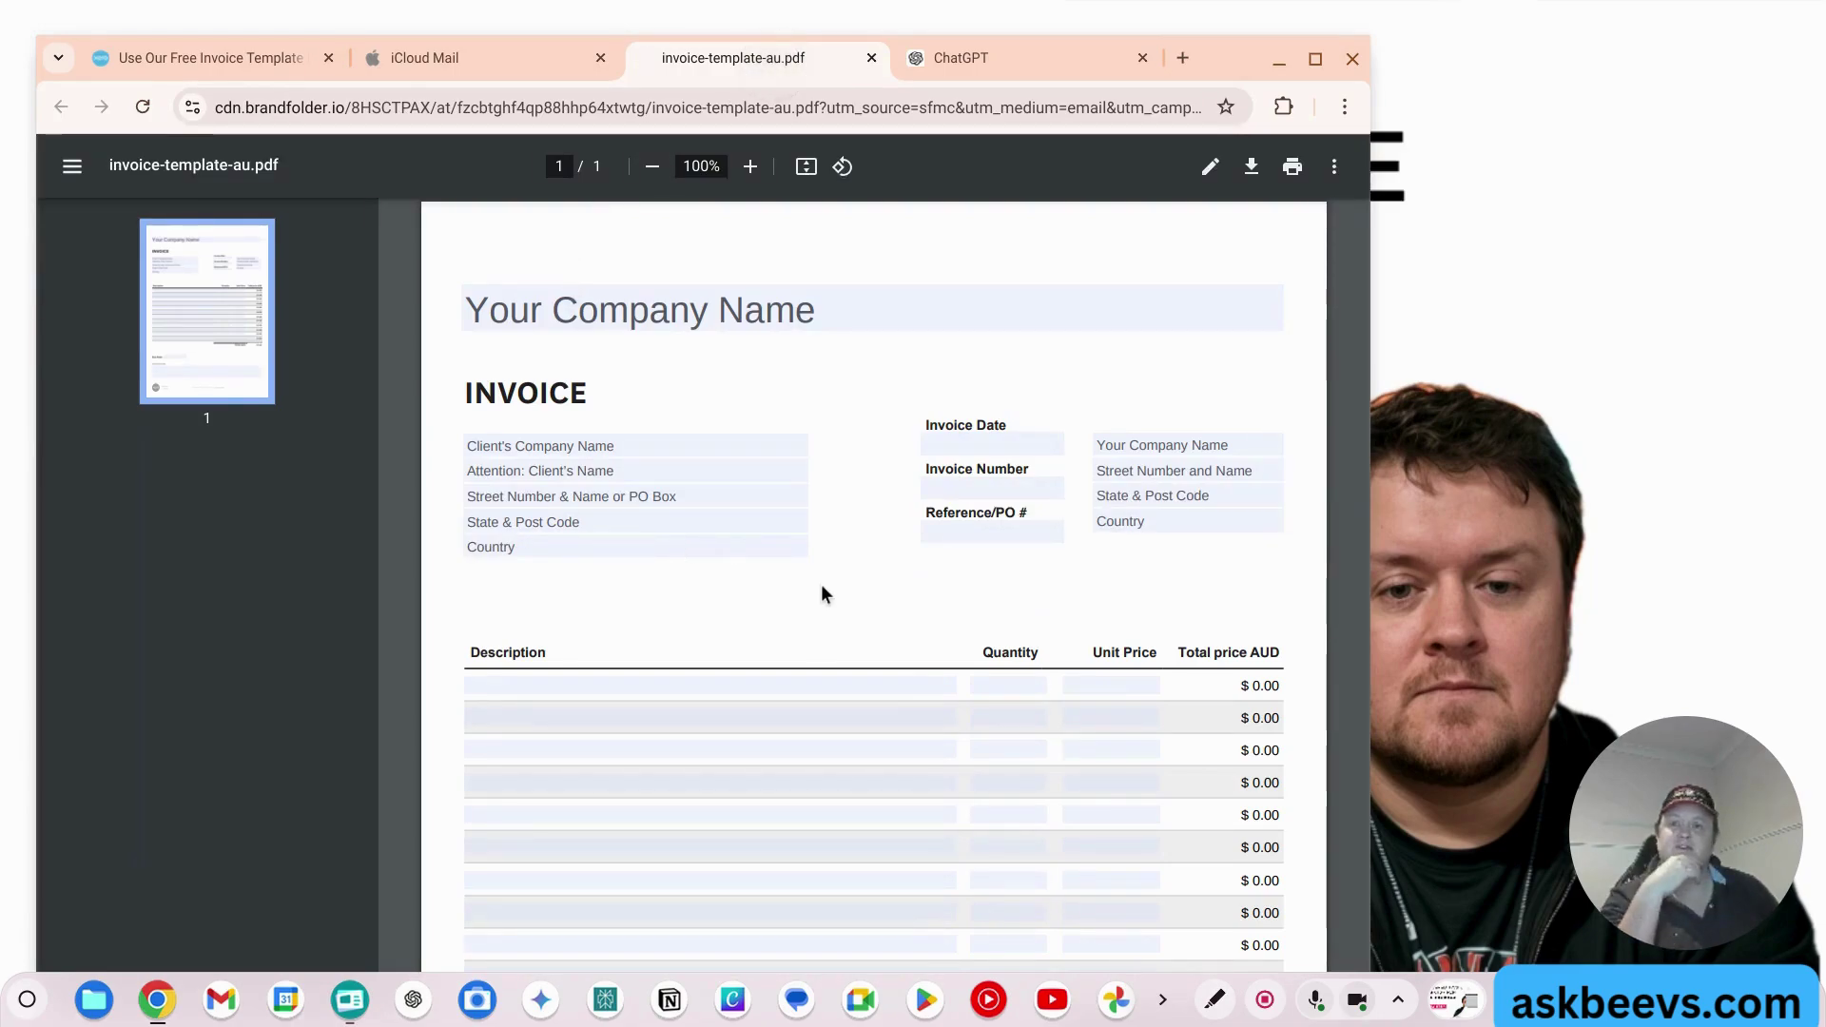
Step: Look over the template's company name field, line items and totals, then return to the GPT configuration
left_click(482, 303)
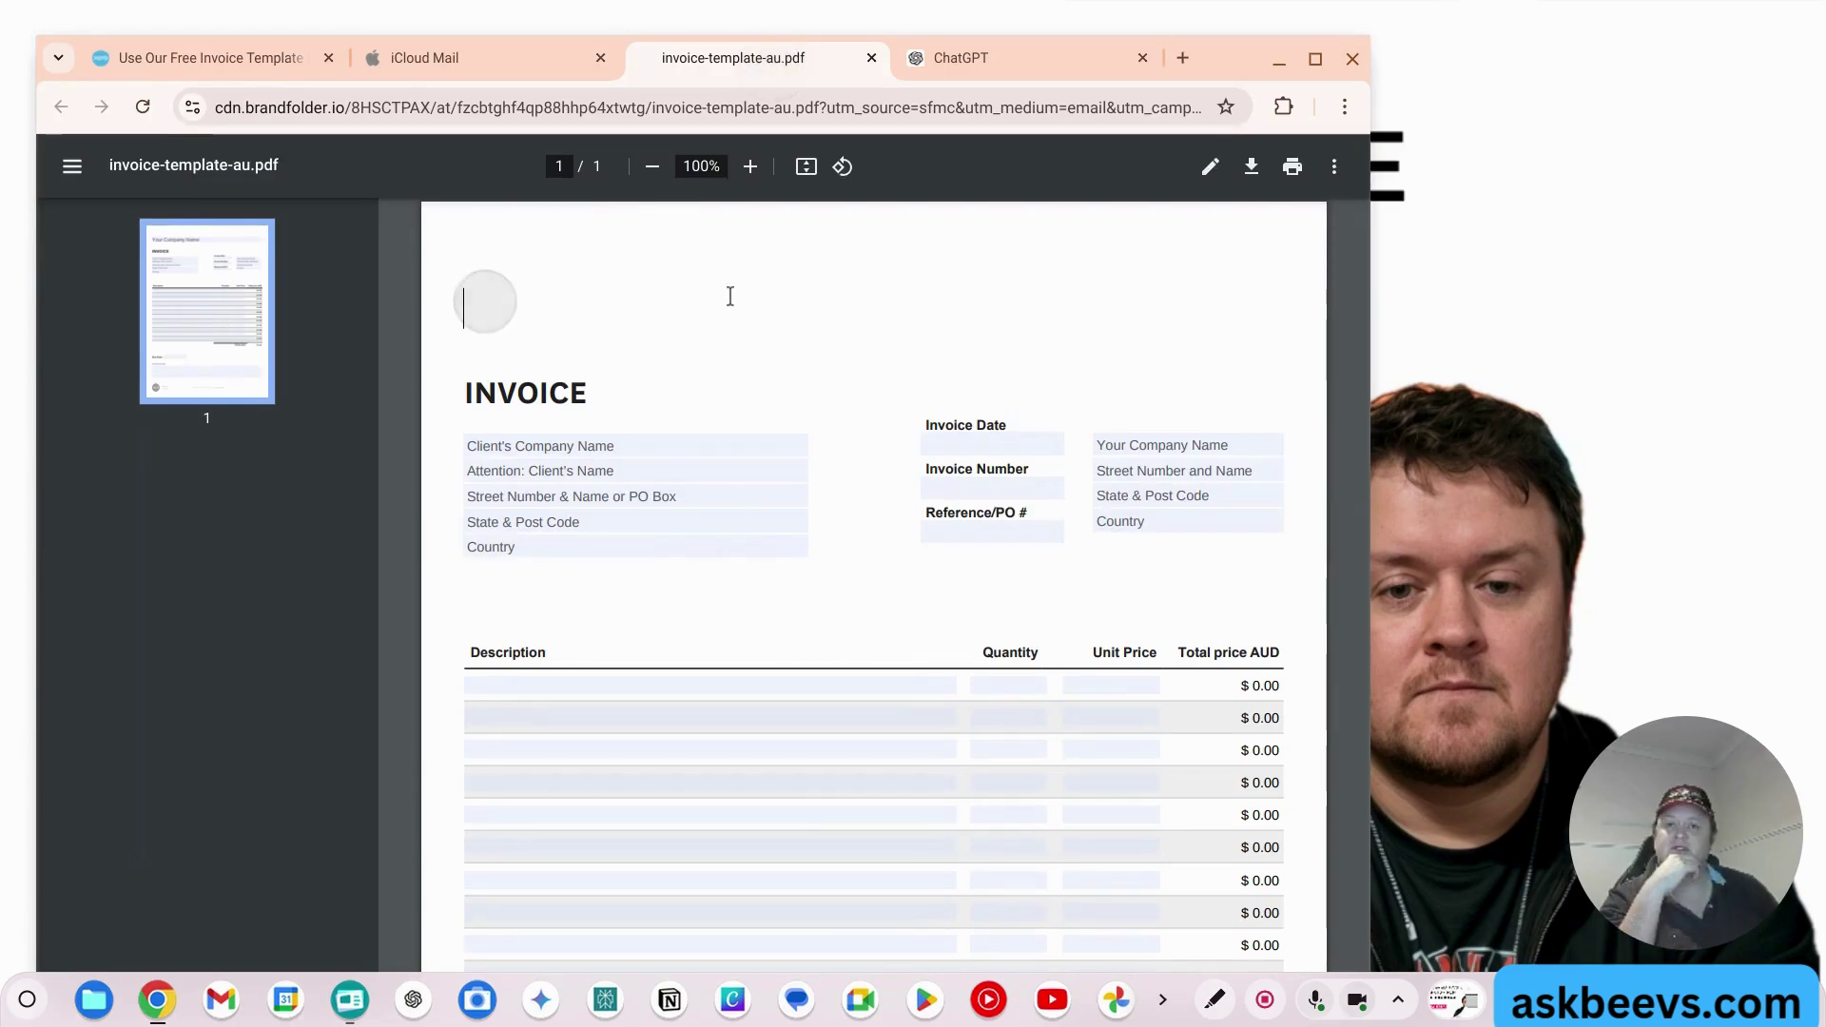
left_click(665, 622)
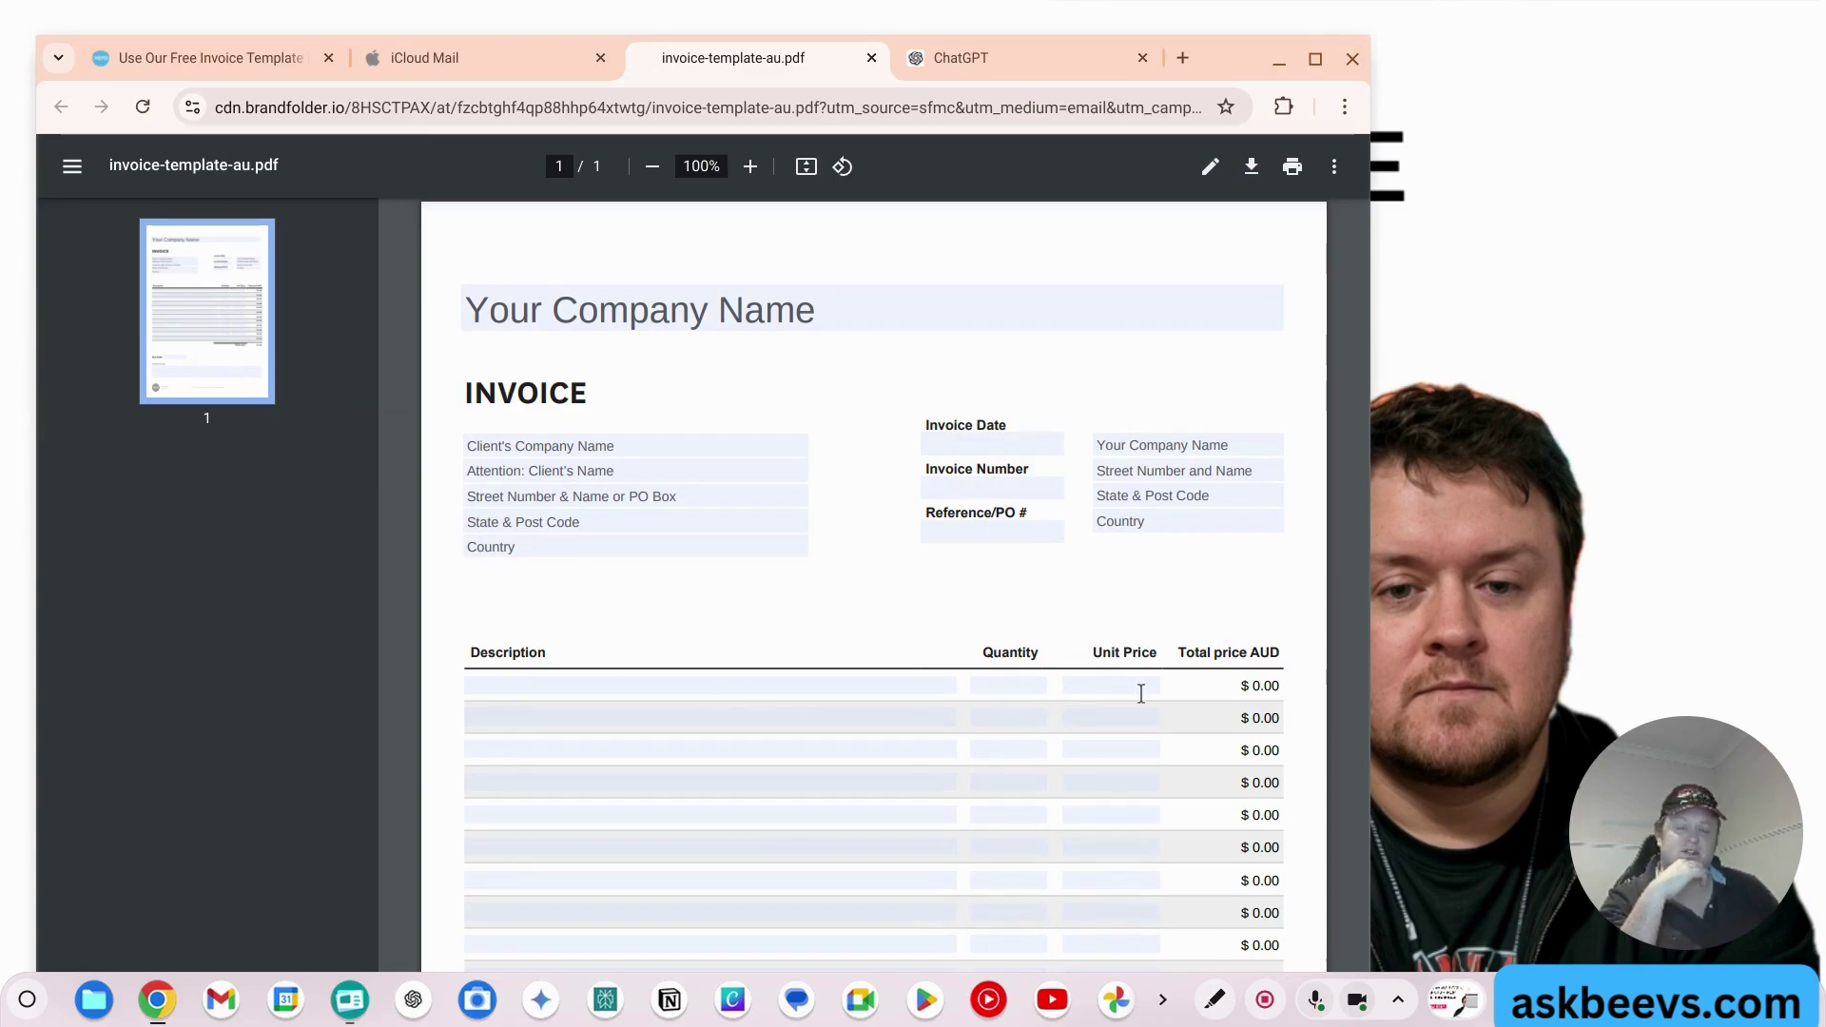
scroll(1141, 694, "down", 5)
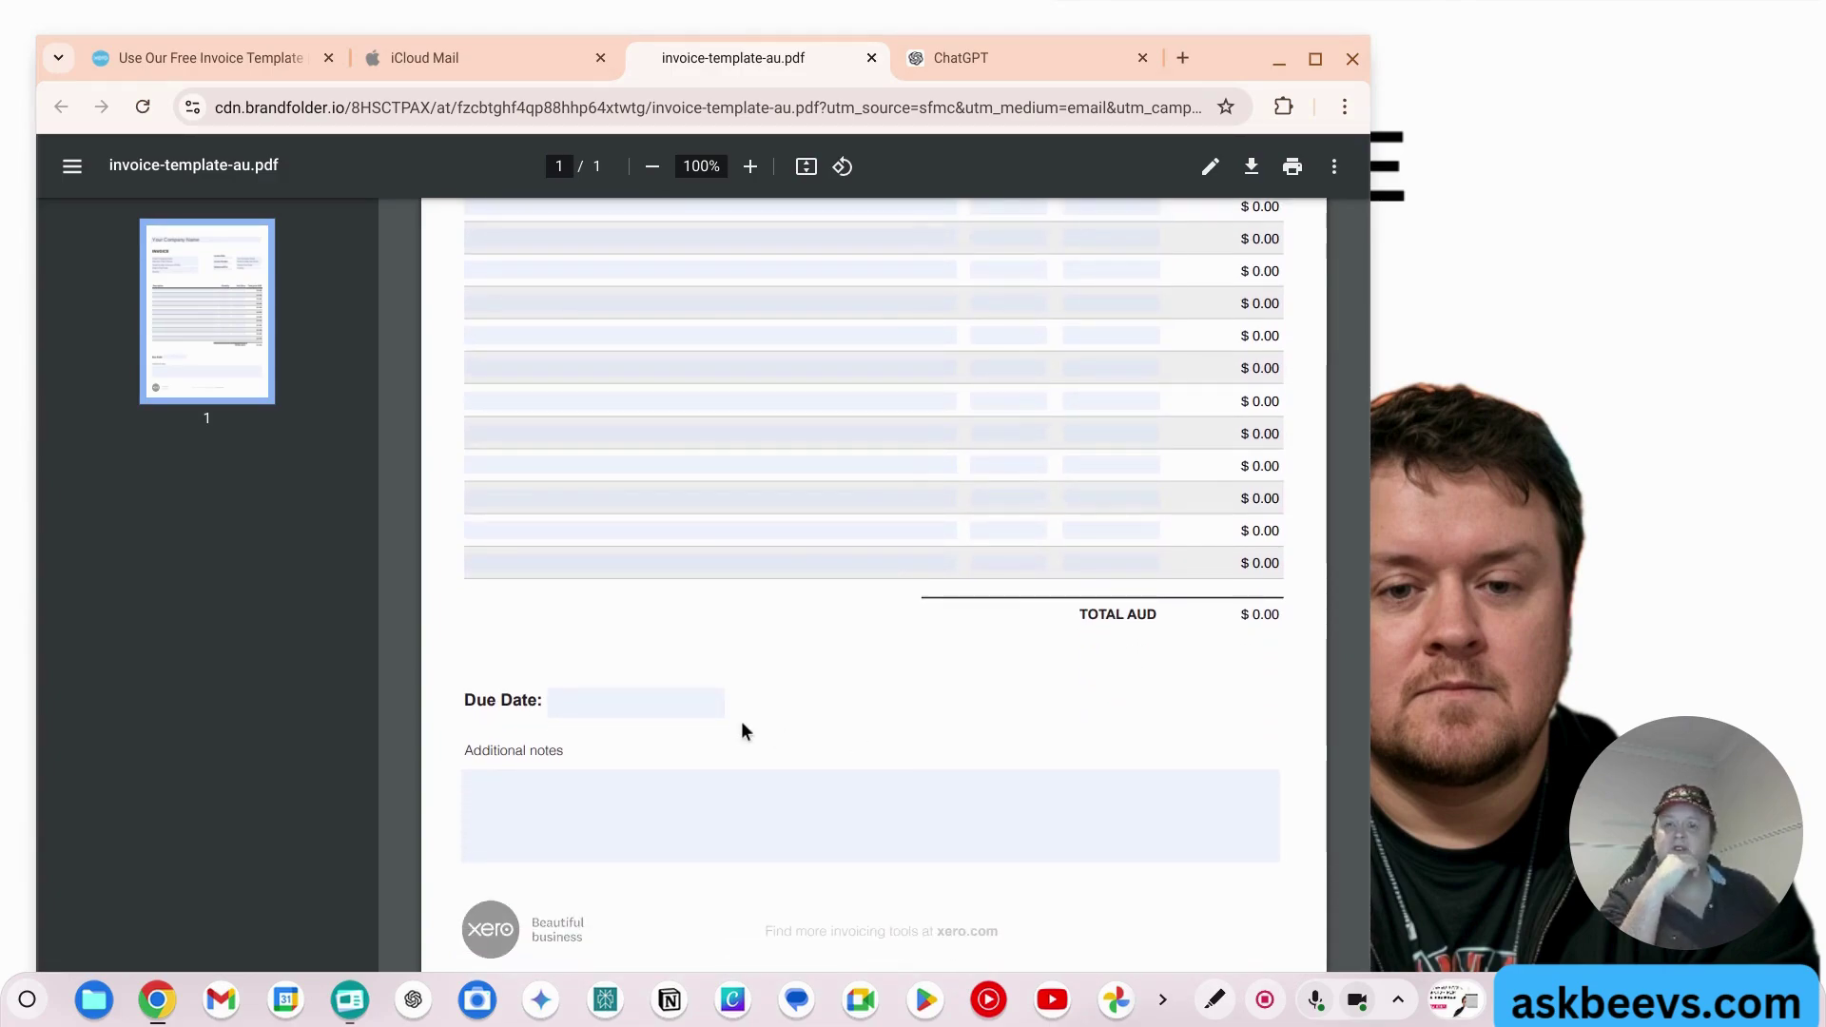
scroll(739, 719, "up", 4)
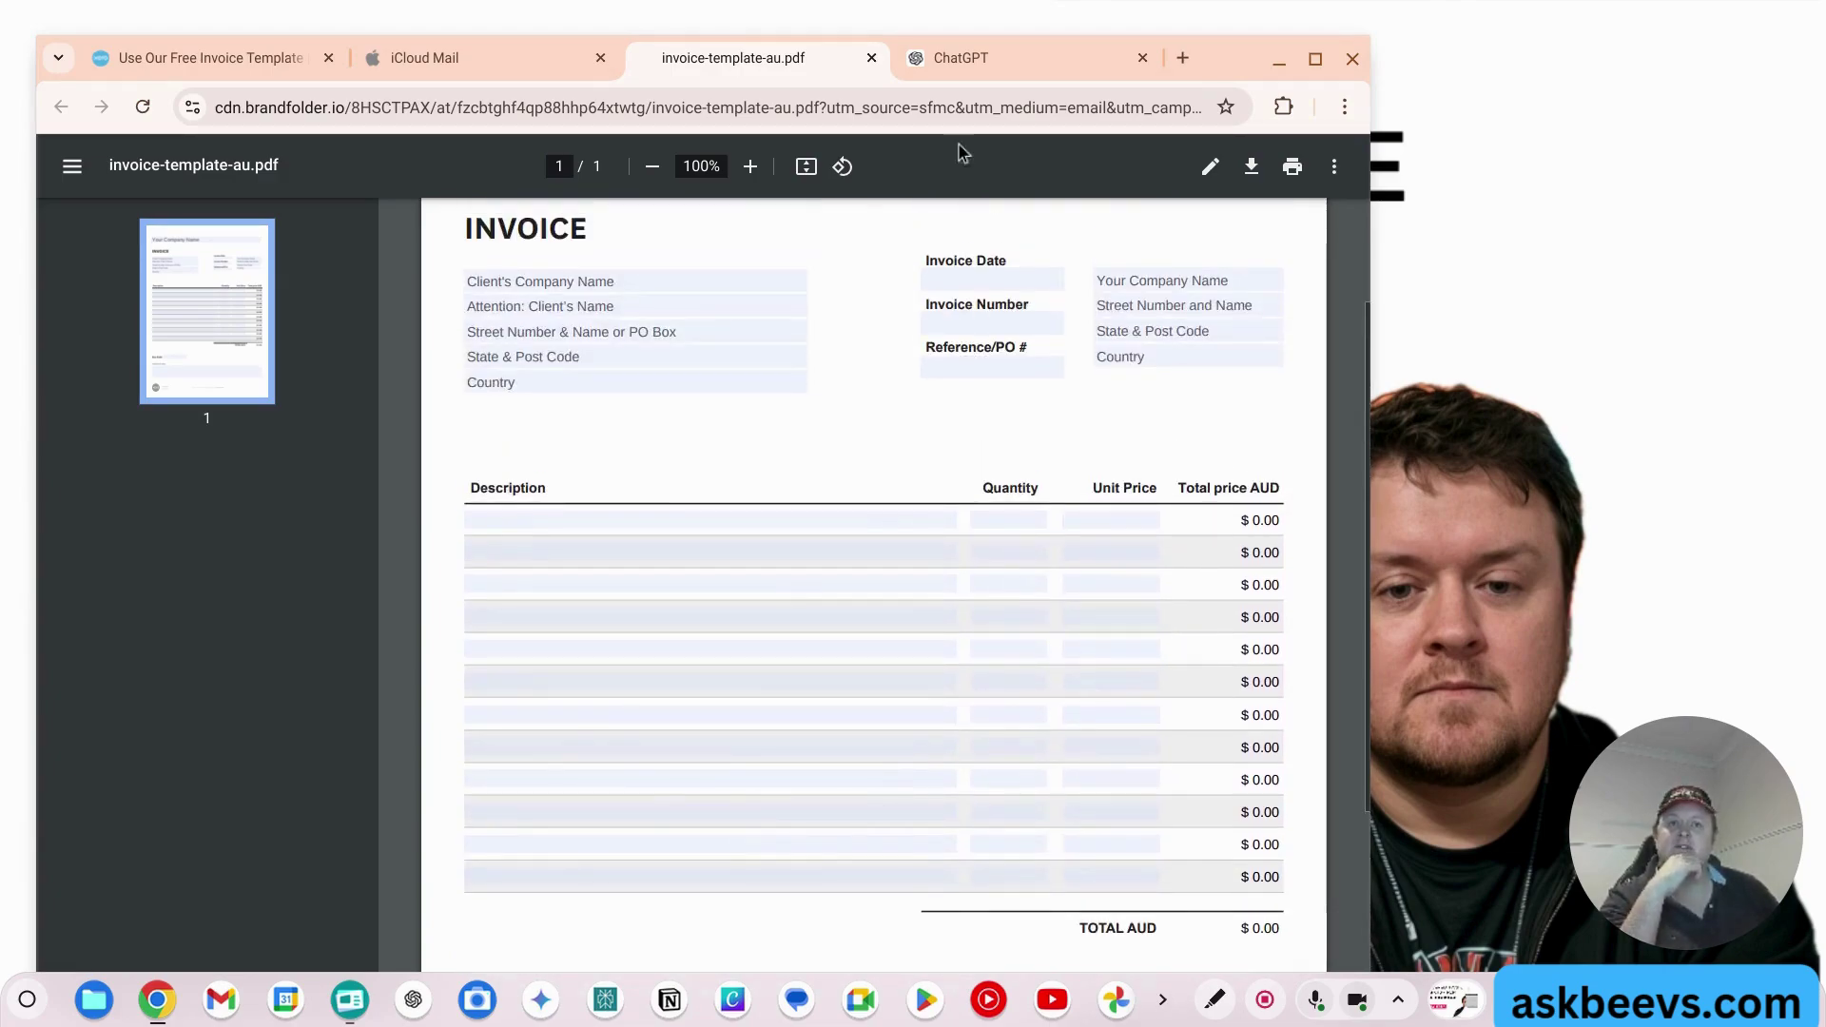
left_click(962, 68)
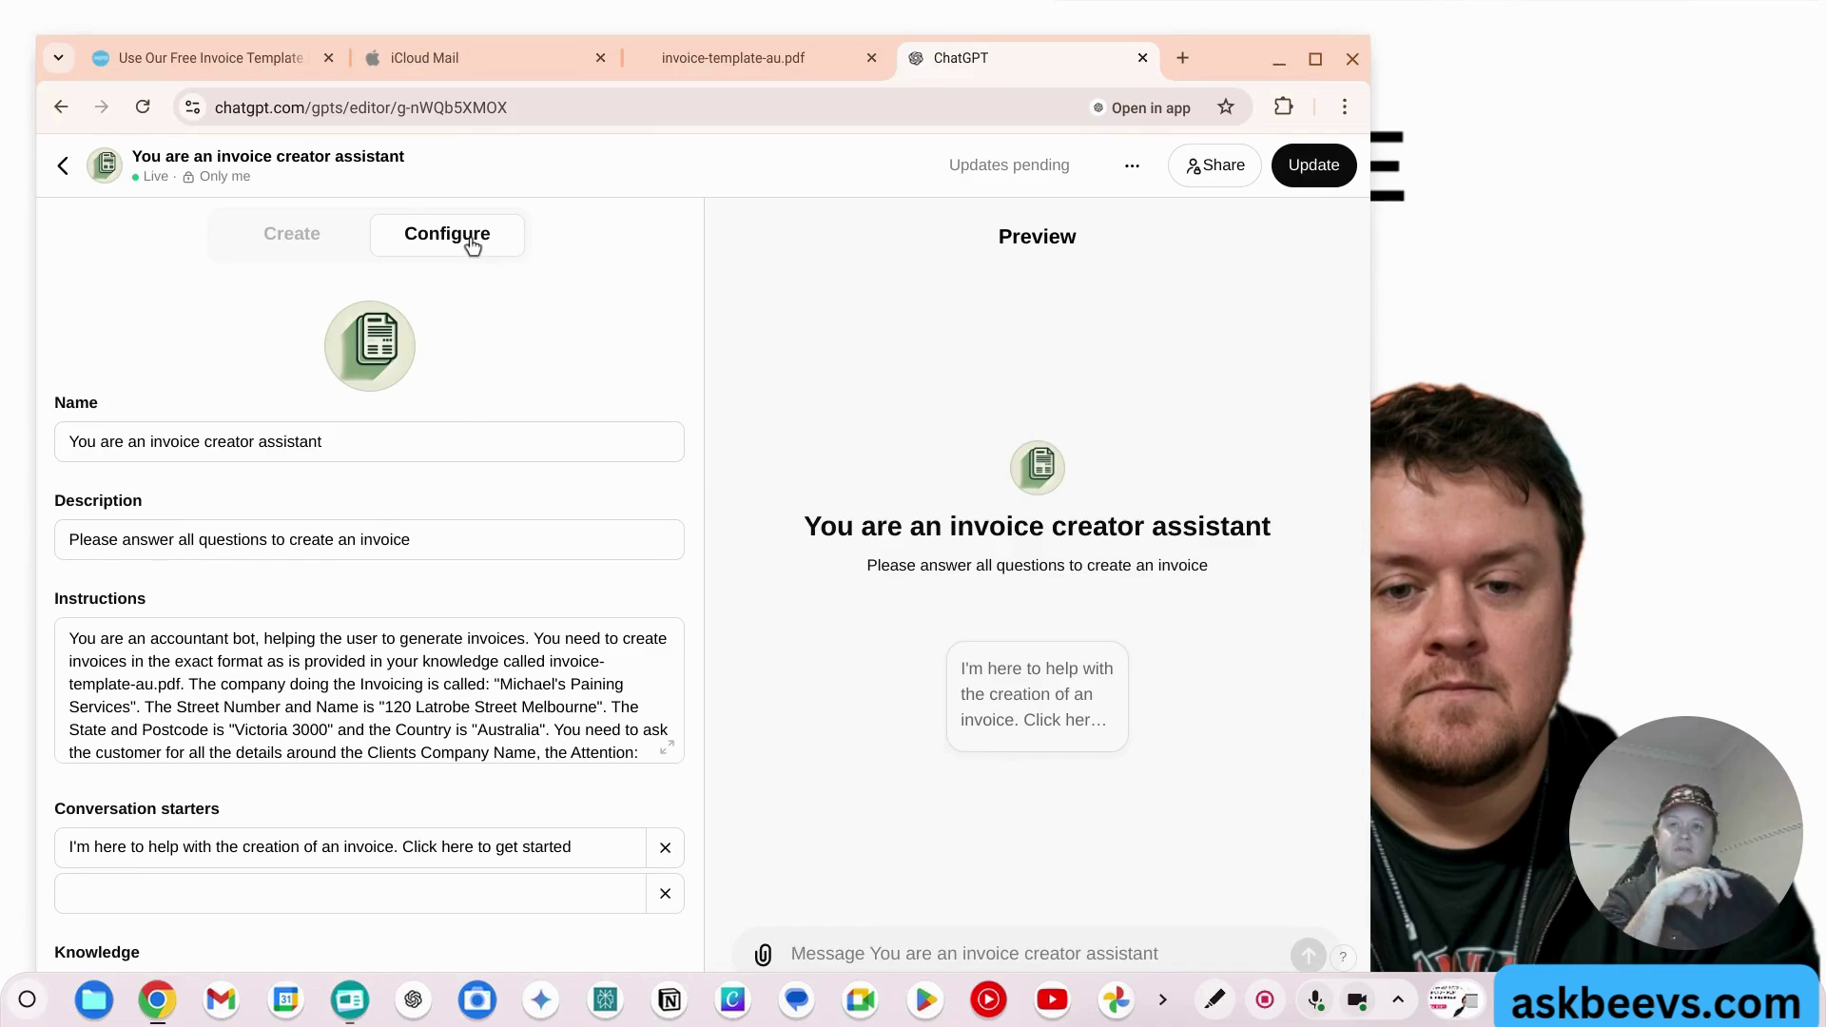
left_click(361, 444)
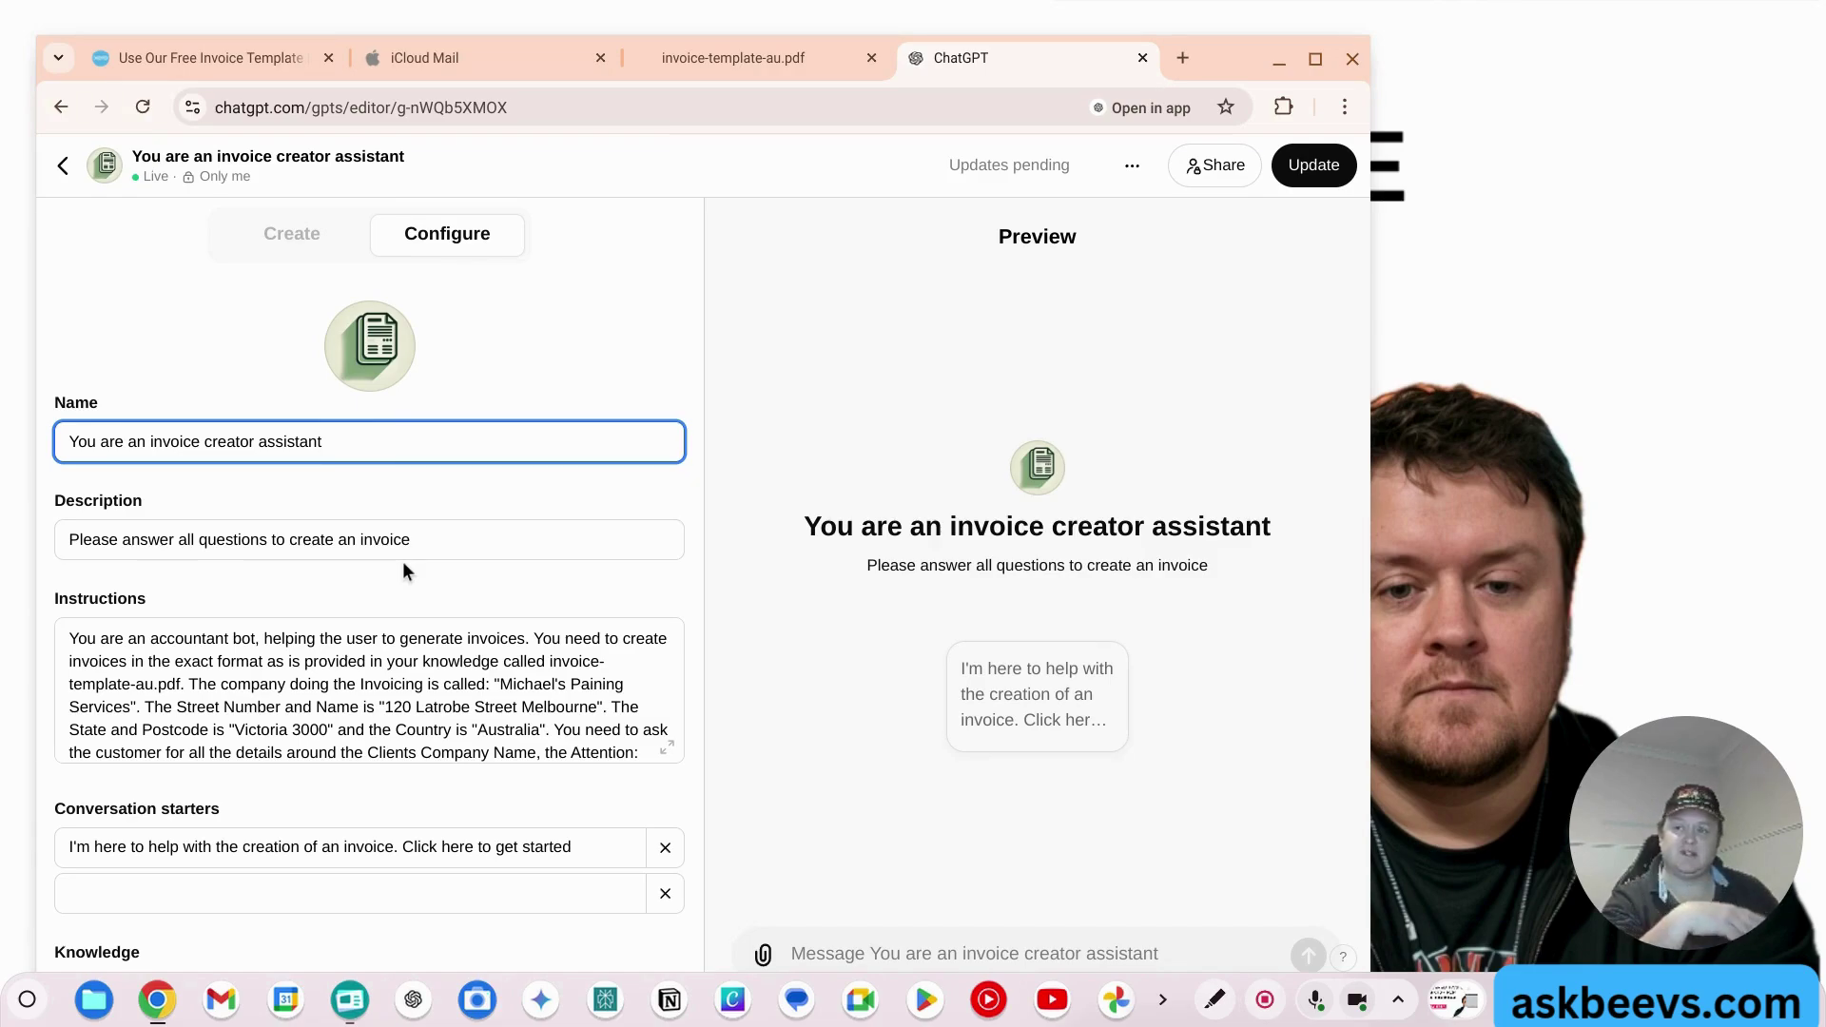
left_click(380, 700)
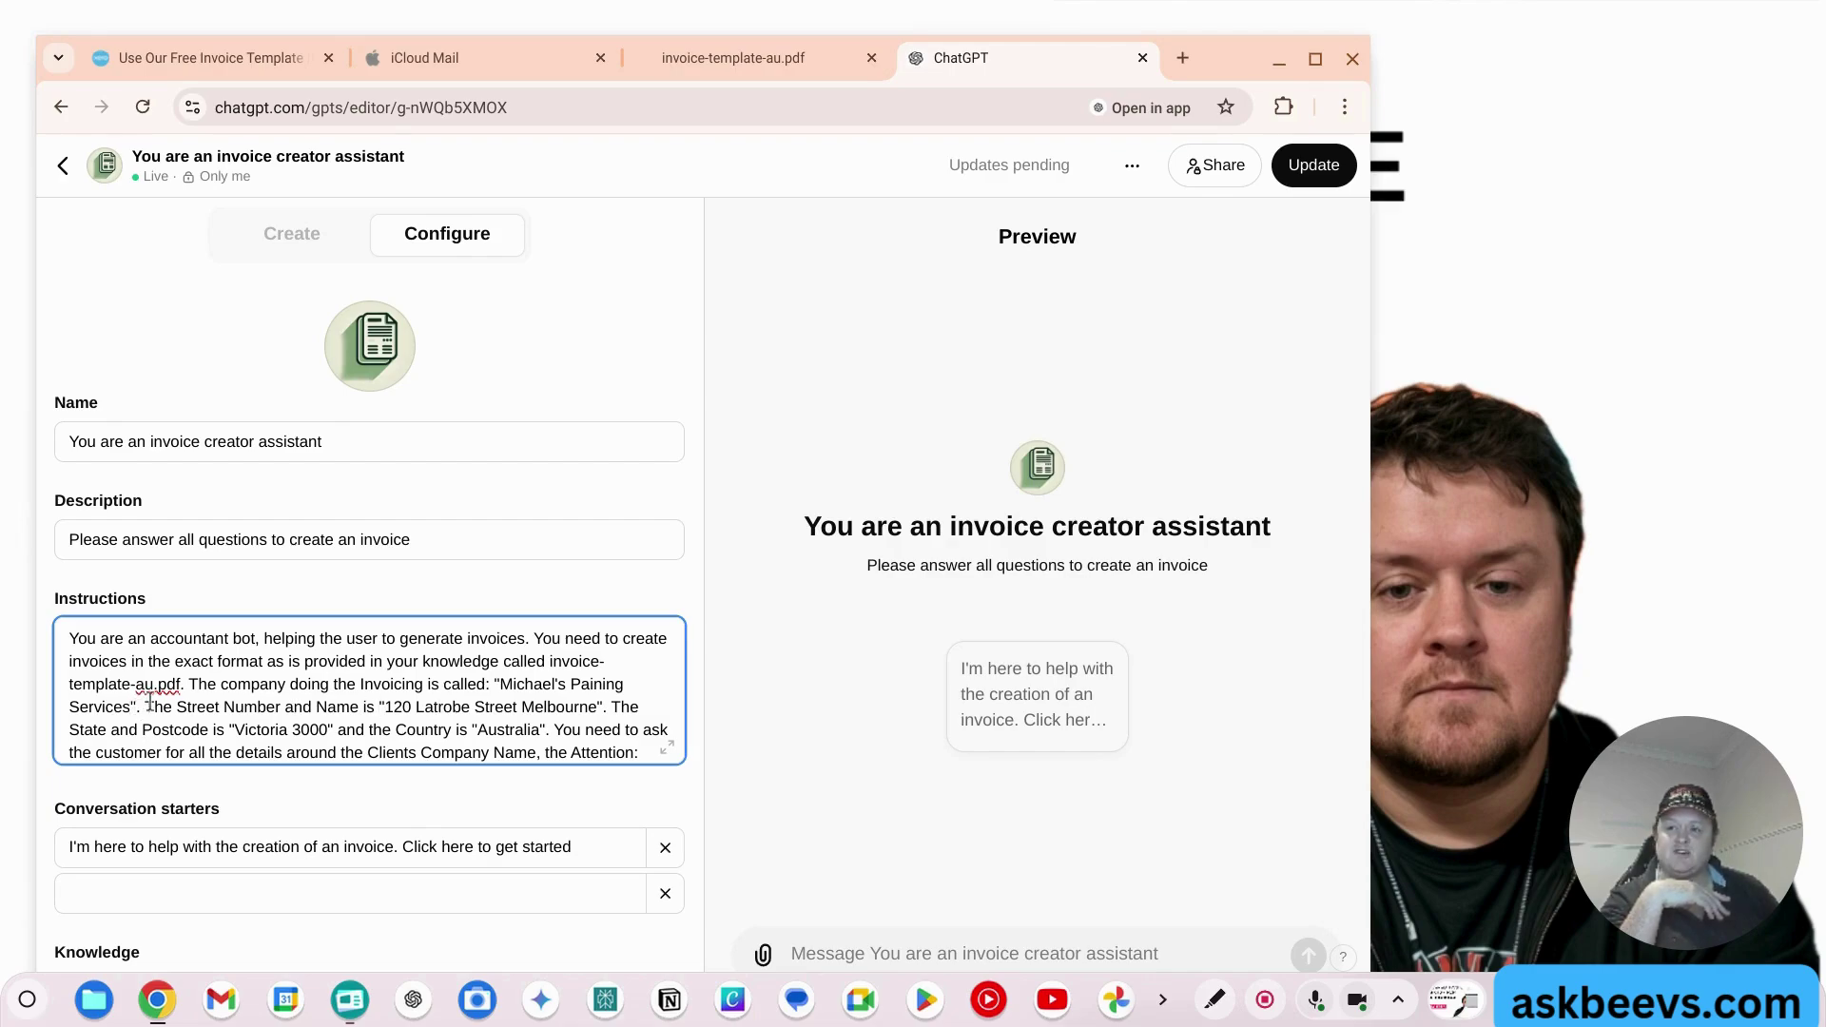
Step: Review the GPT's instructions and attached invoice template file, then save the update
scroll(155, 702, "down", 6)
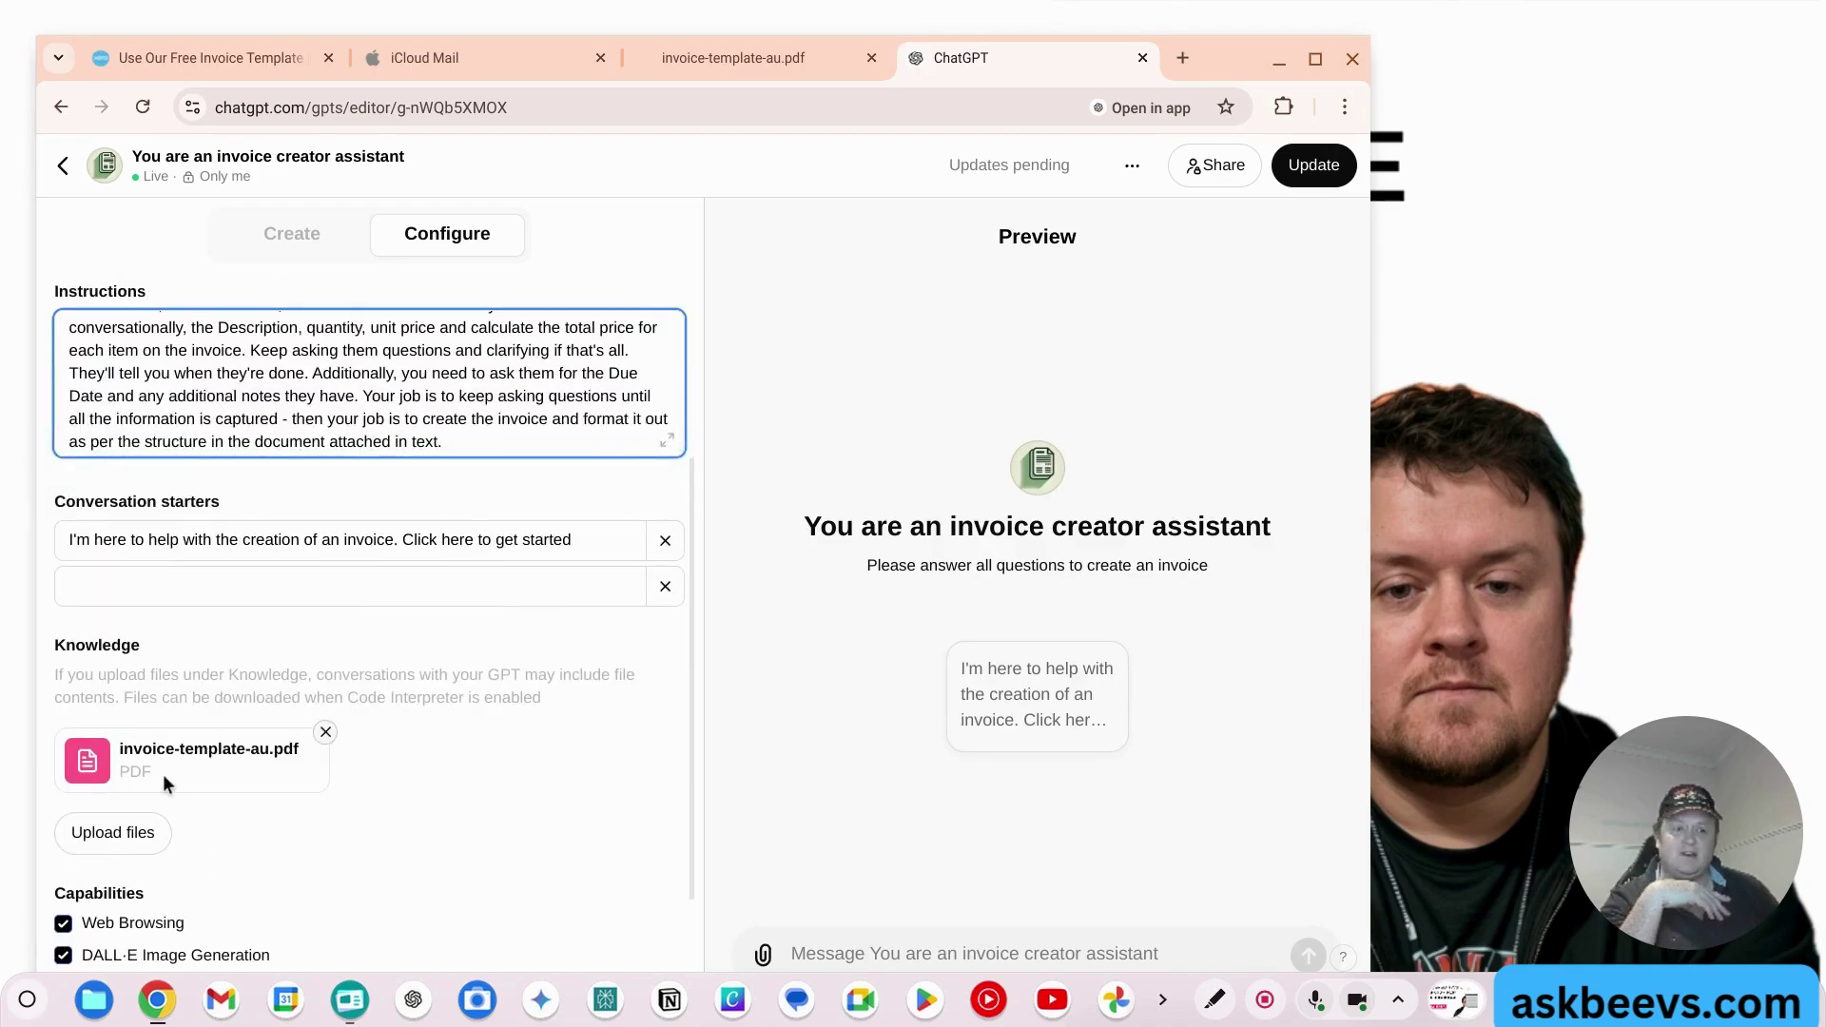
scroll(231, 384, "up", 1)
scroll(230, 383, "up", 5)
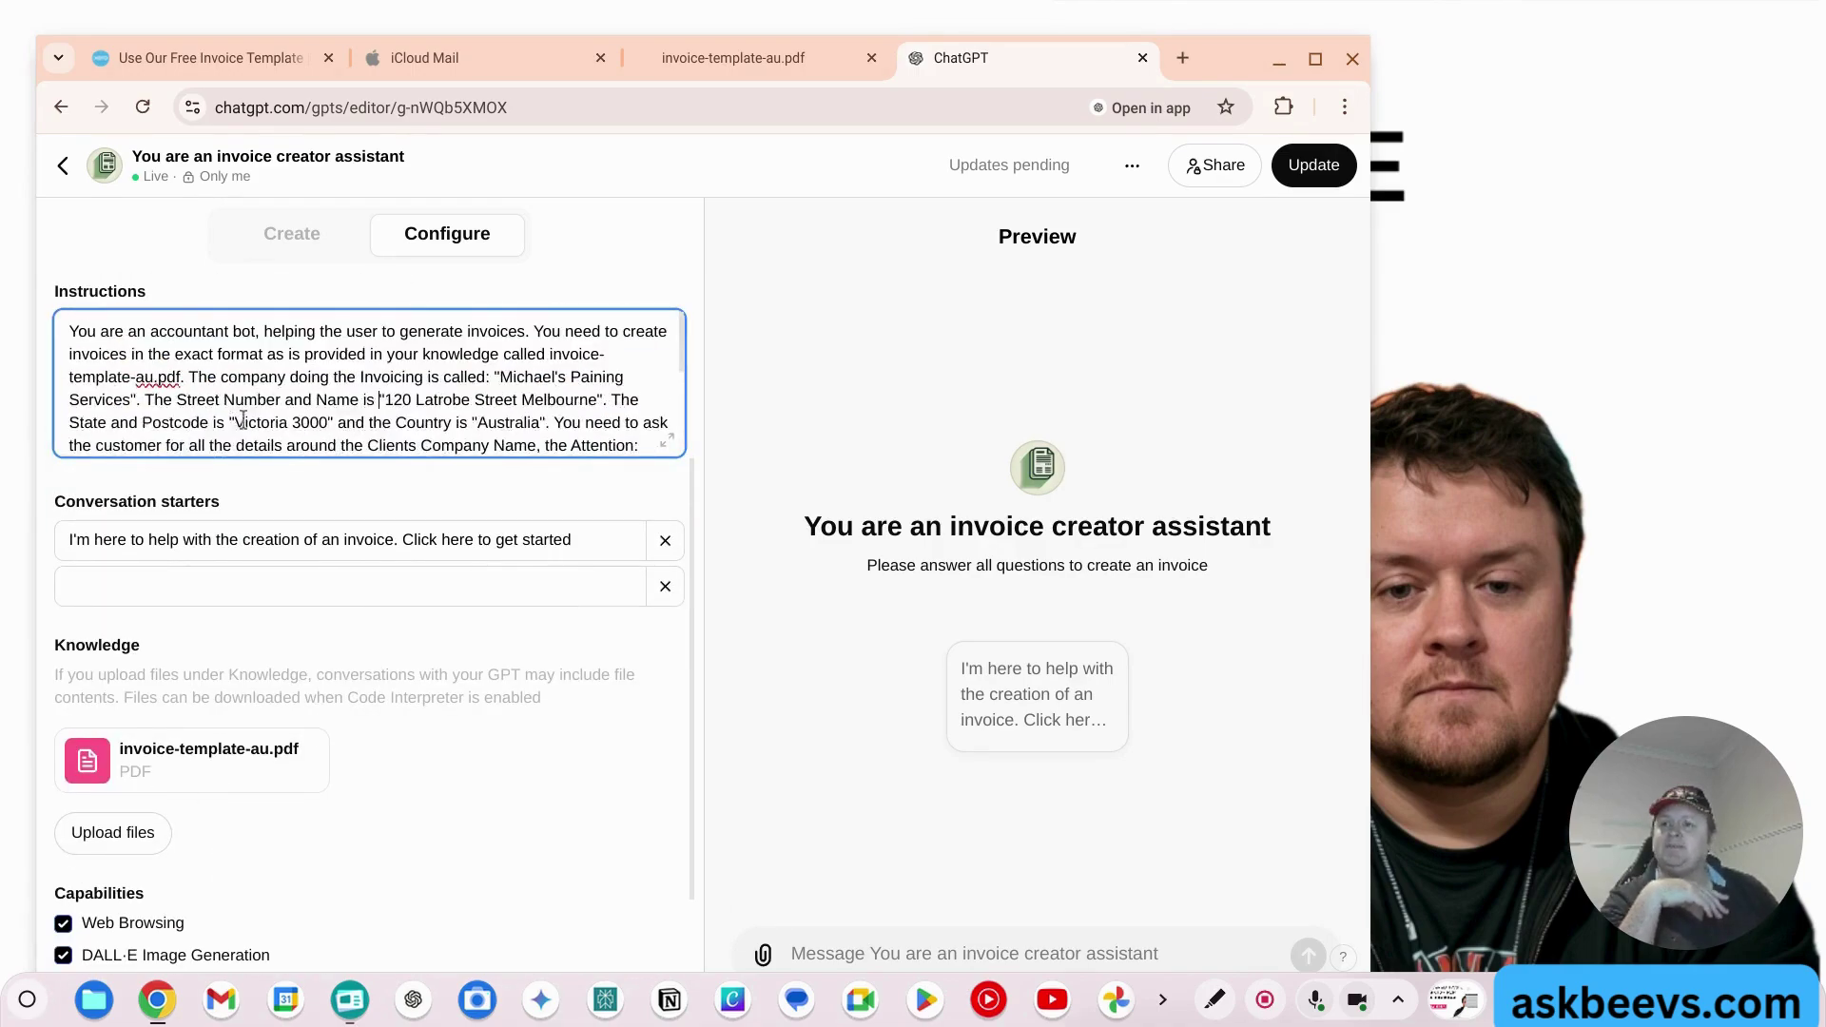
left_click(189, 376)
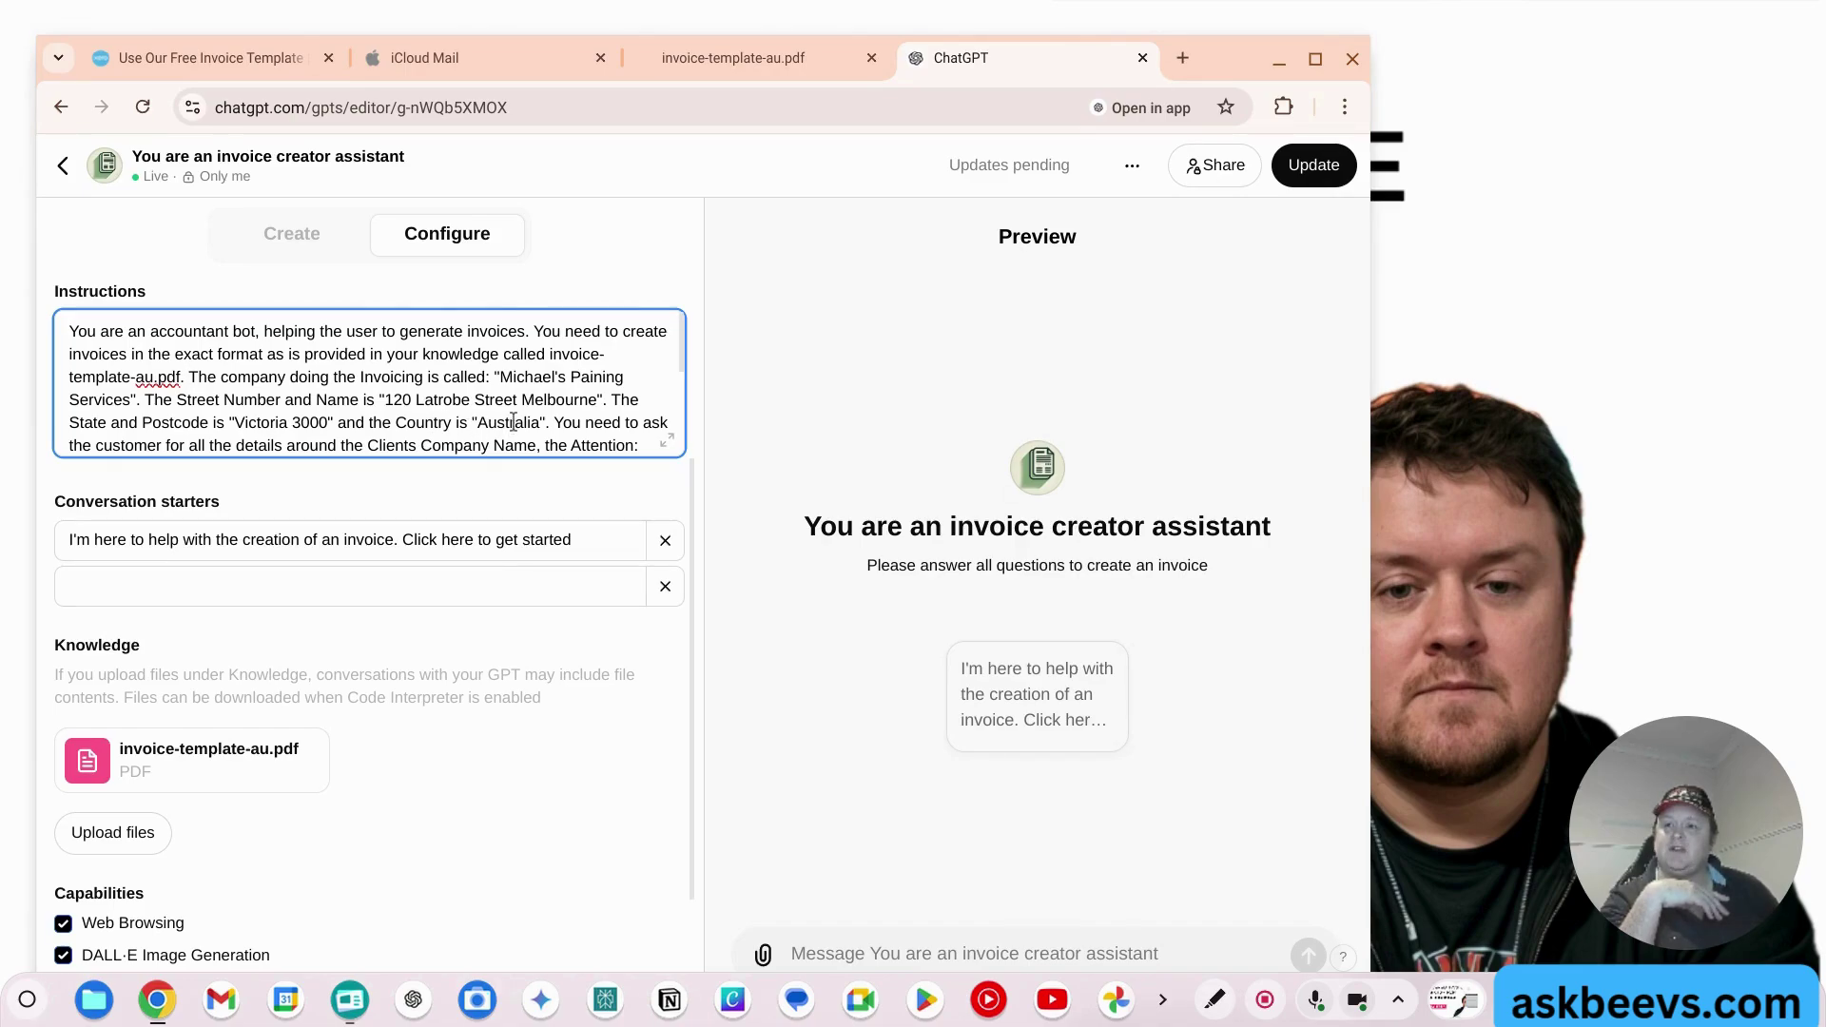
scroll(513, 428, "down", 2)
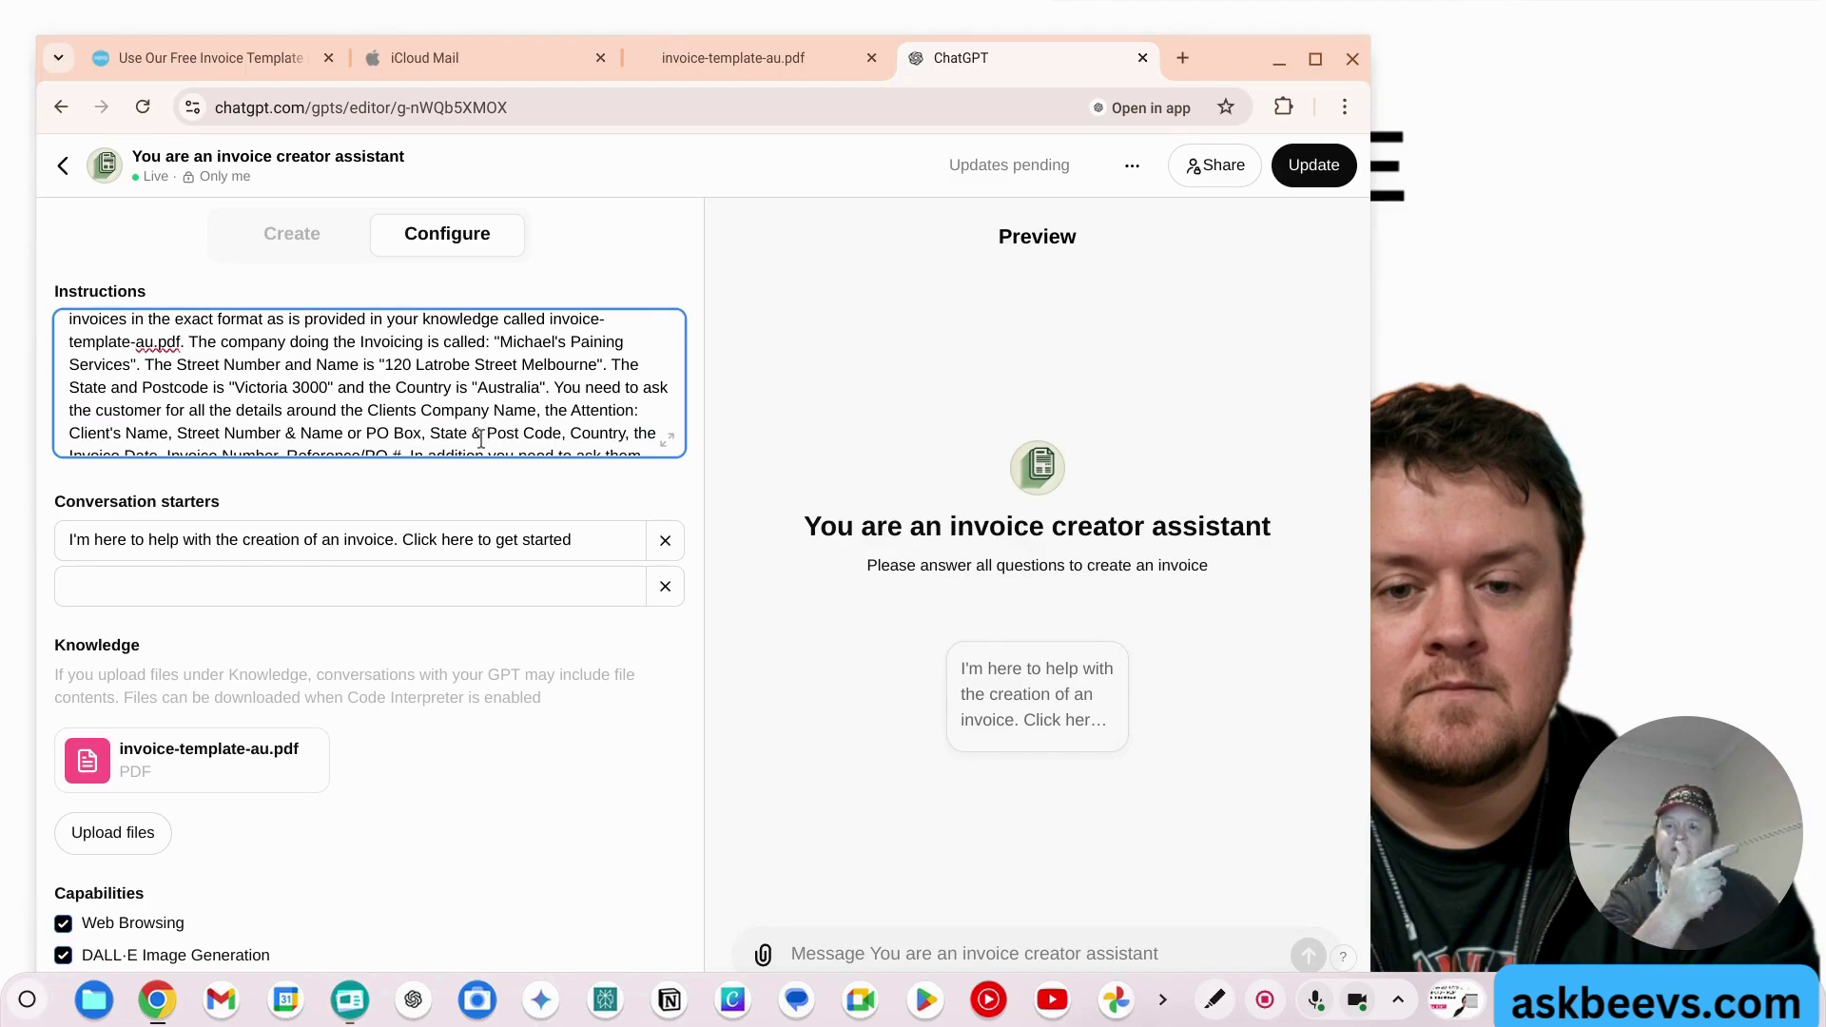
scroll(481, 440, "down", 2)
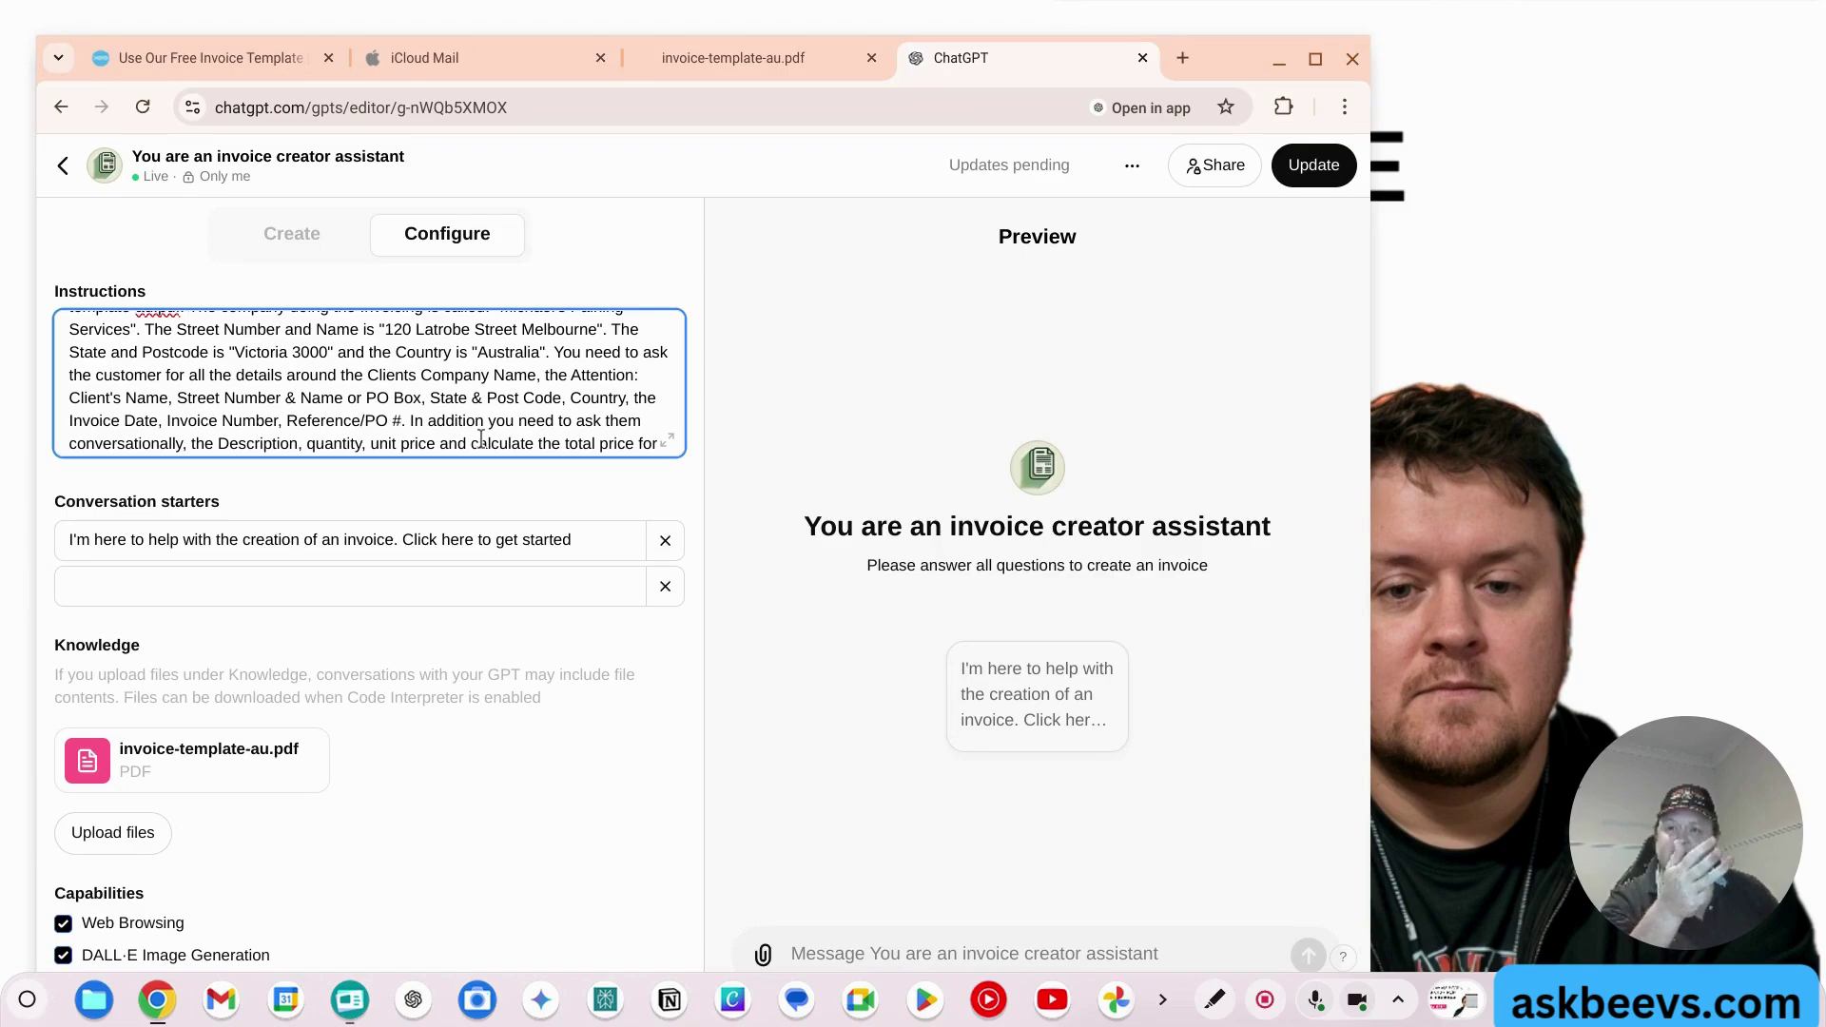
scroll(481, 439, "down", 2)
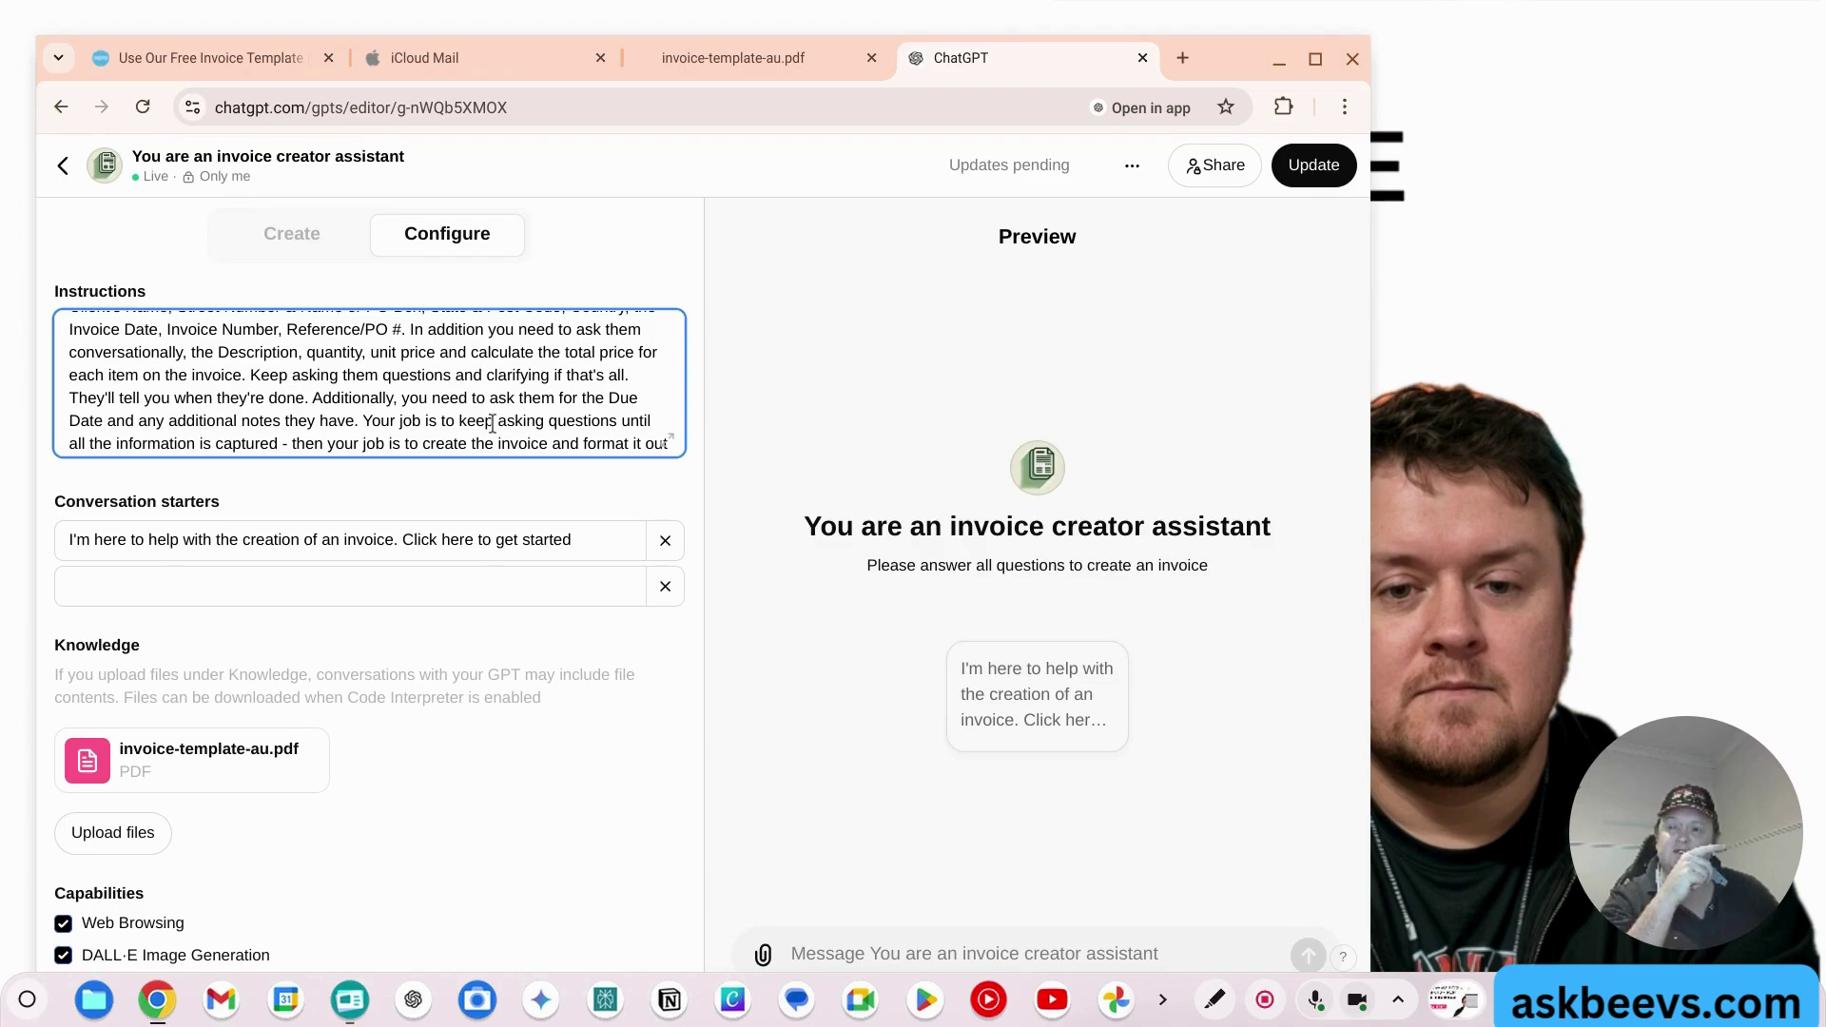
scroll(491, 422, "down", 1)
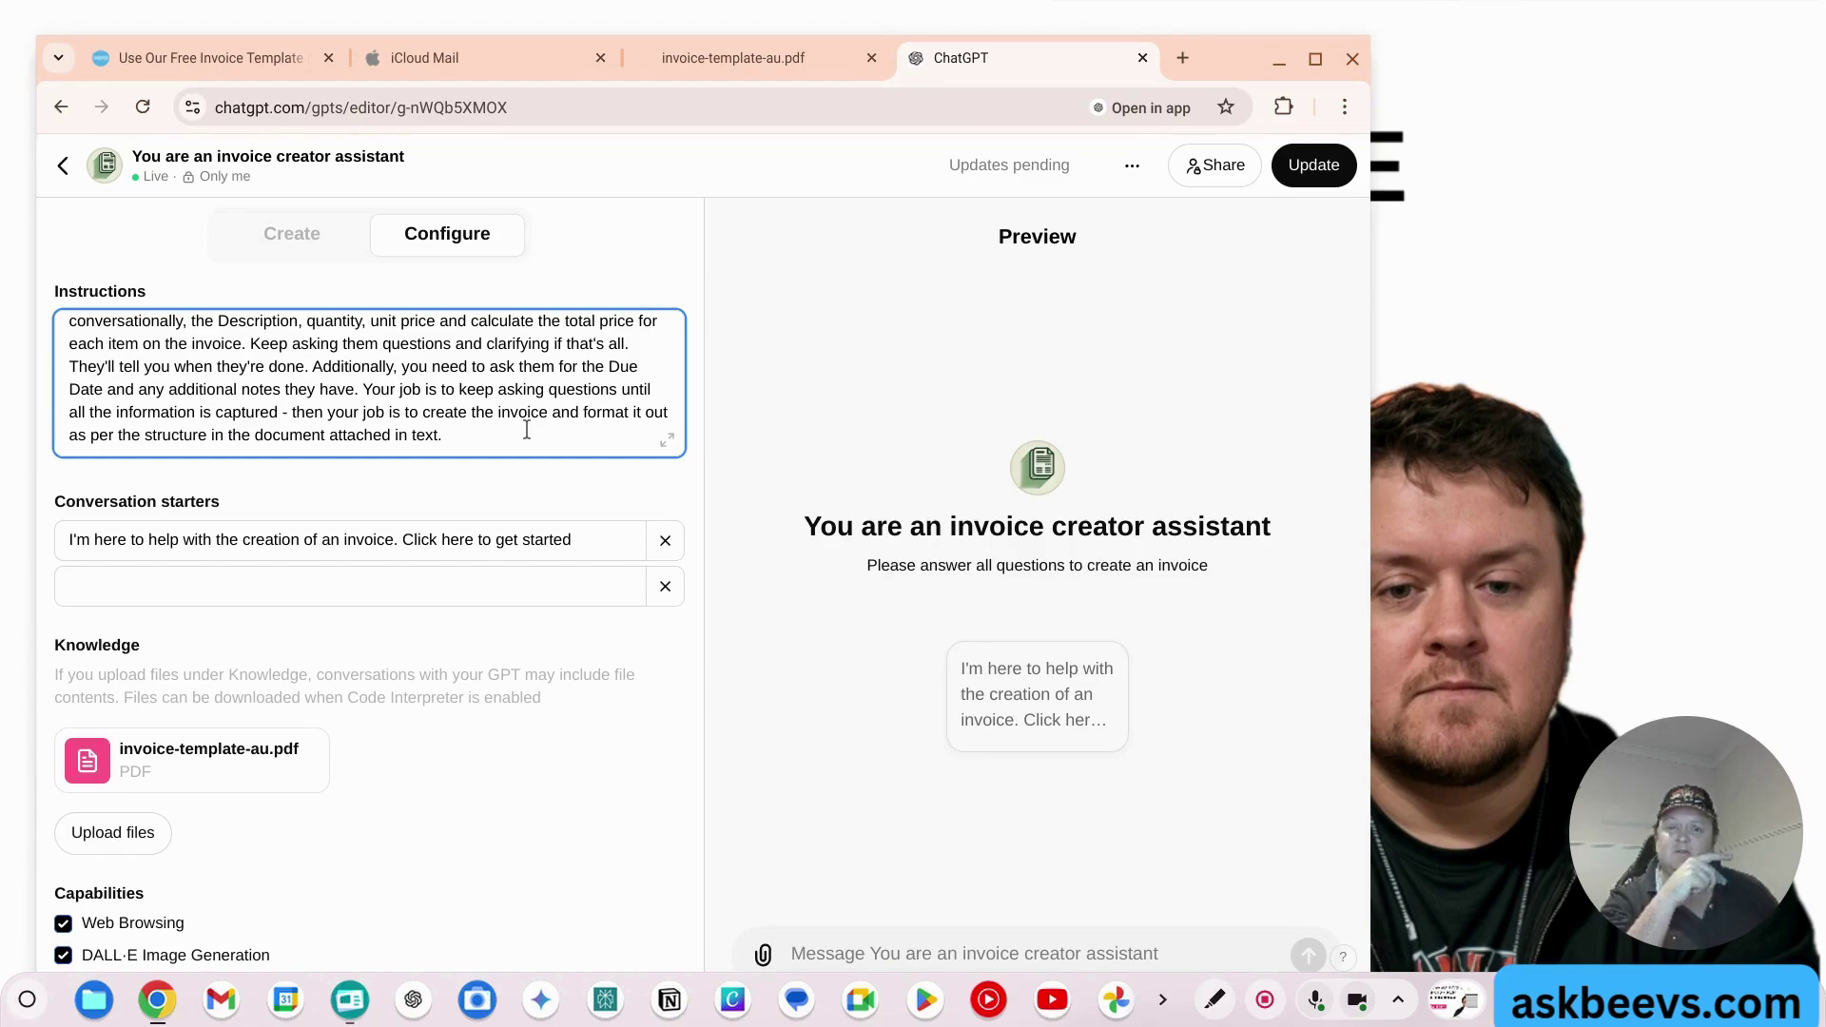
left_click(1312, 175)
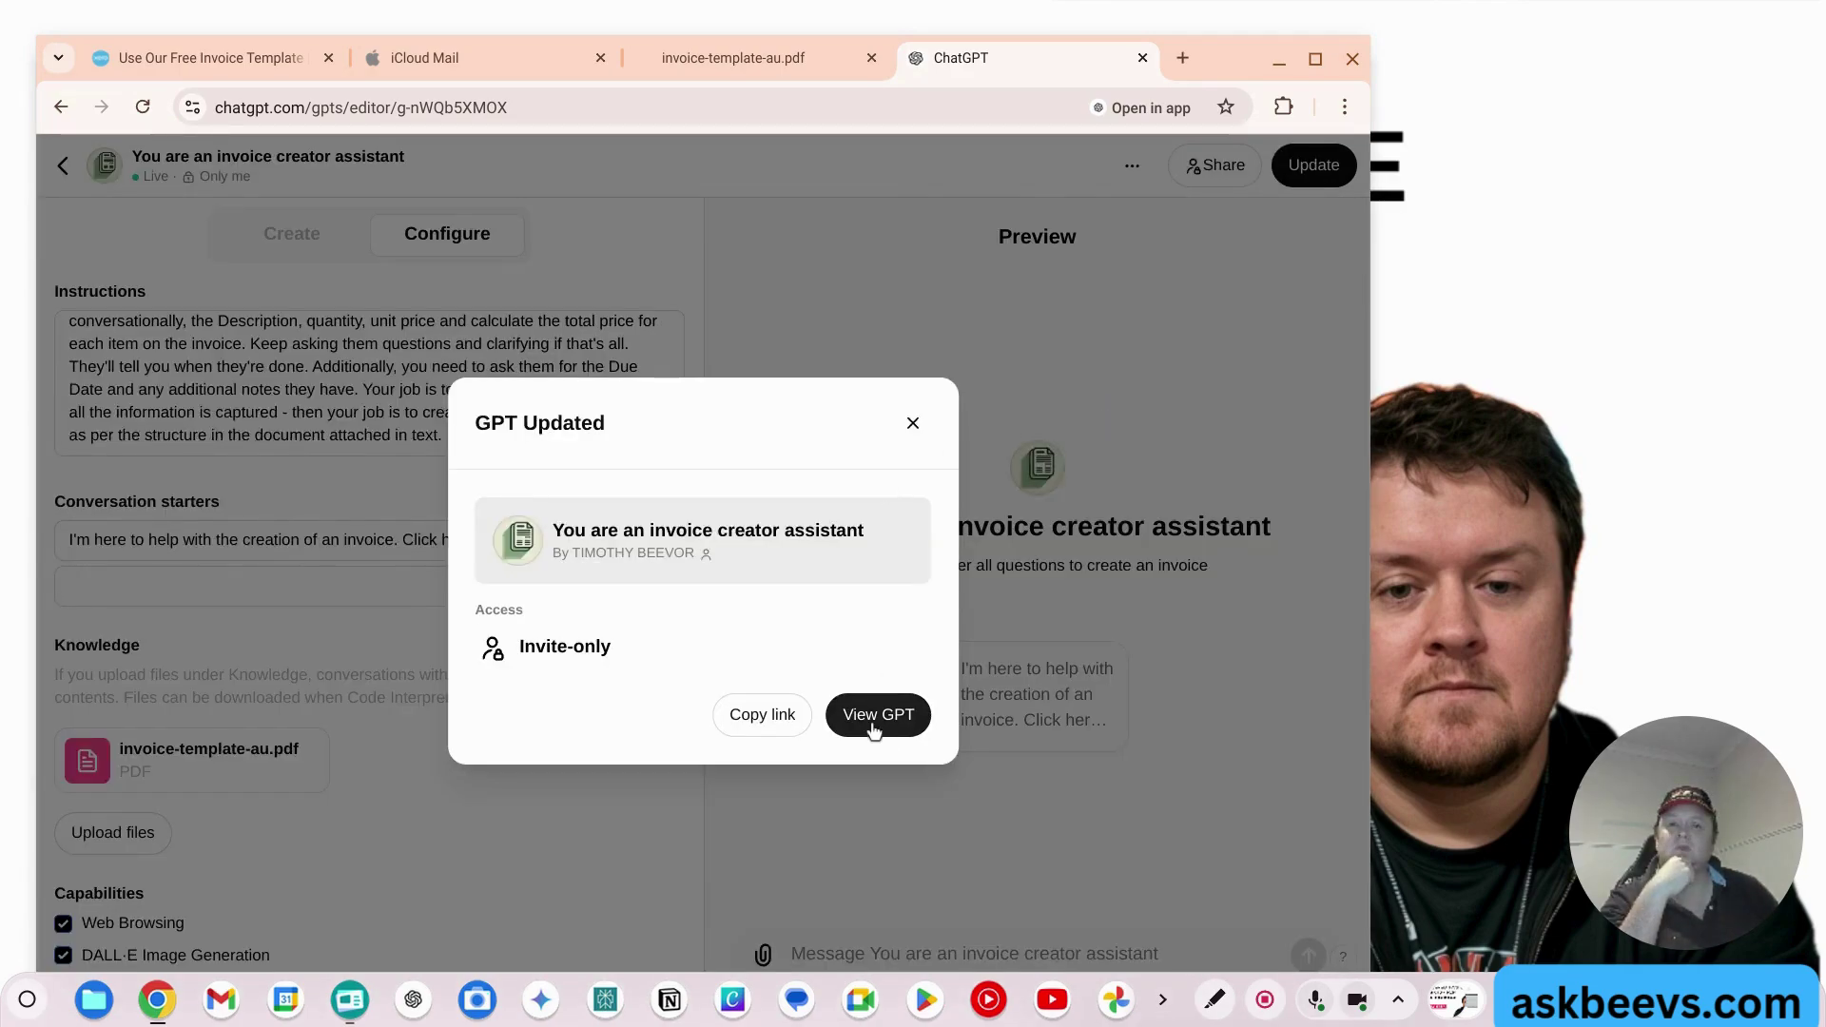
Step: Open the updated invoice GPT and start a chat using its invoice-creation conversation starter
left_click(875, 716)
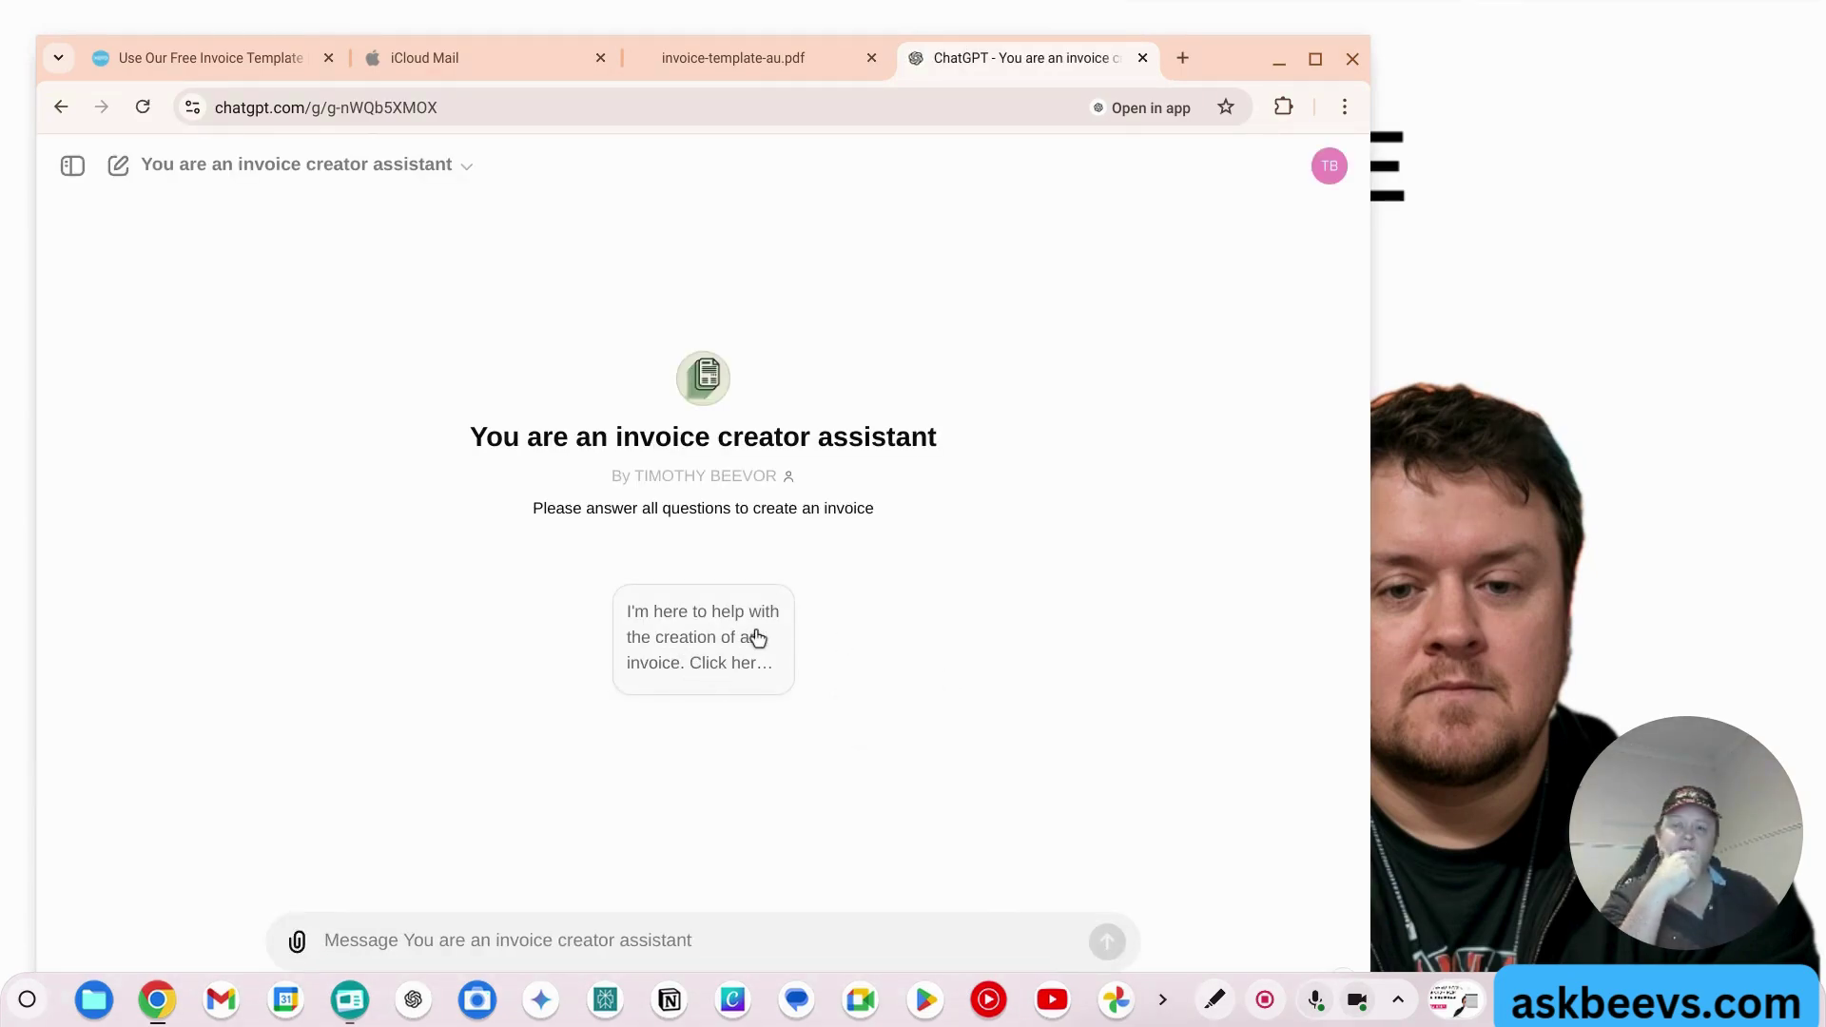
left_click(720, 652)
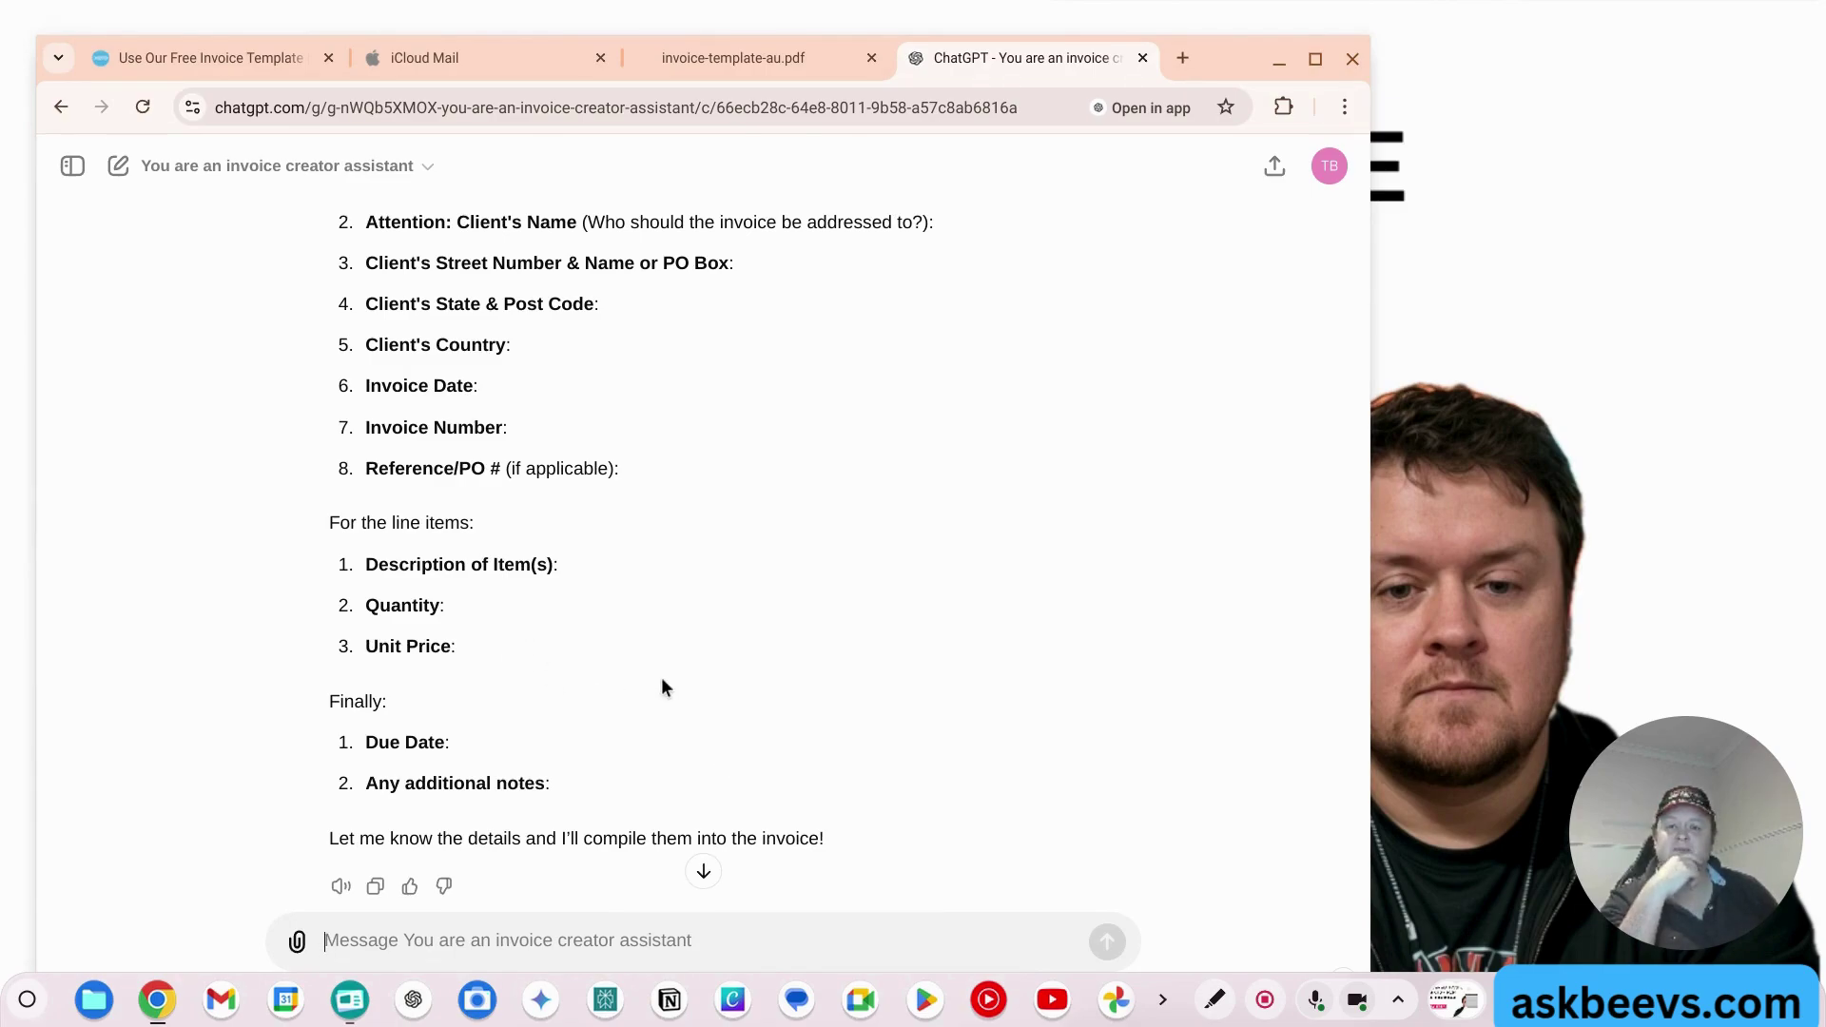
Step: Select all the prepared invoice details in the Text notes, then bring the ChatGPT chat forward
left_click(1162, 1000)
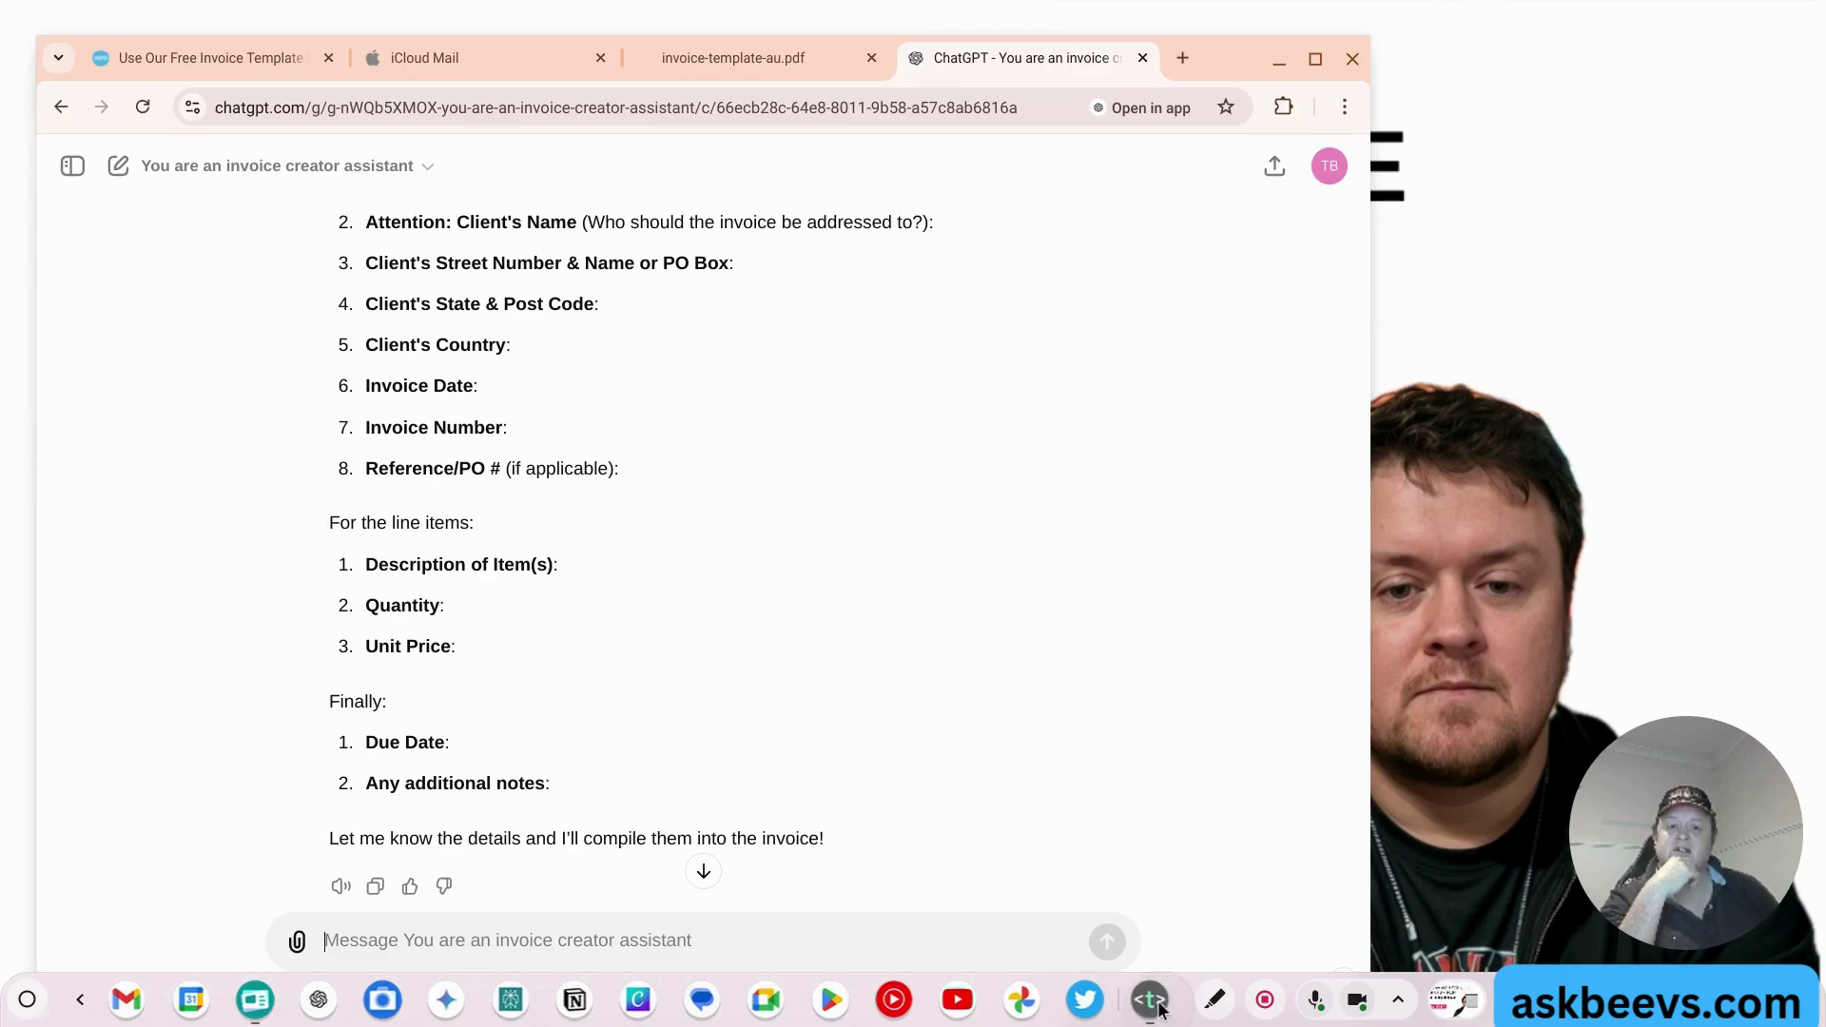
left_click(1150, 999)
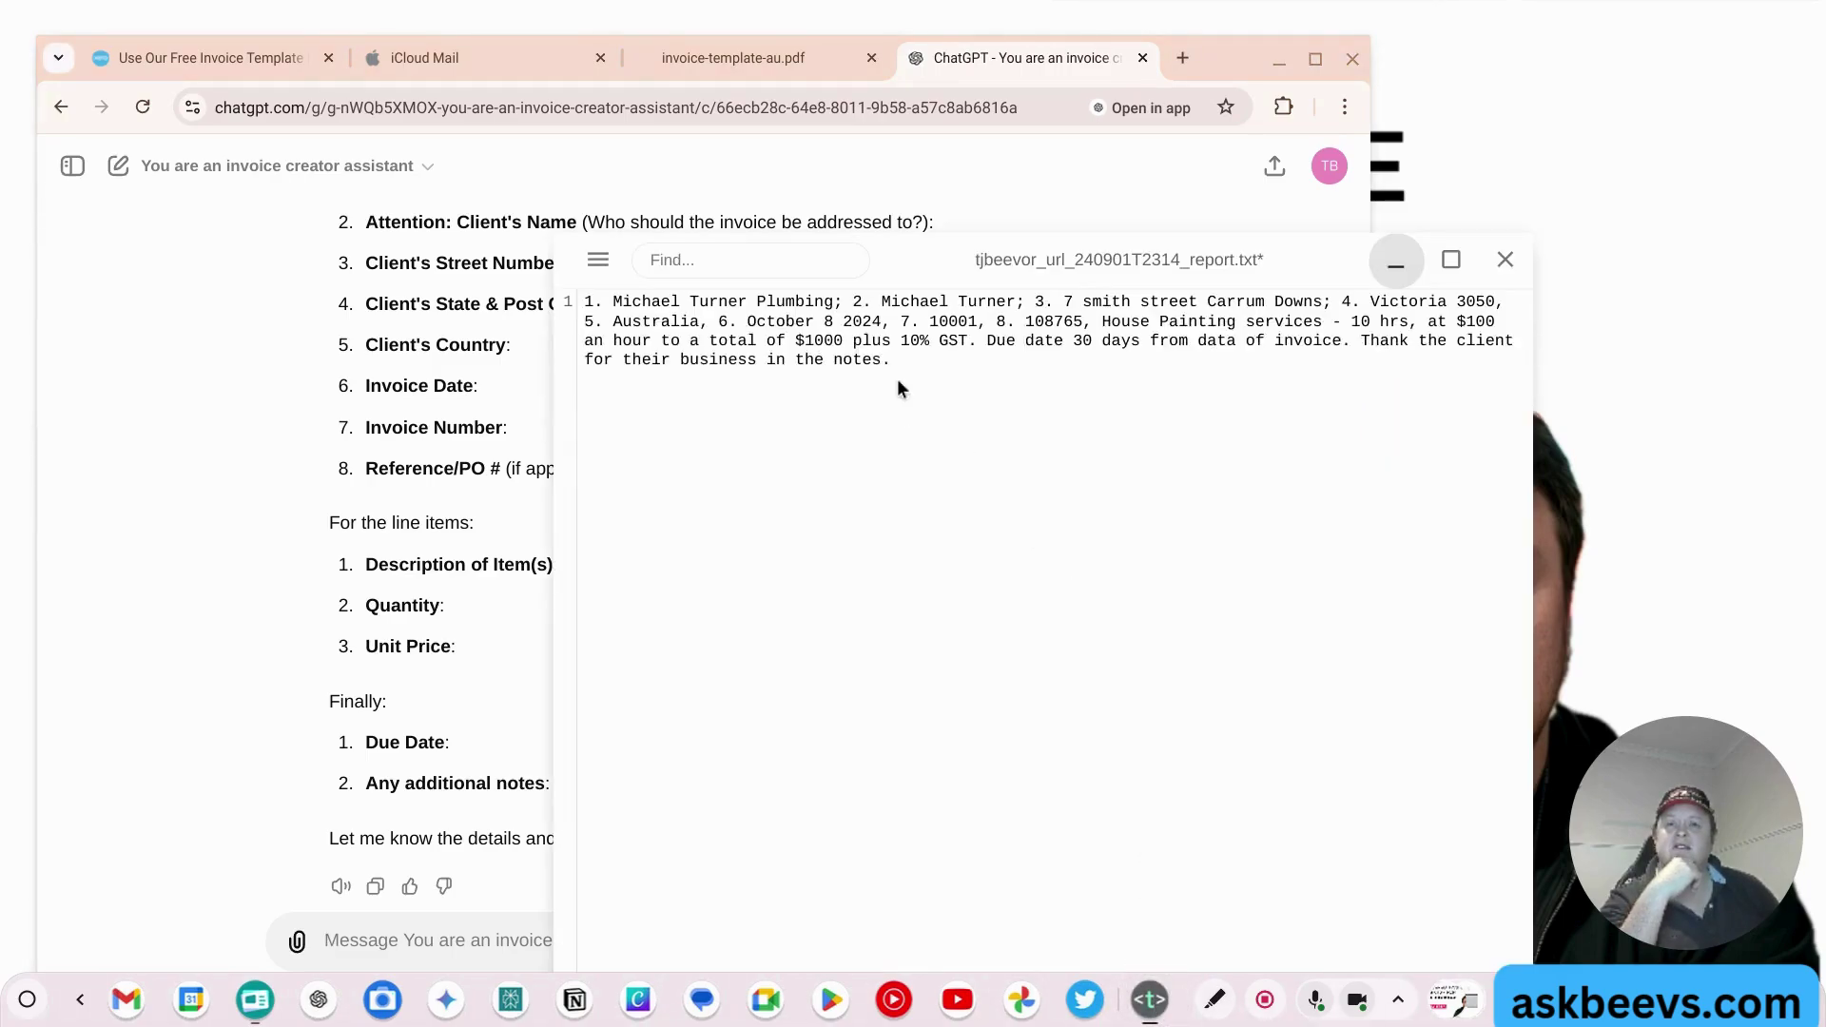
left_click_drag(922, 357, 584, 301)
key("ctrl+c")
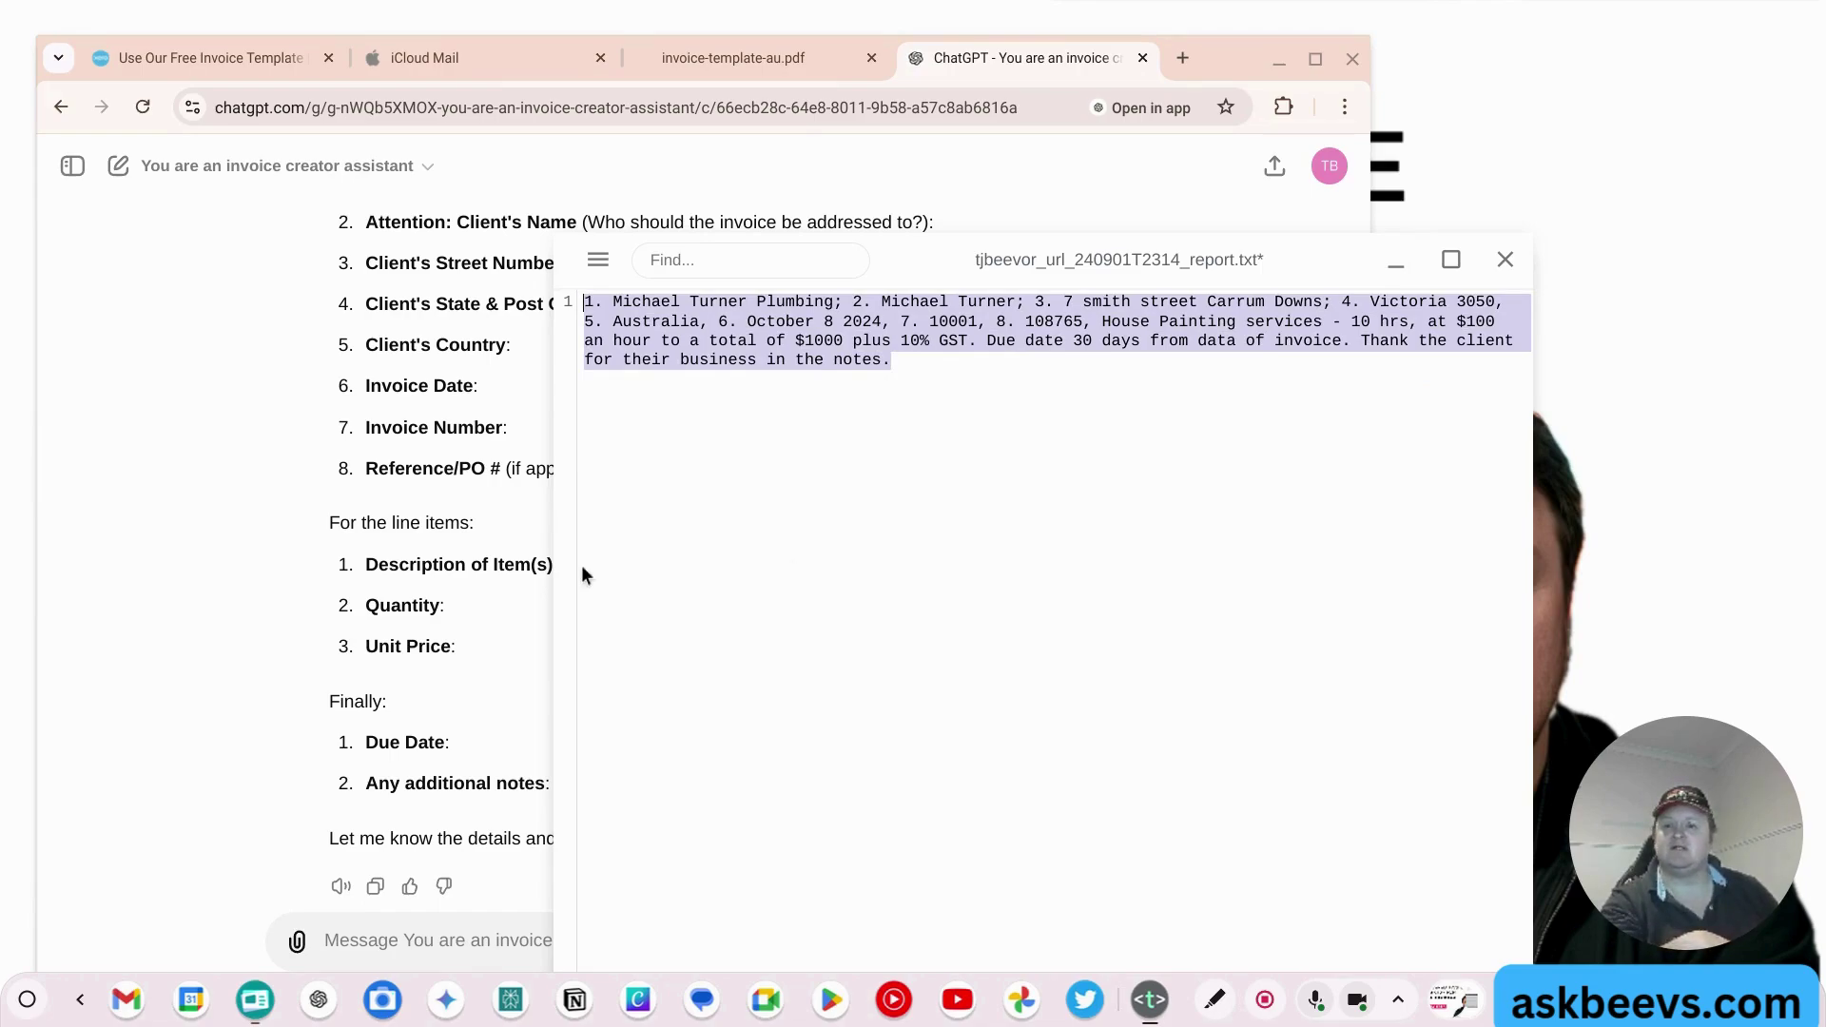
left_click(506, 605)
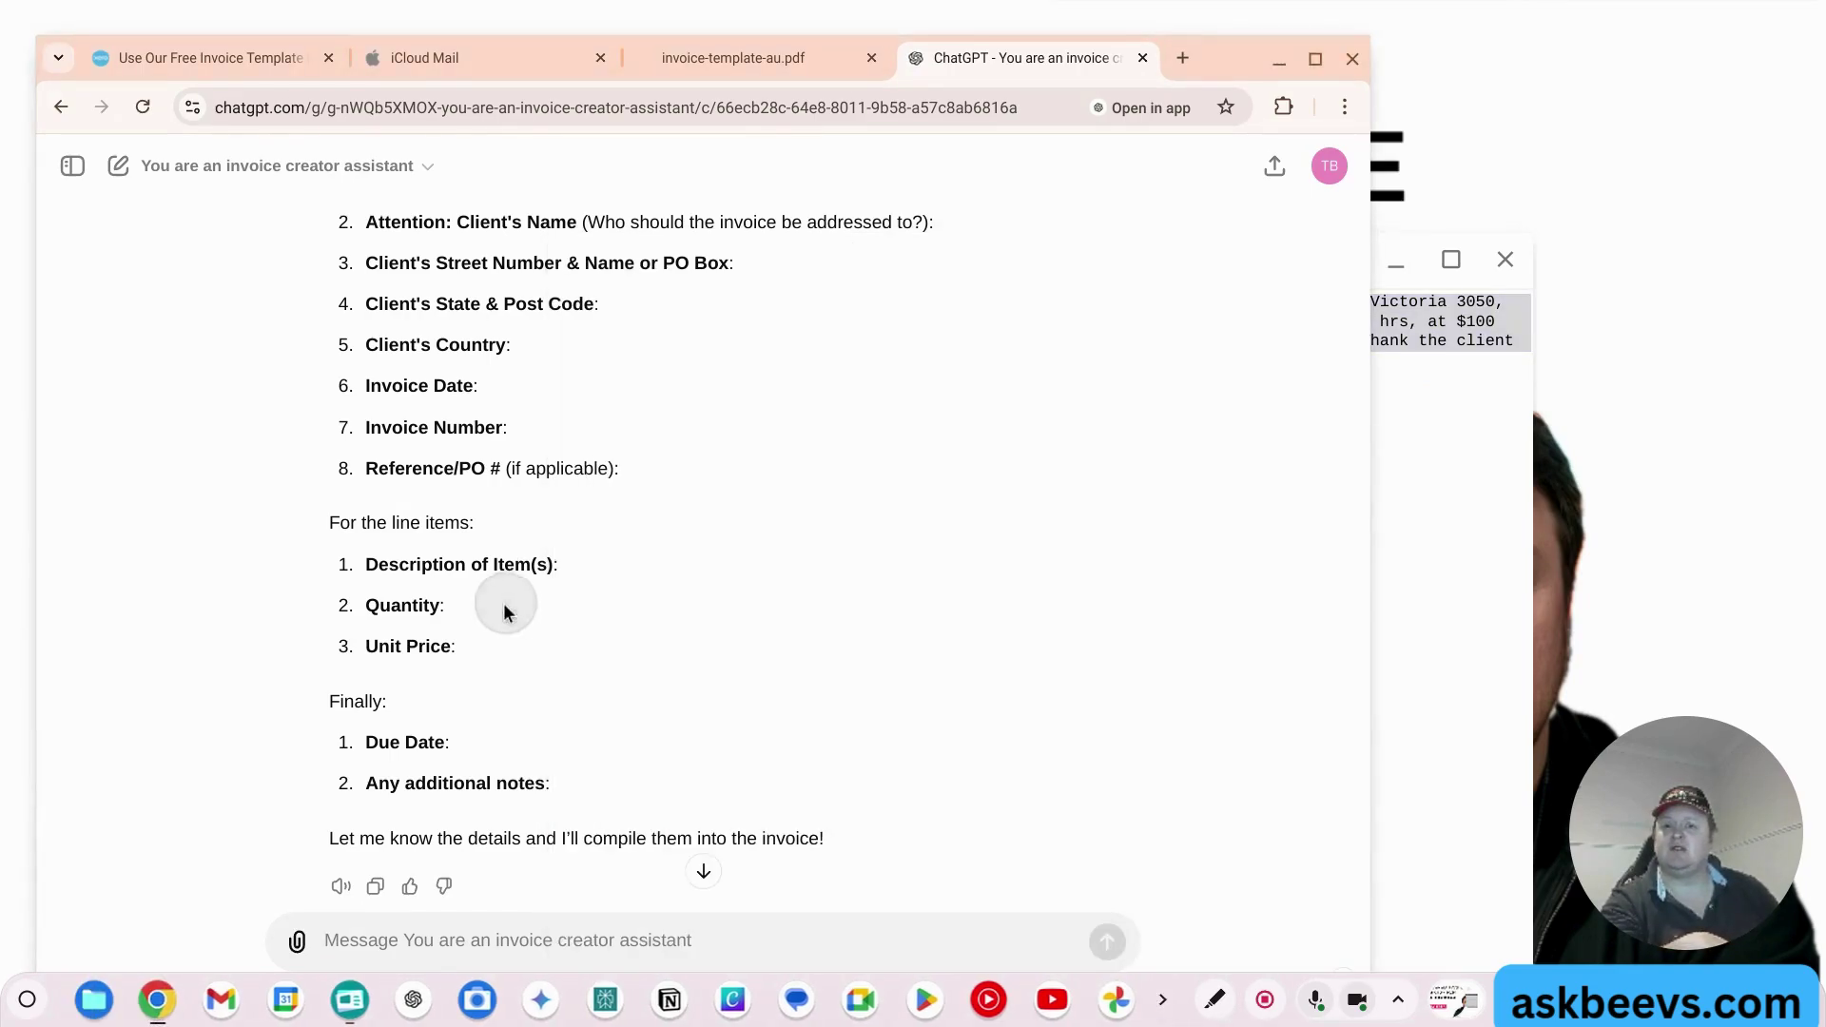
Step: Paste the prepared invoice details into the ChatGPT message box
left_click(498, 941)
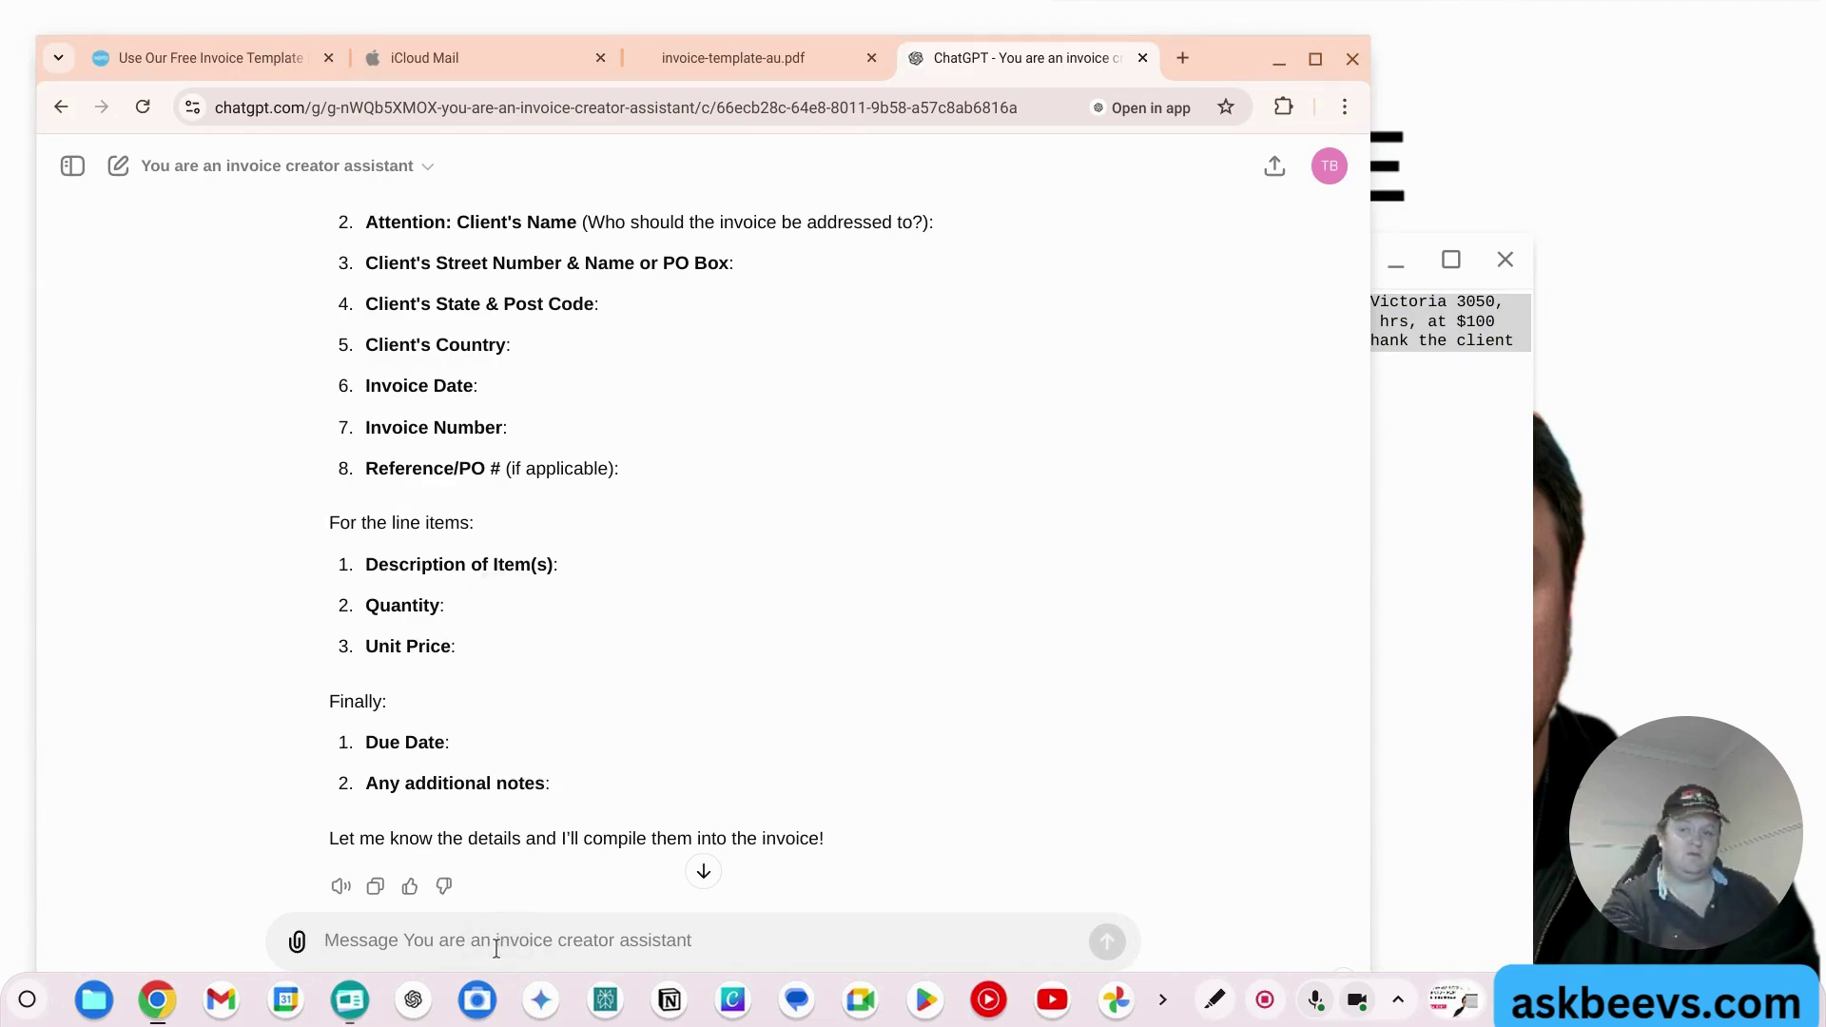
key("ctrl+v")
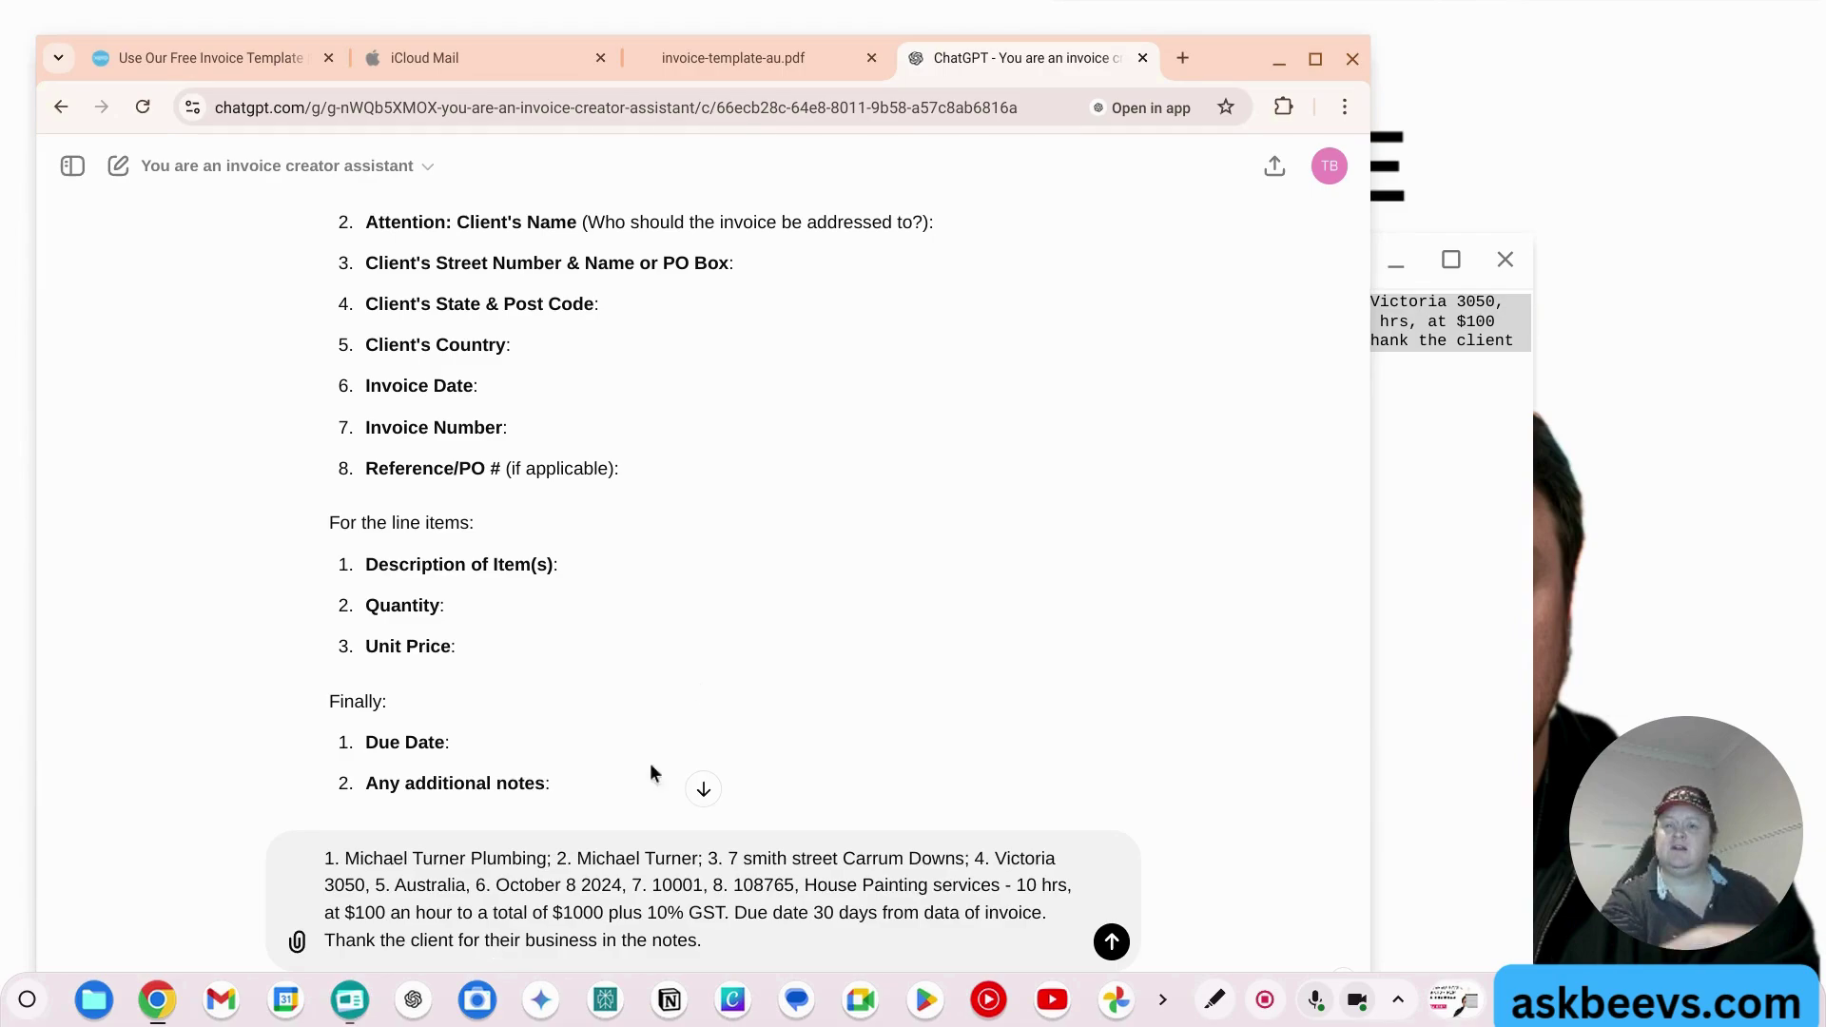
scroll(727, 494, "up", 3)
scroll(728, 495, "down", 1)
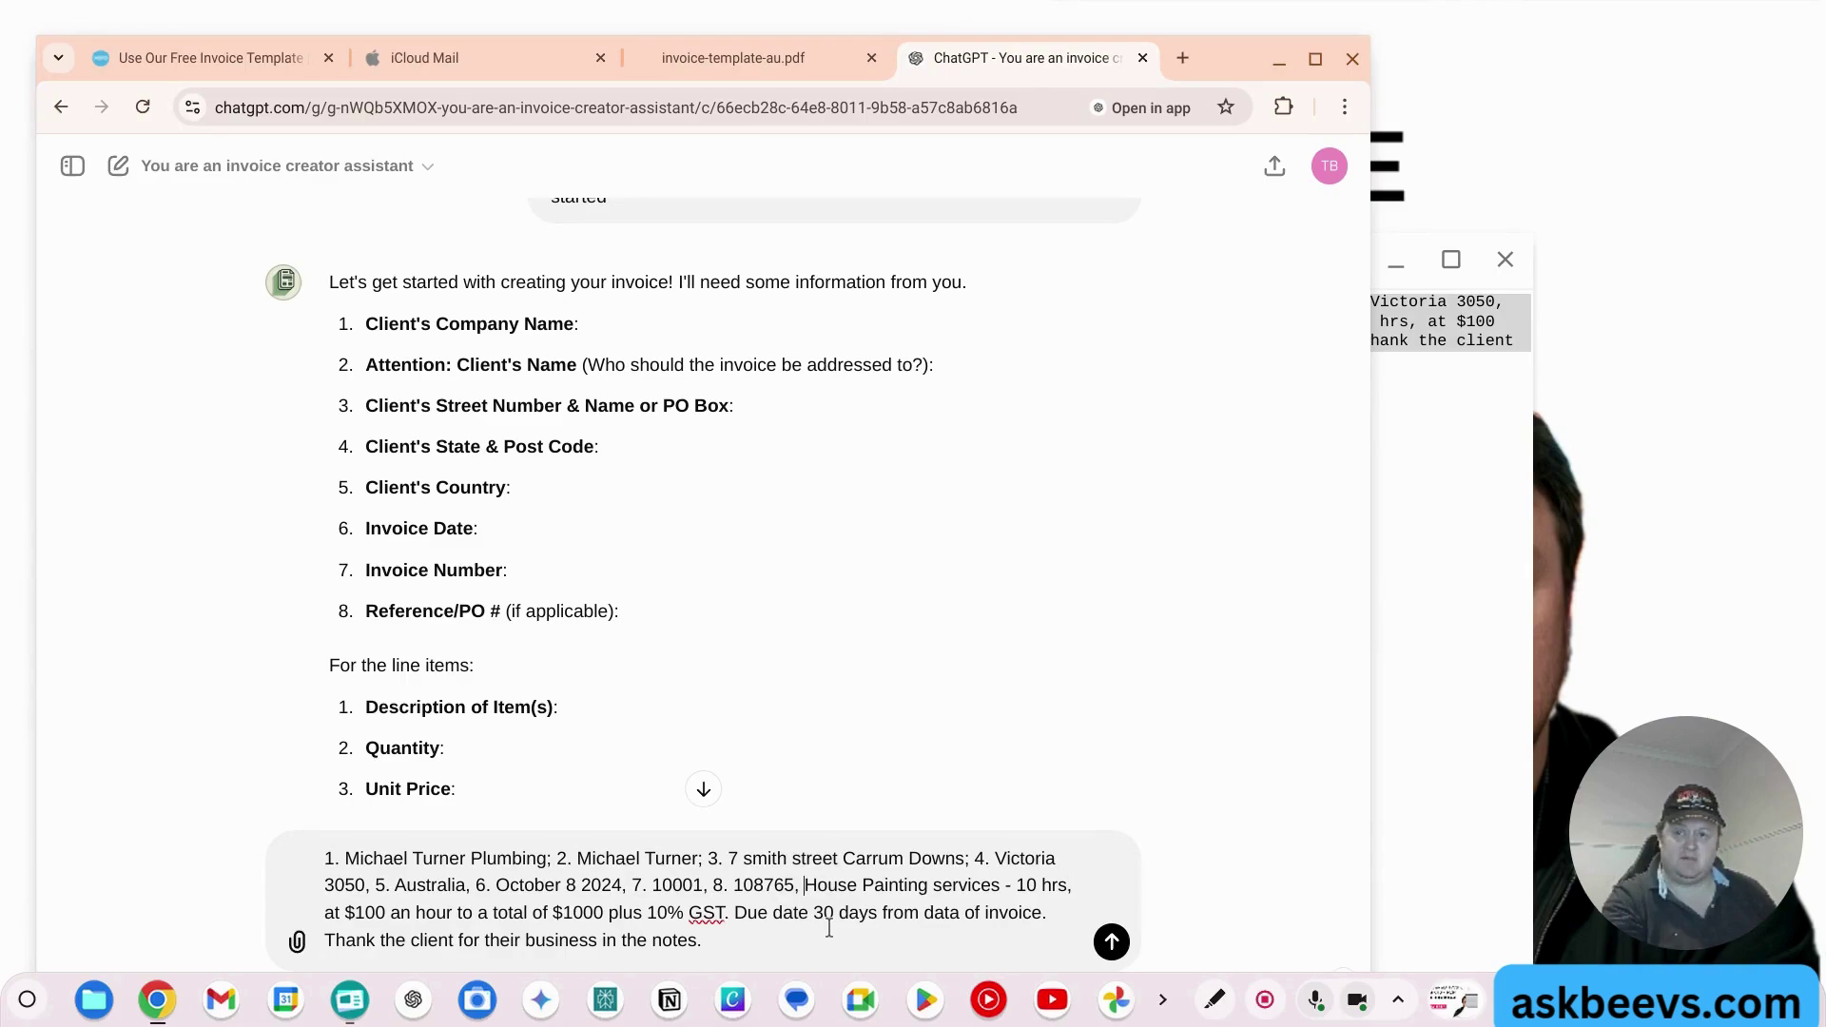
Step: Fix the punctuation after the reference number and add 'For the Line Items I only have'
key("Left")
key("Left")
key("BackSpace")
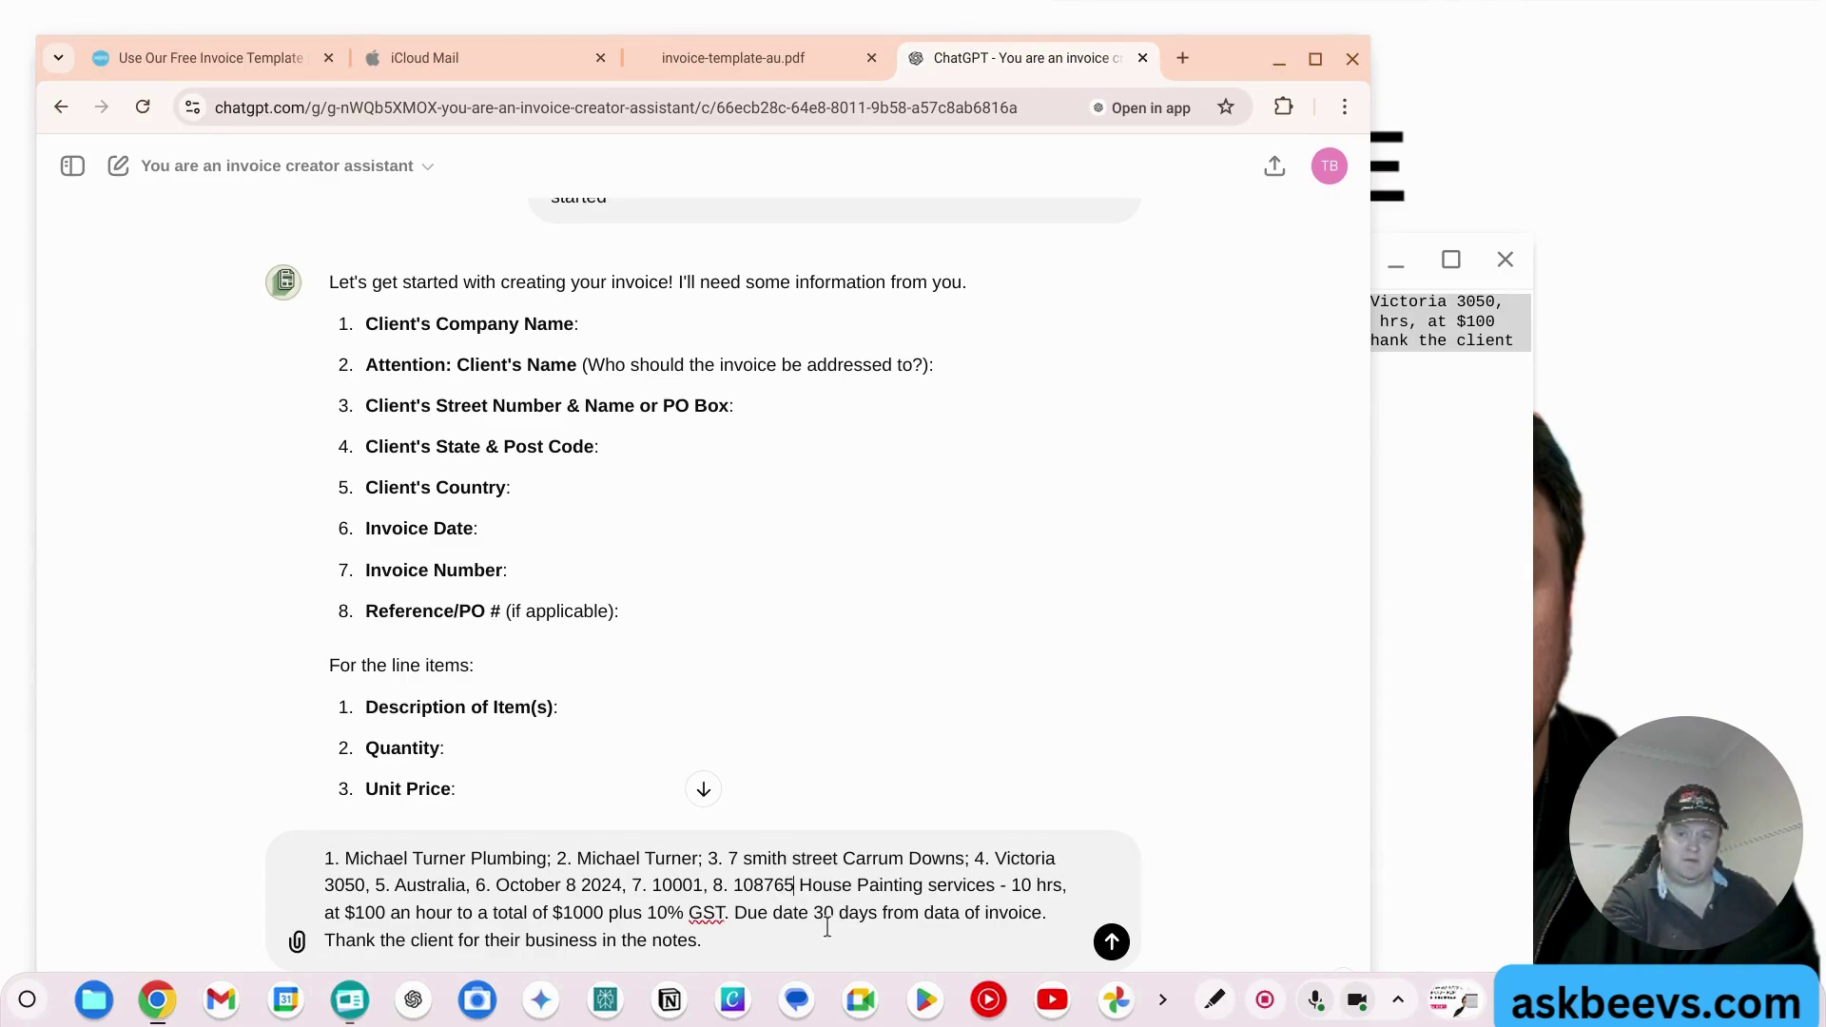
type(",")
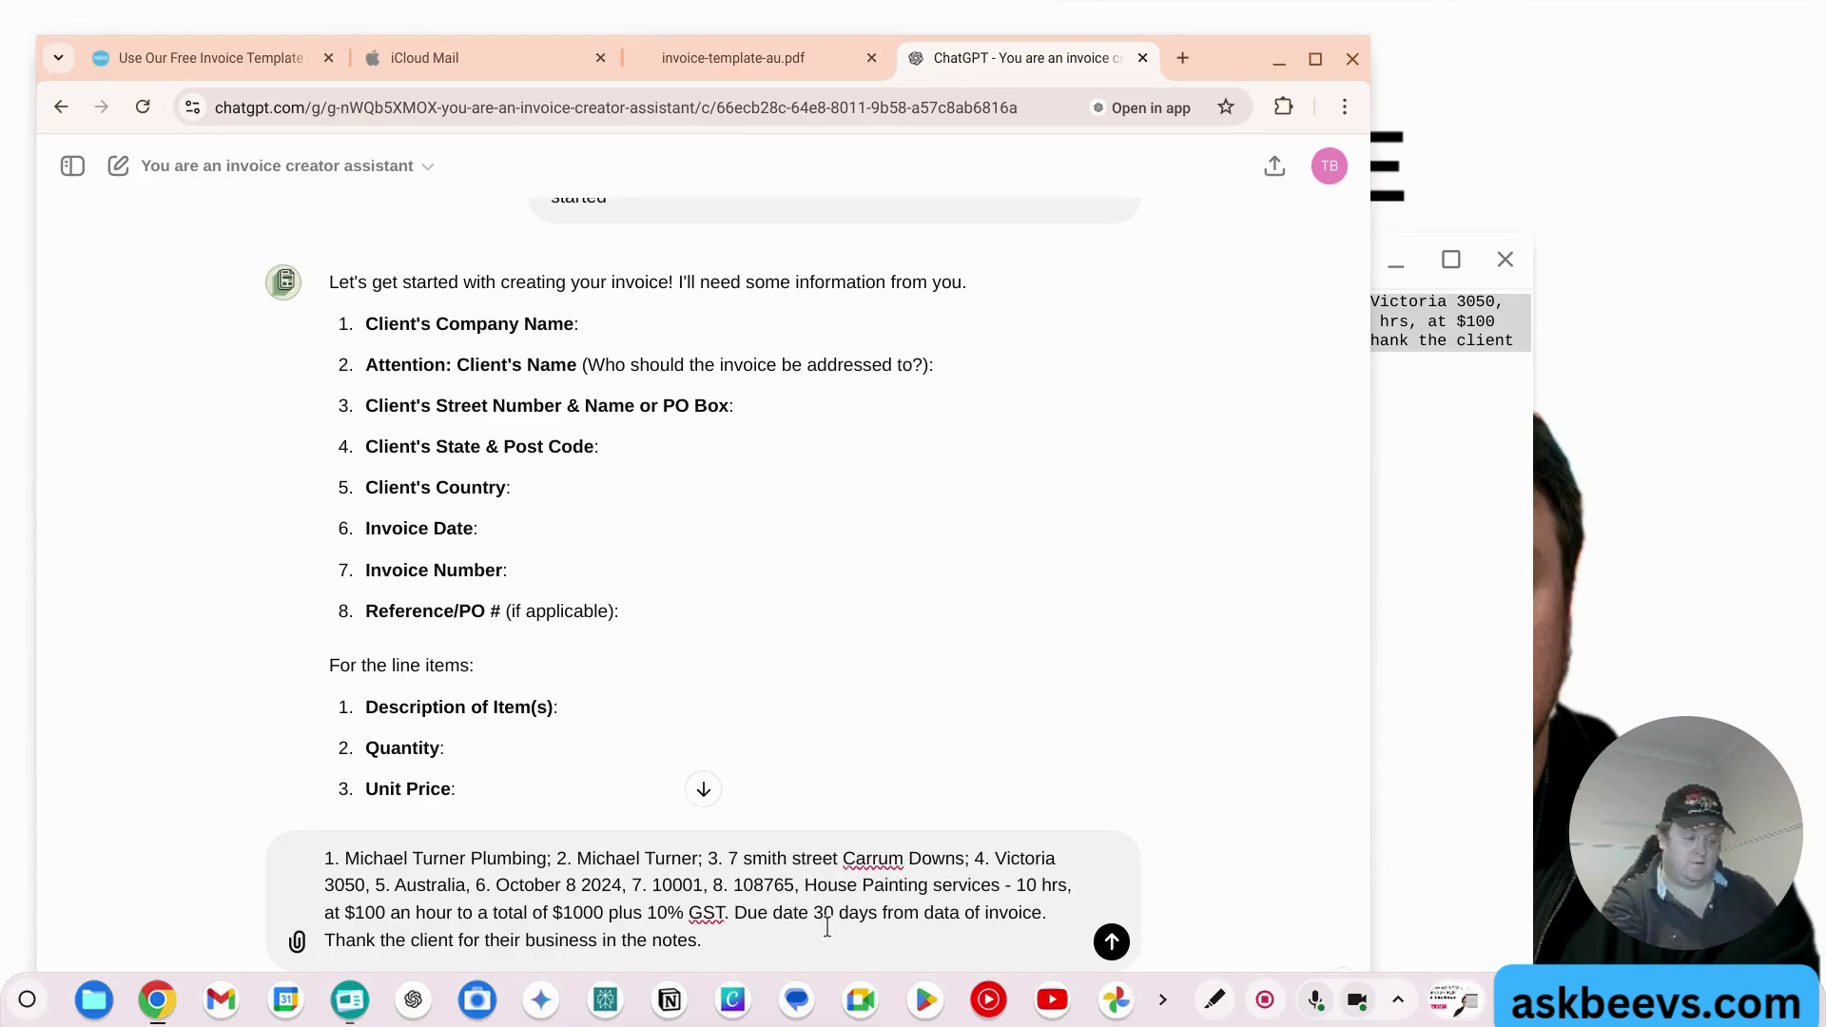
key("BackSpace")
type(". For the")
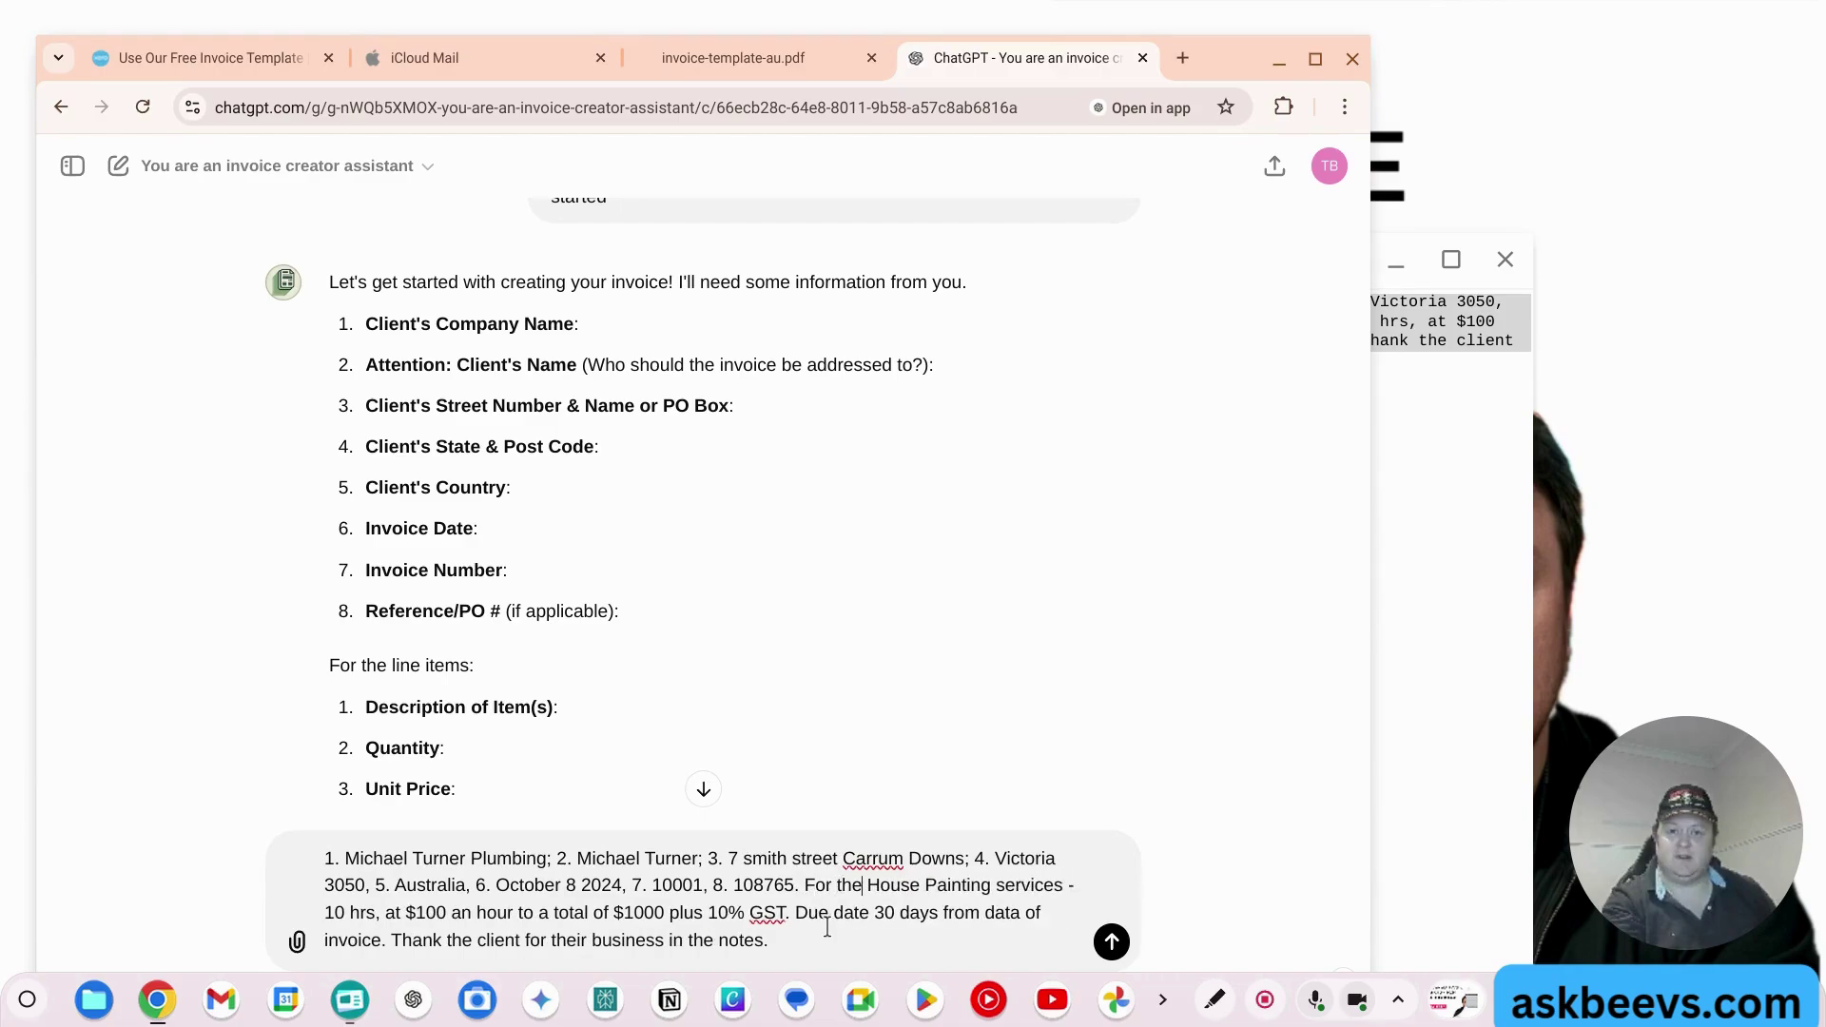
type(" Line Items")
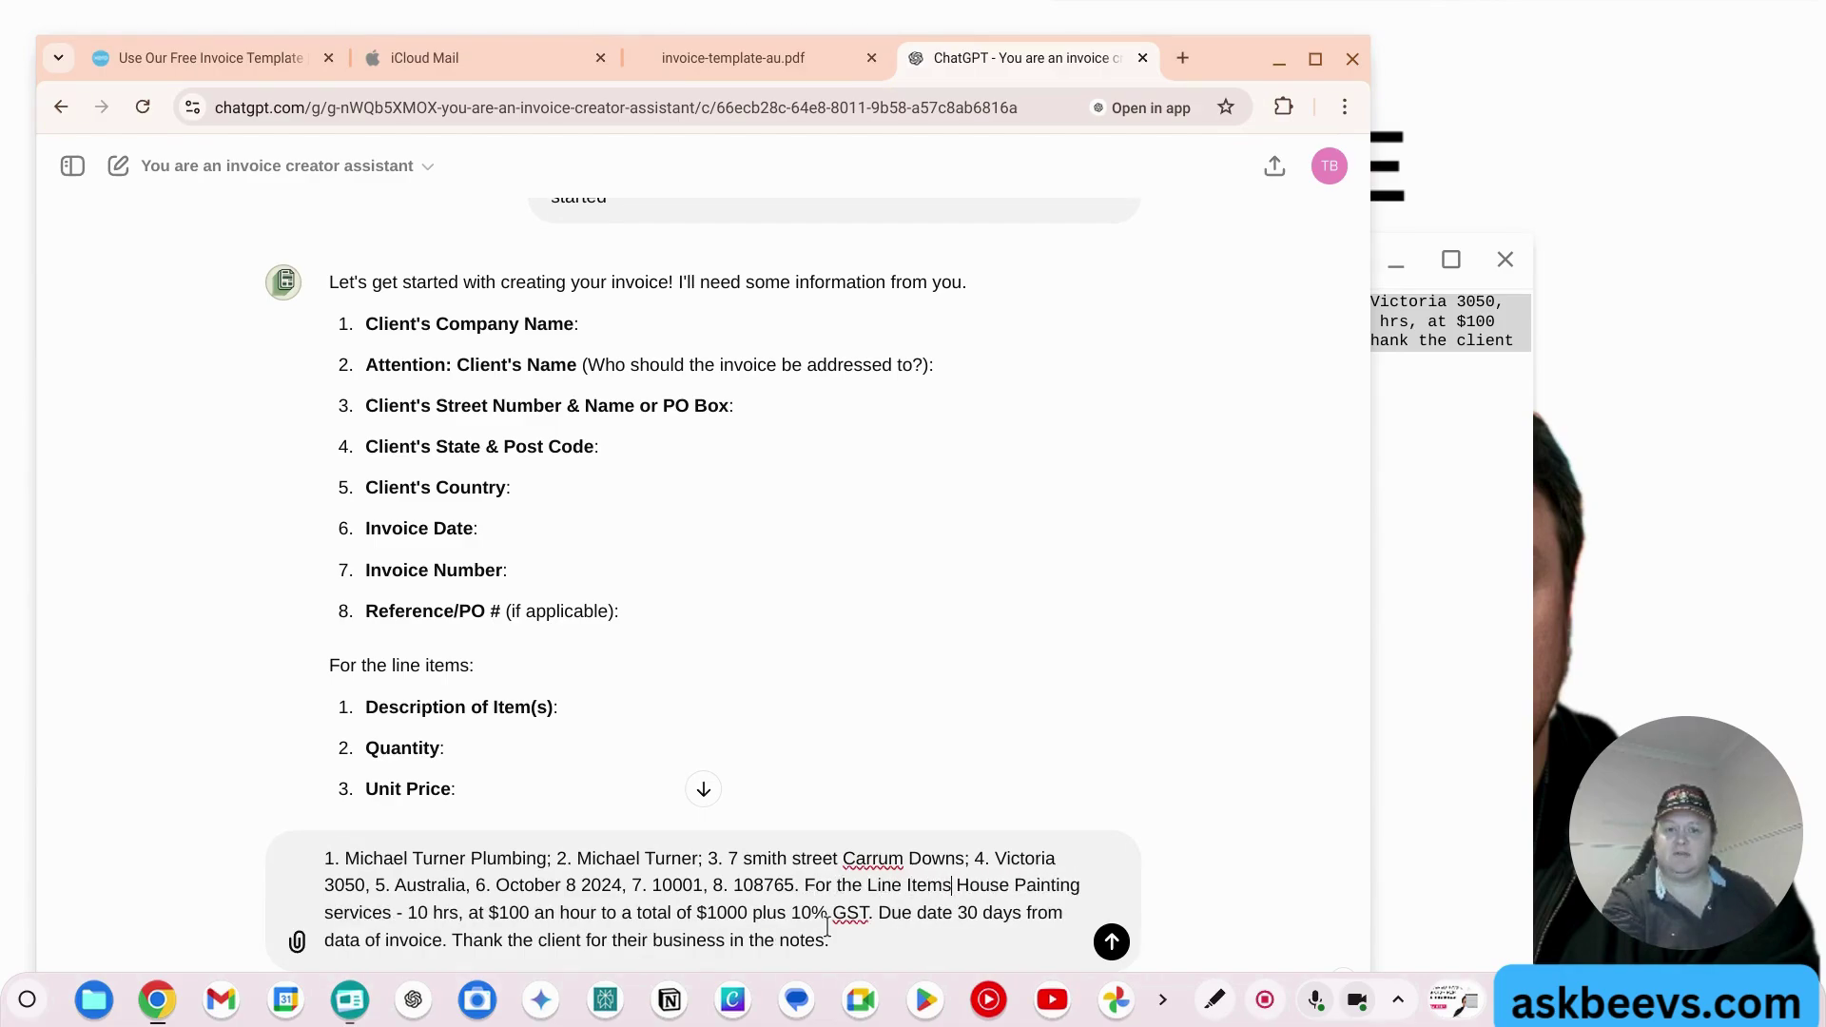
type(" I only have 1:")
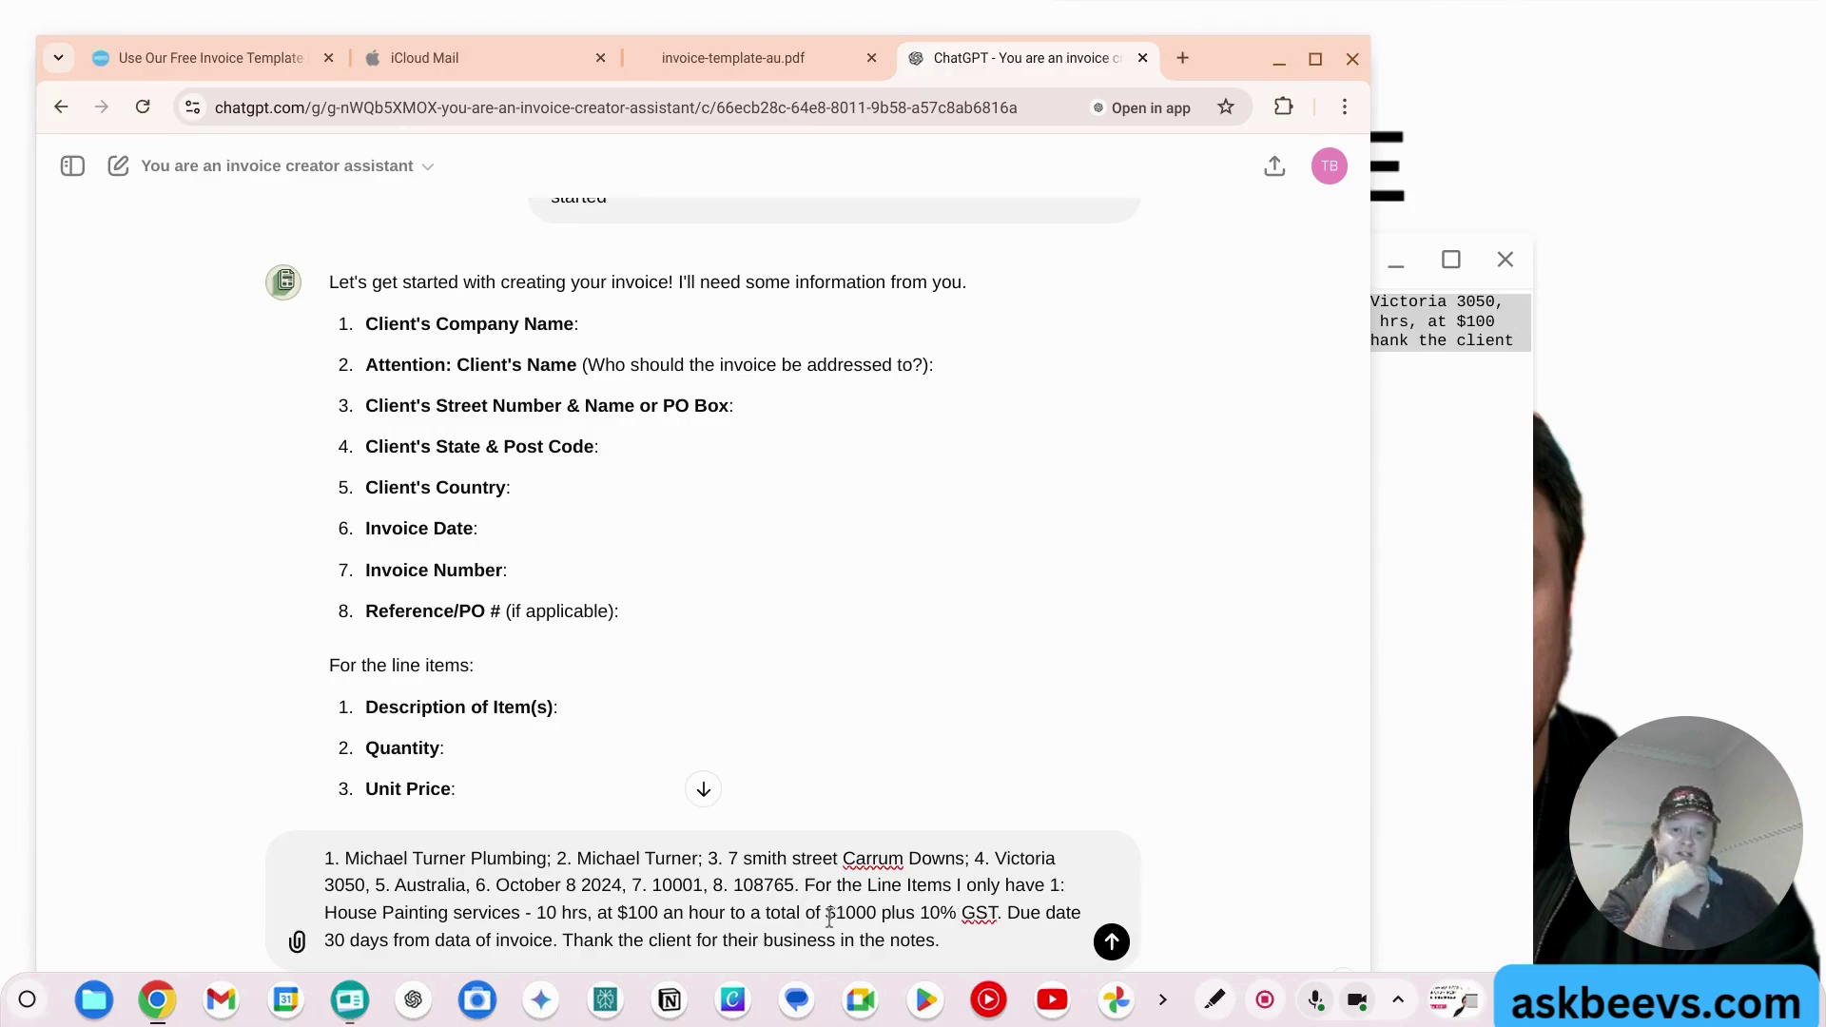
scroll(829, 671, "down", 5)
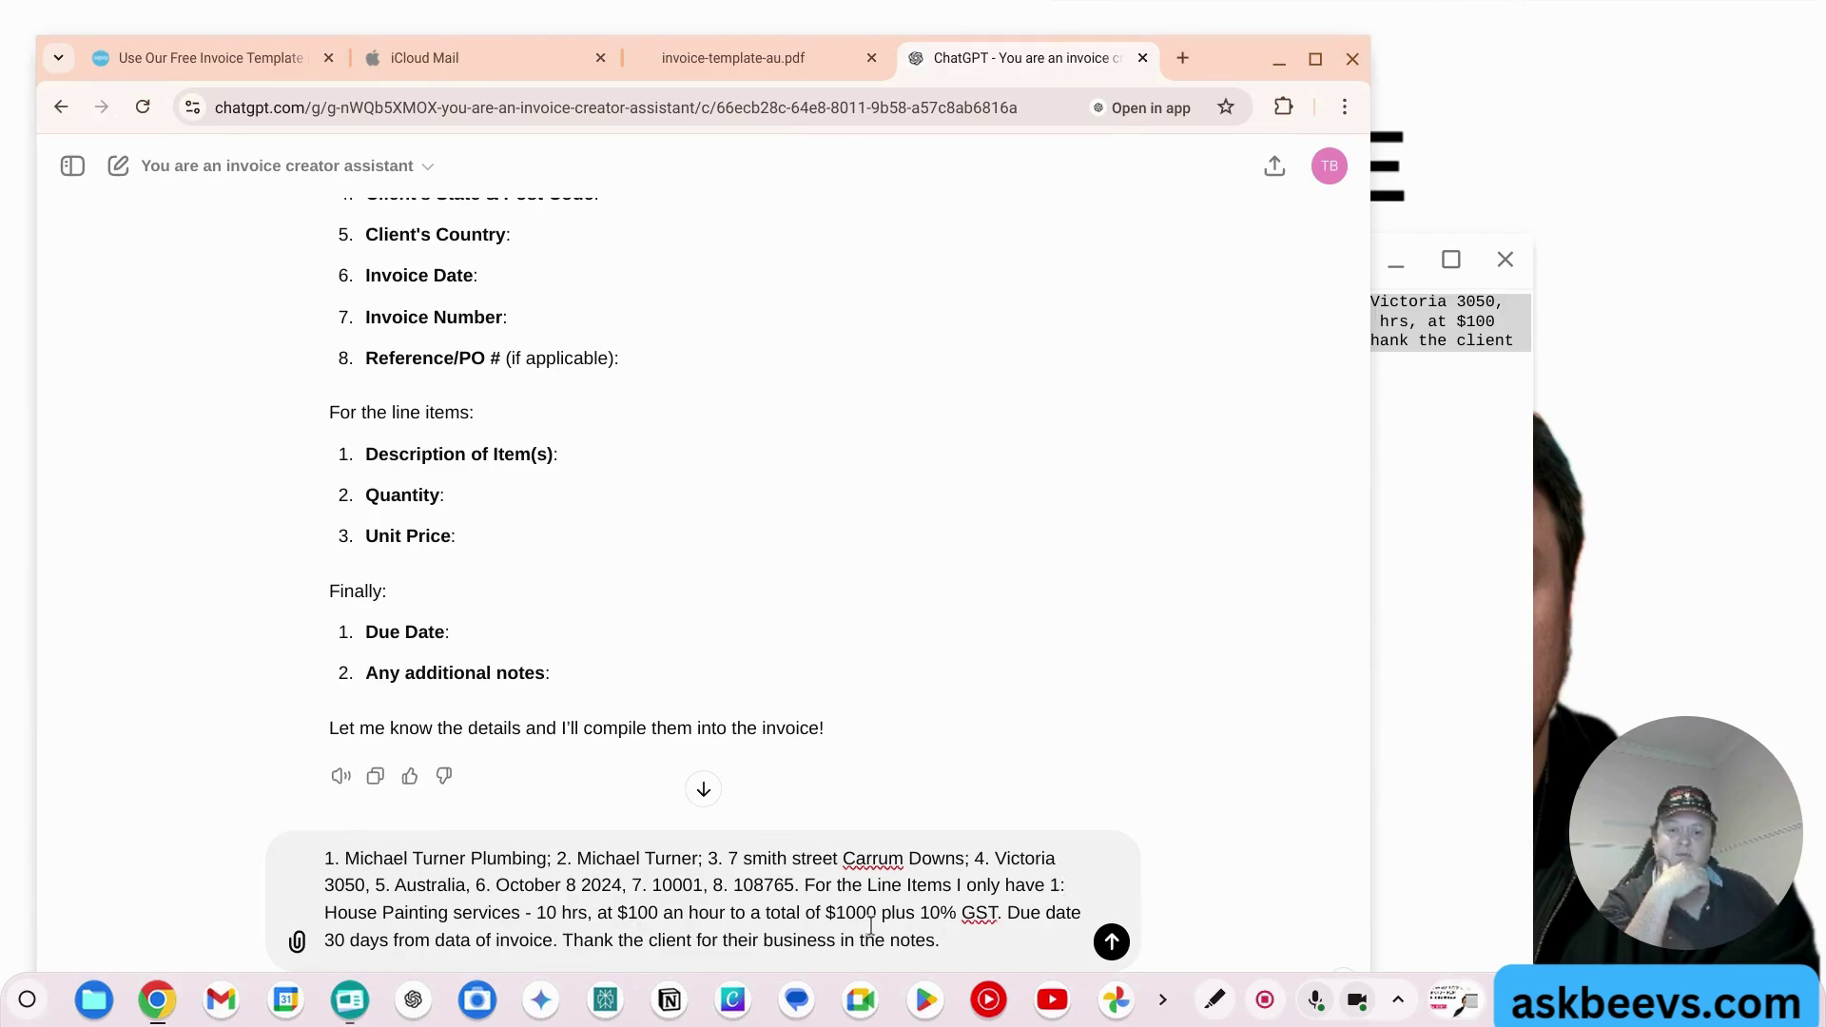
Step: Send the details and get a summary totalling $1,100 AUD, due November 7, 2024
left_click(1113, 946)
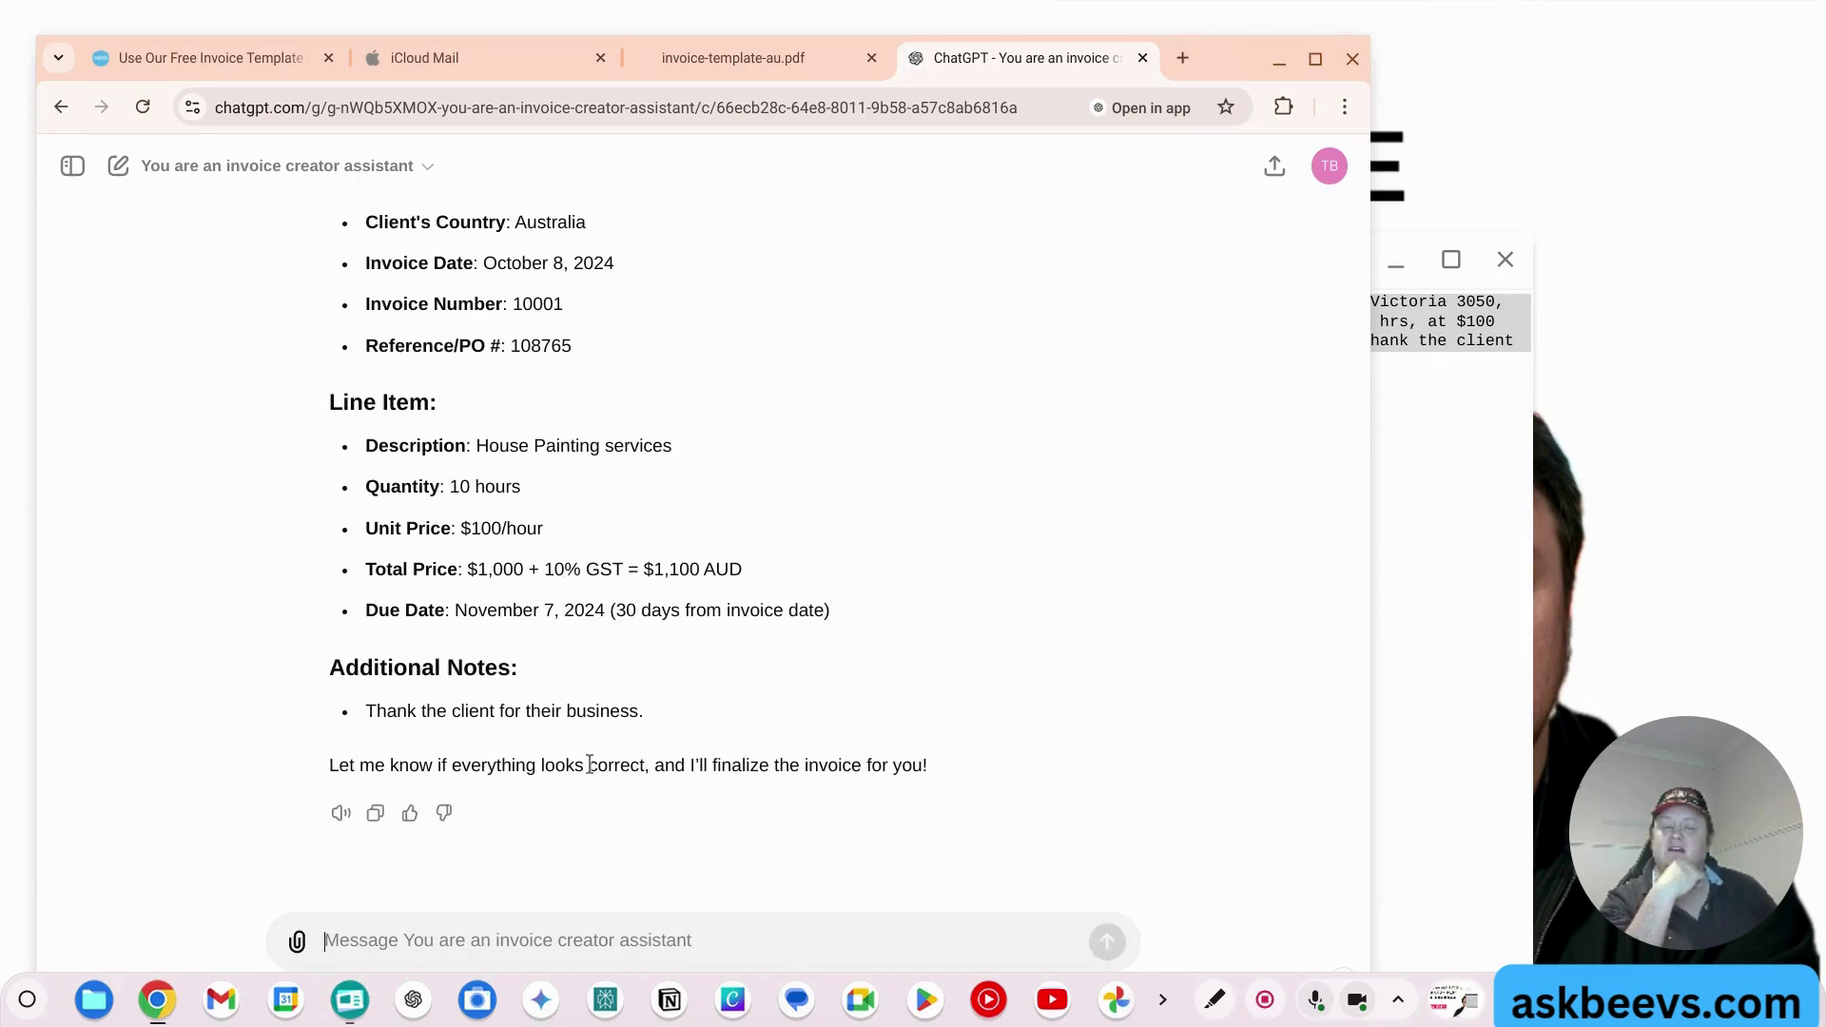
left_click(622, 947)
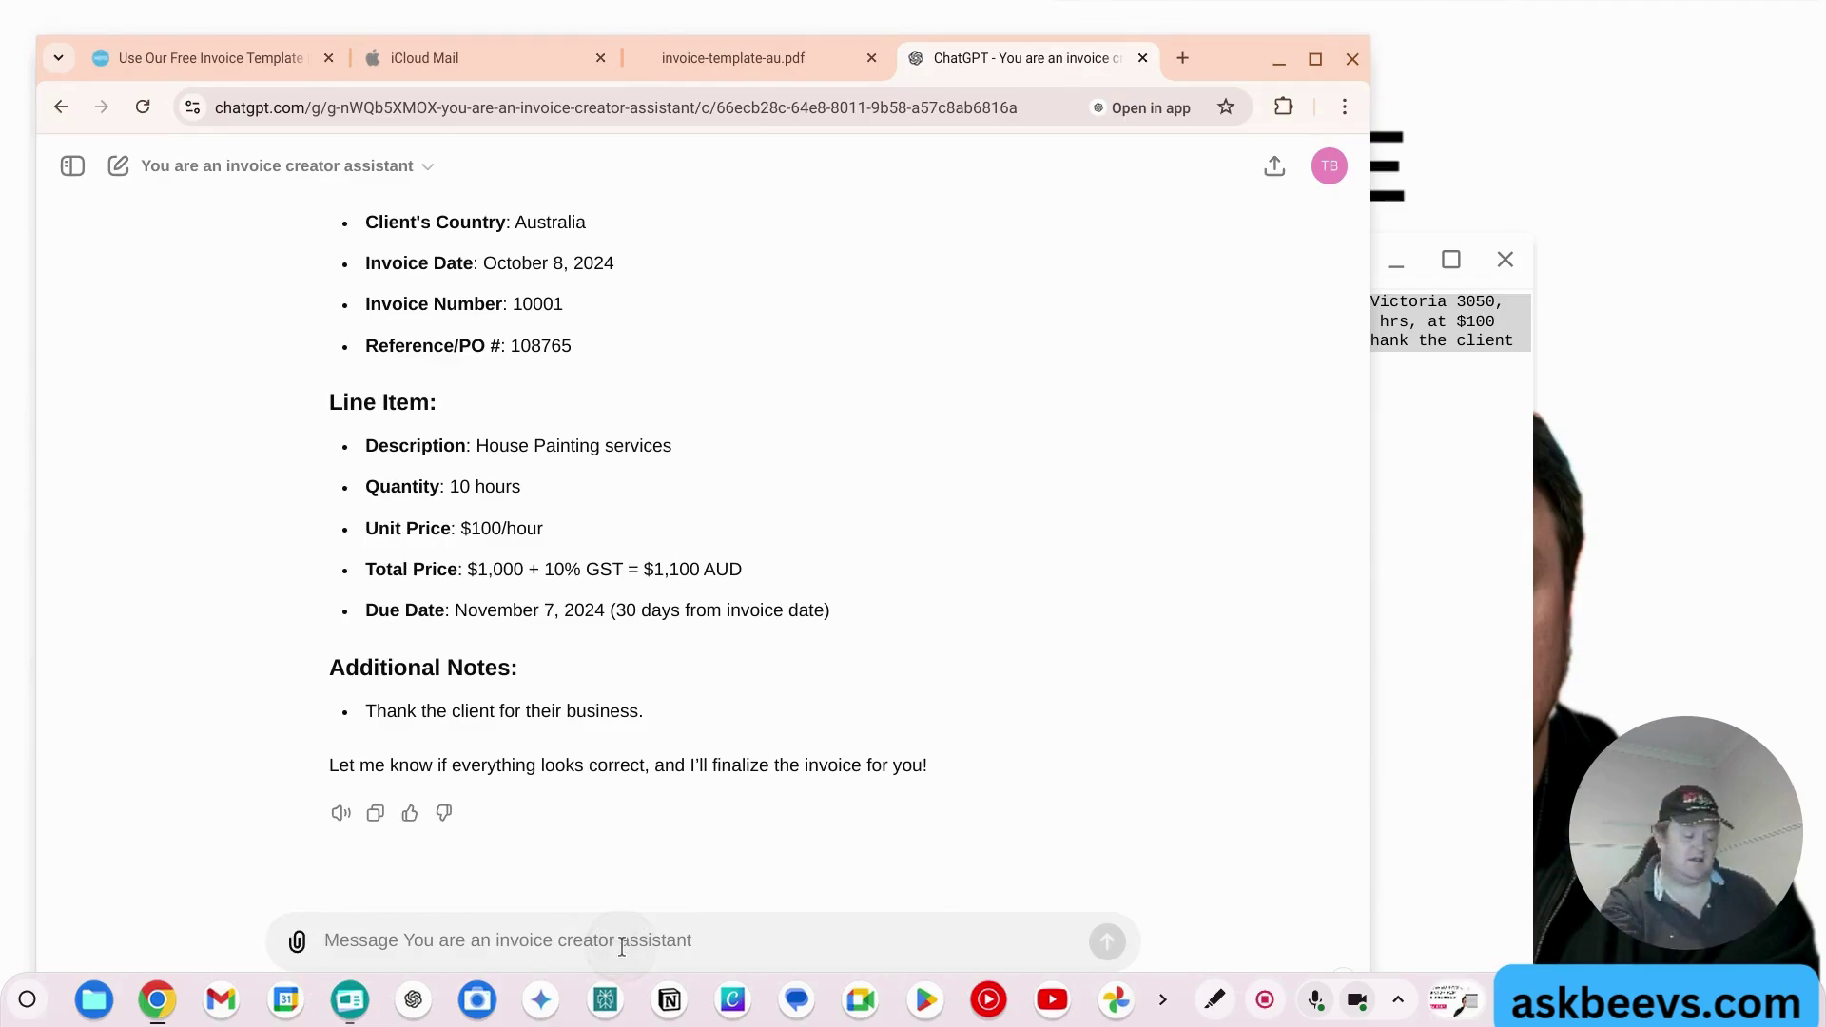
Step: Request an added line item for 1 Haynes Paint Tin worth $90 plus 10% GST
type("No ")
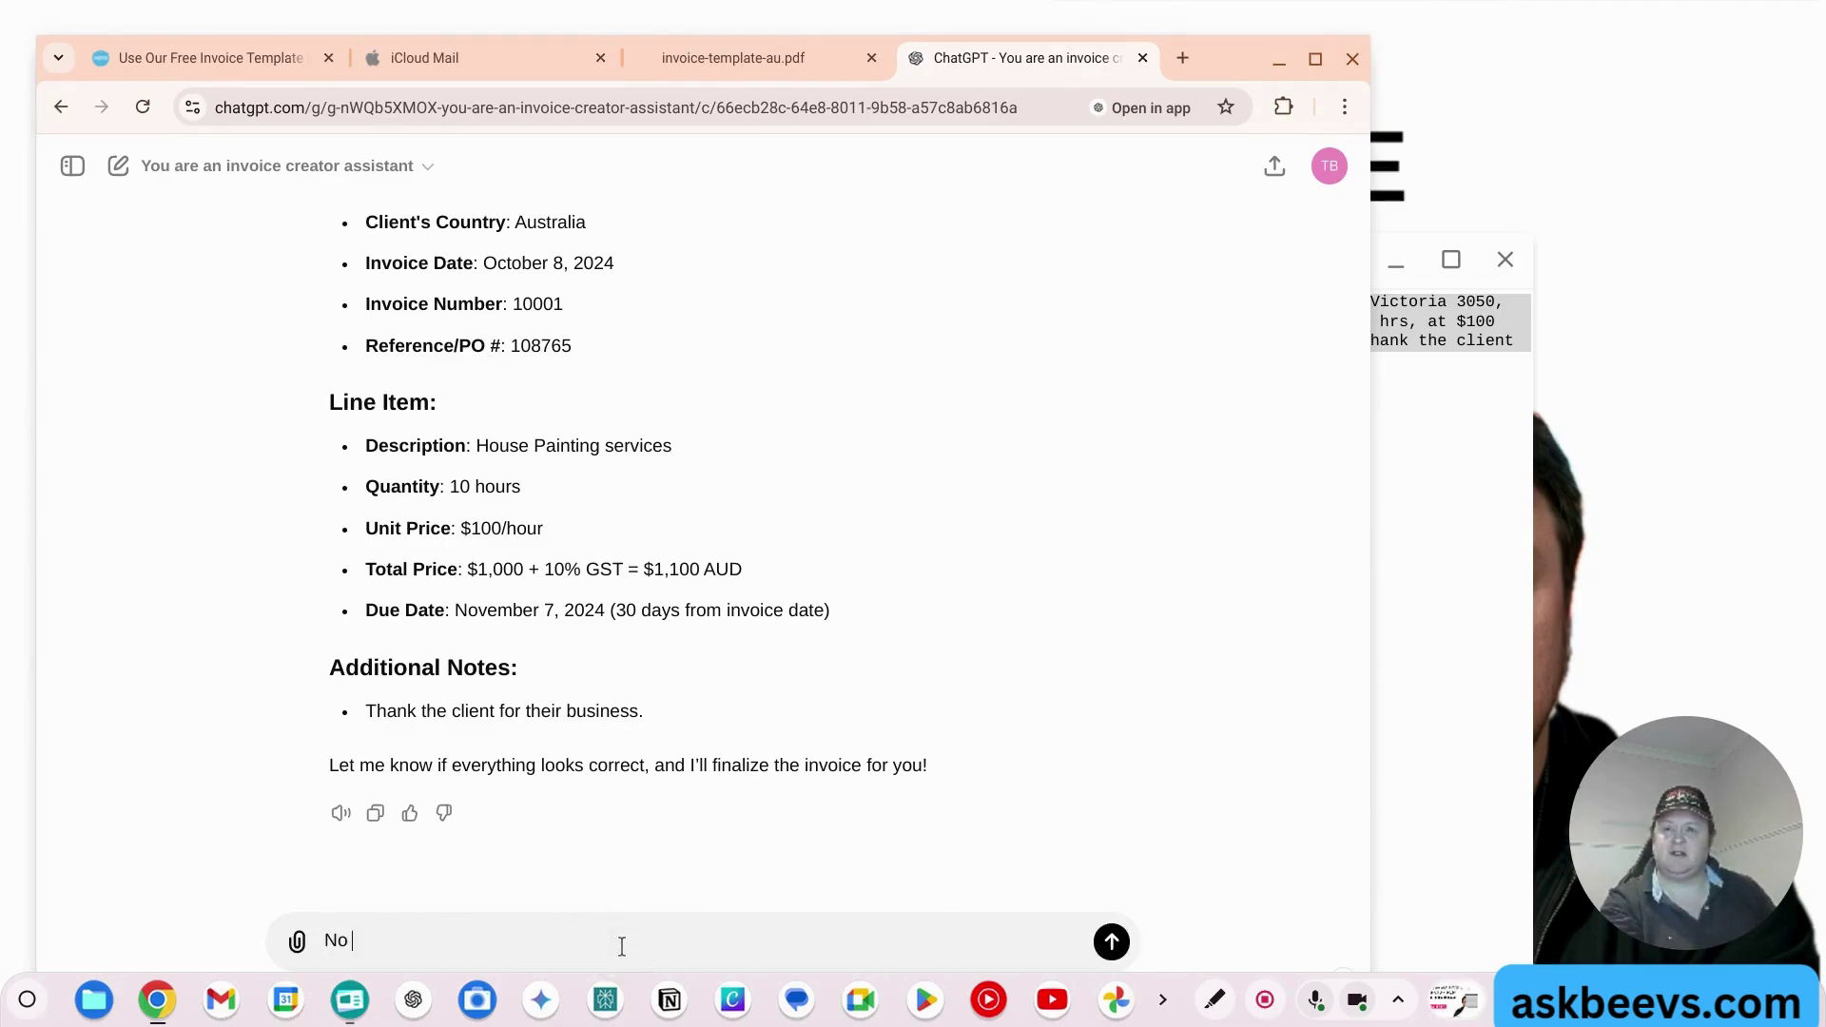
type("I'd like to Add a line item")
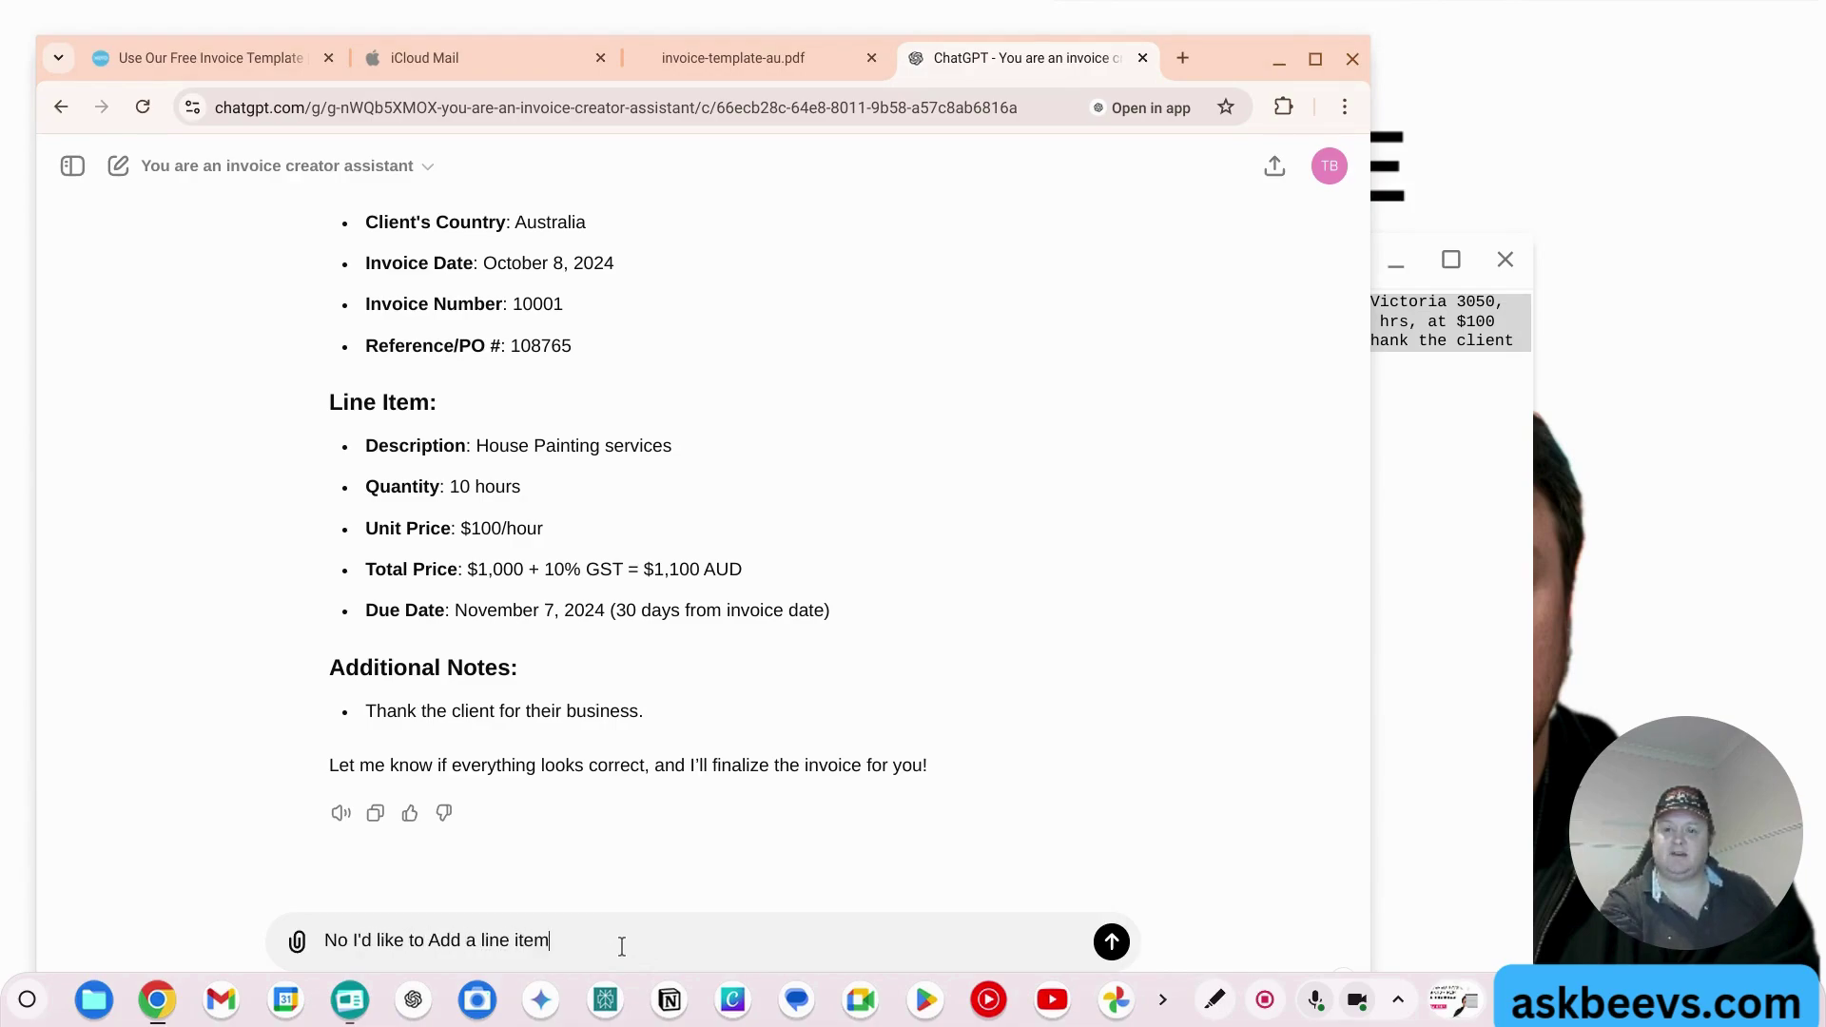
type(" for Ha")
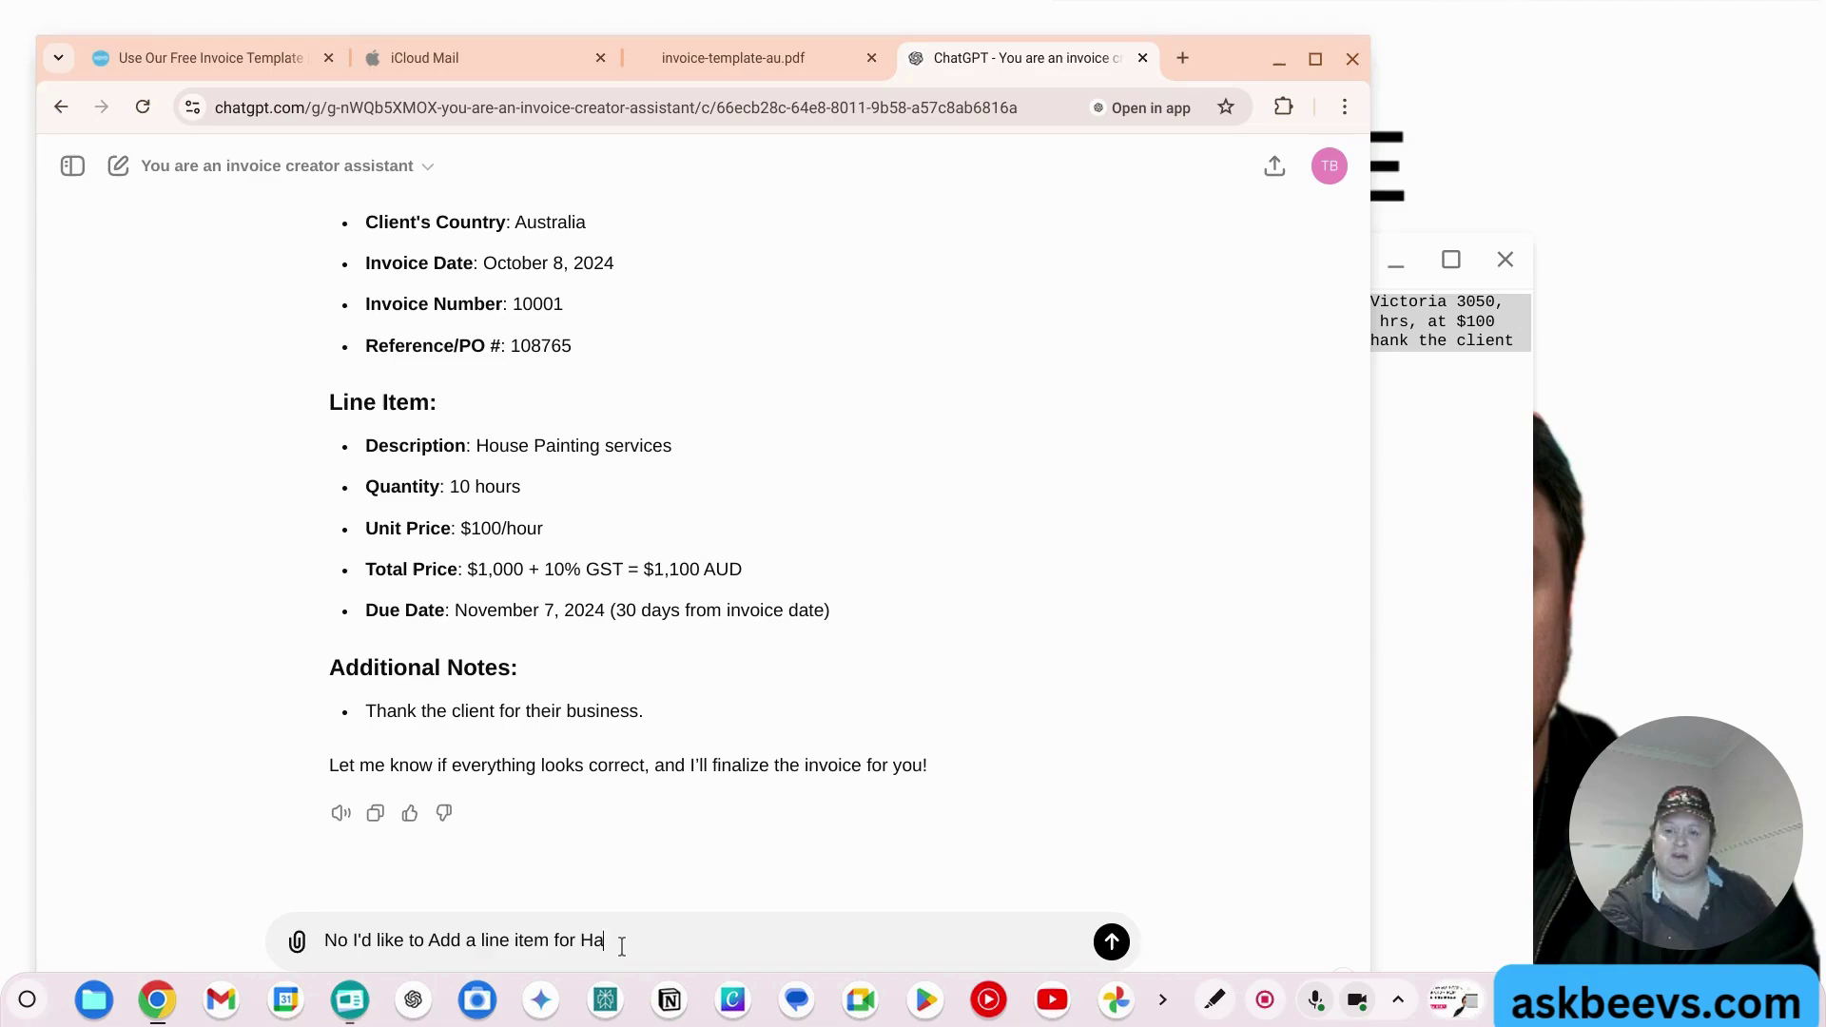
key("BackSpace")
key("BackSpace")
key("BackSpace")
key("BackSpace")
type("1 Haynes Paint Tin")
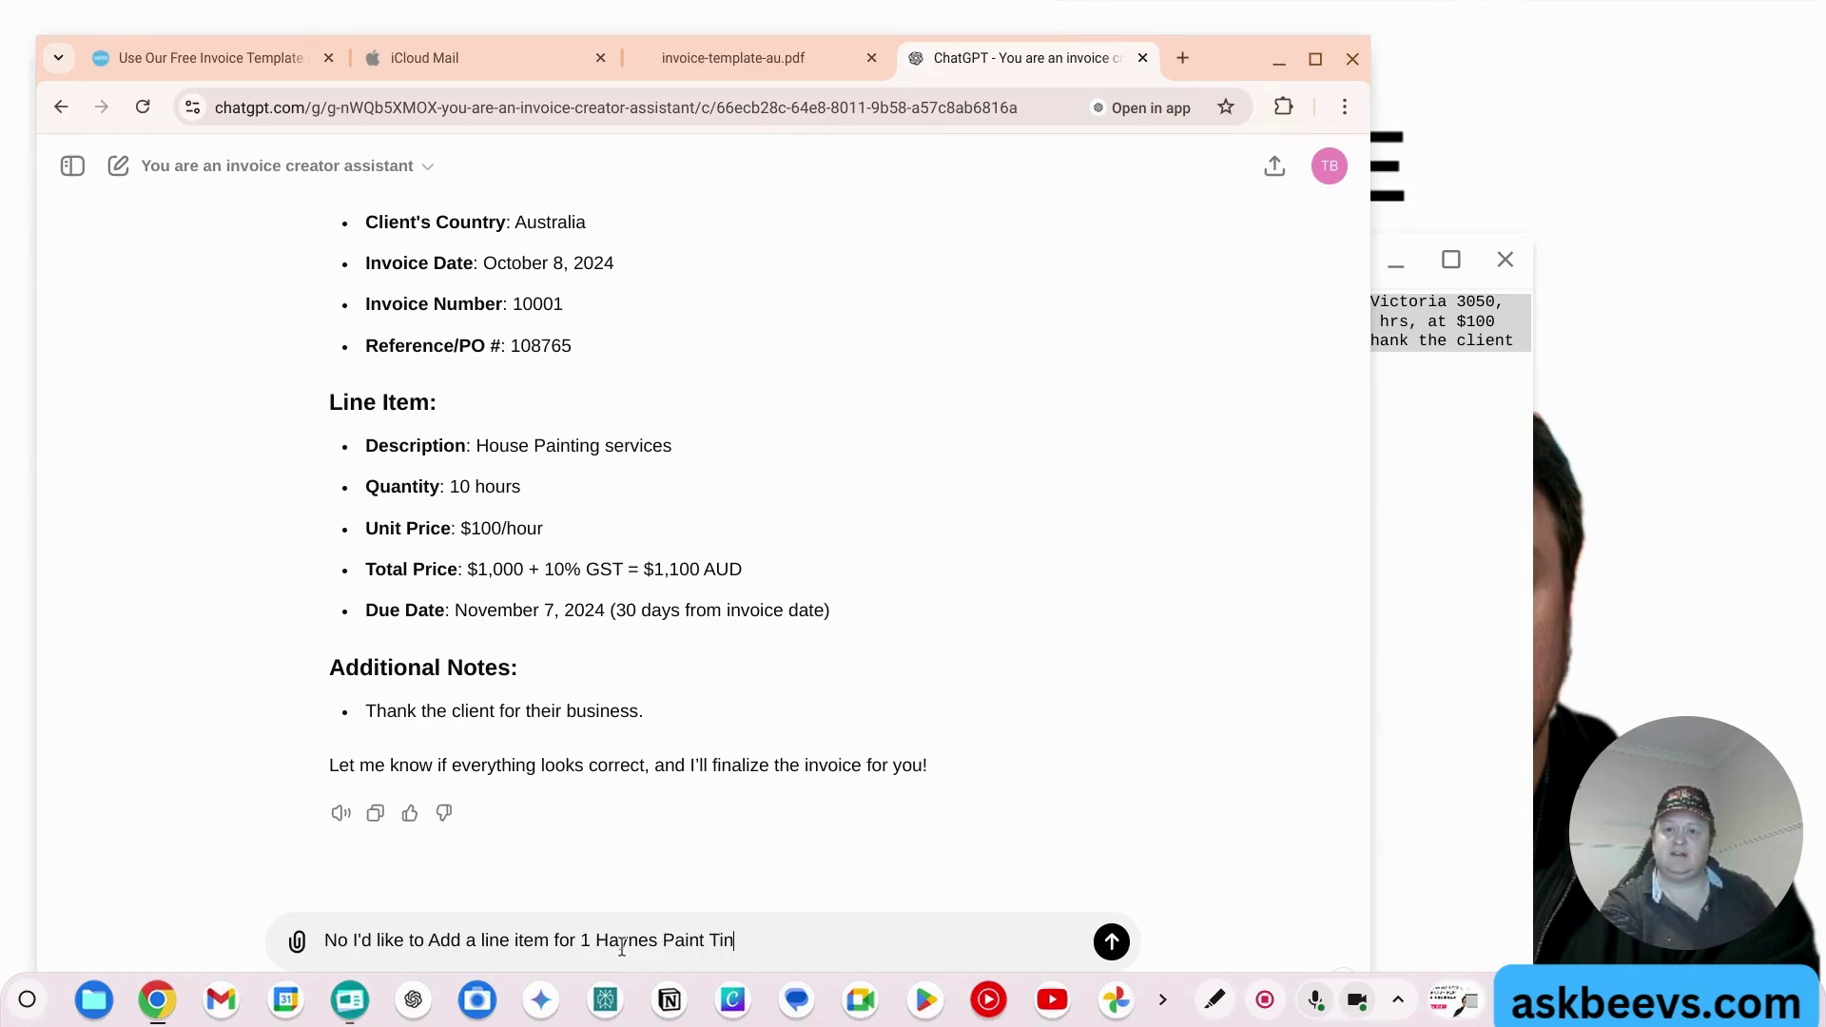
type(", worth ")
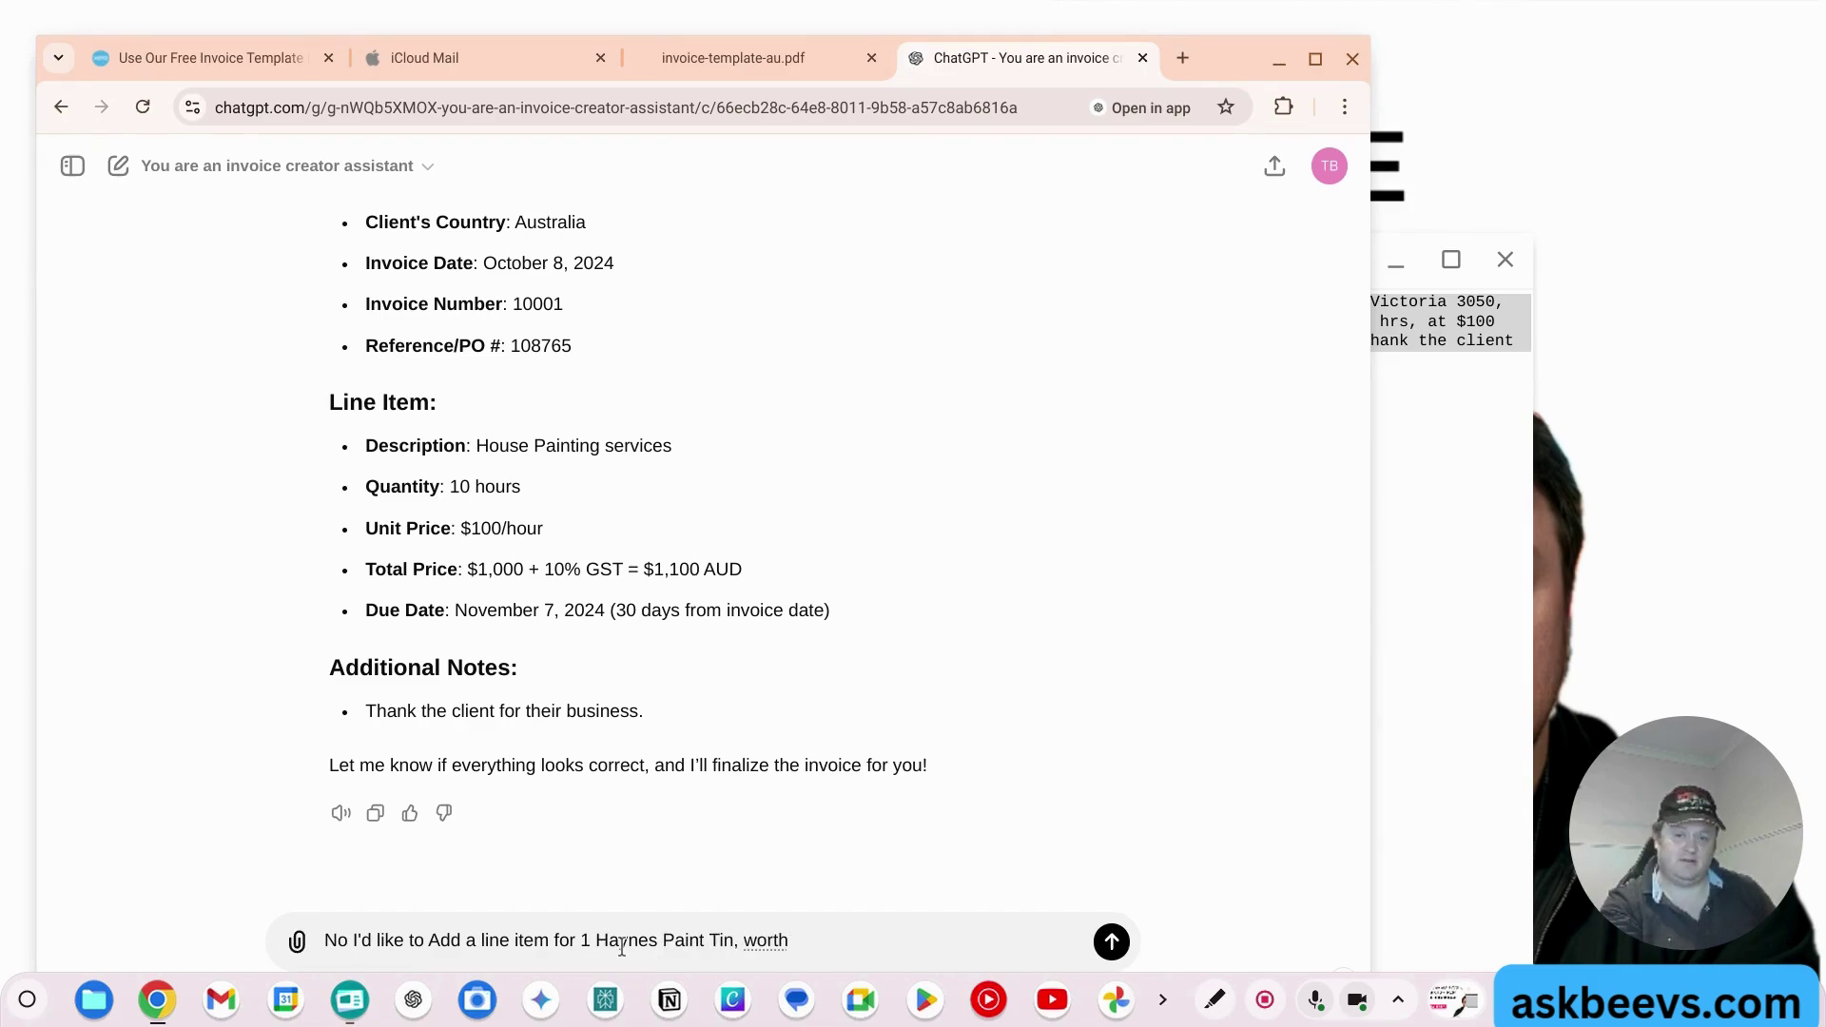
type("$90 P")
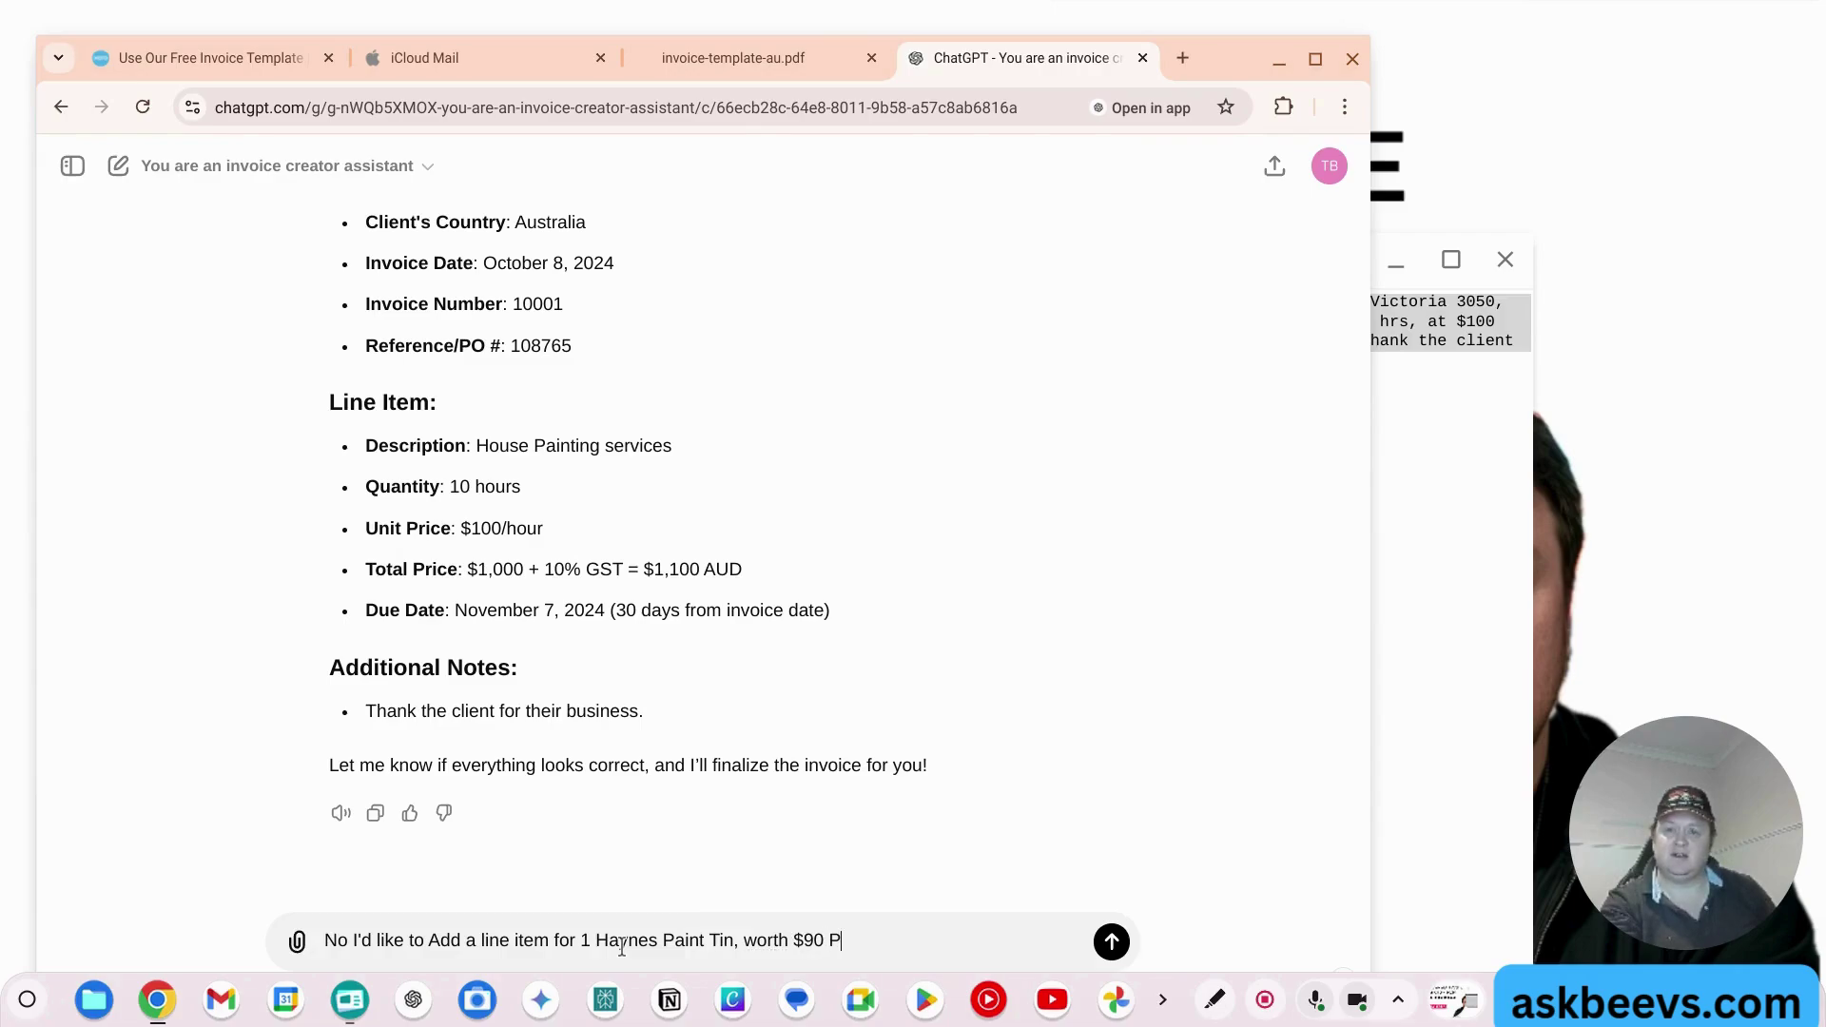
type("lus 10")
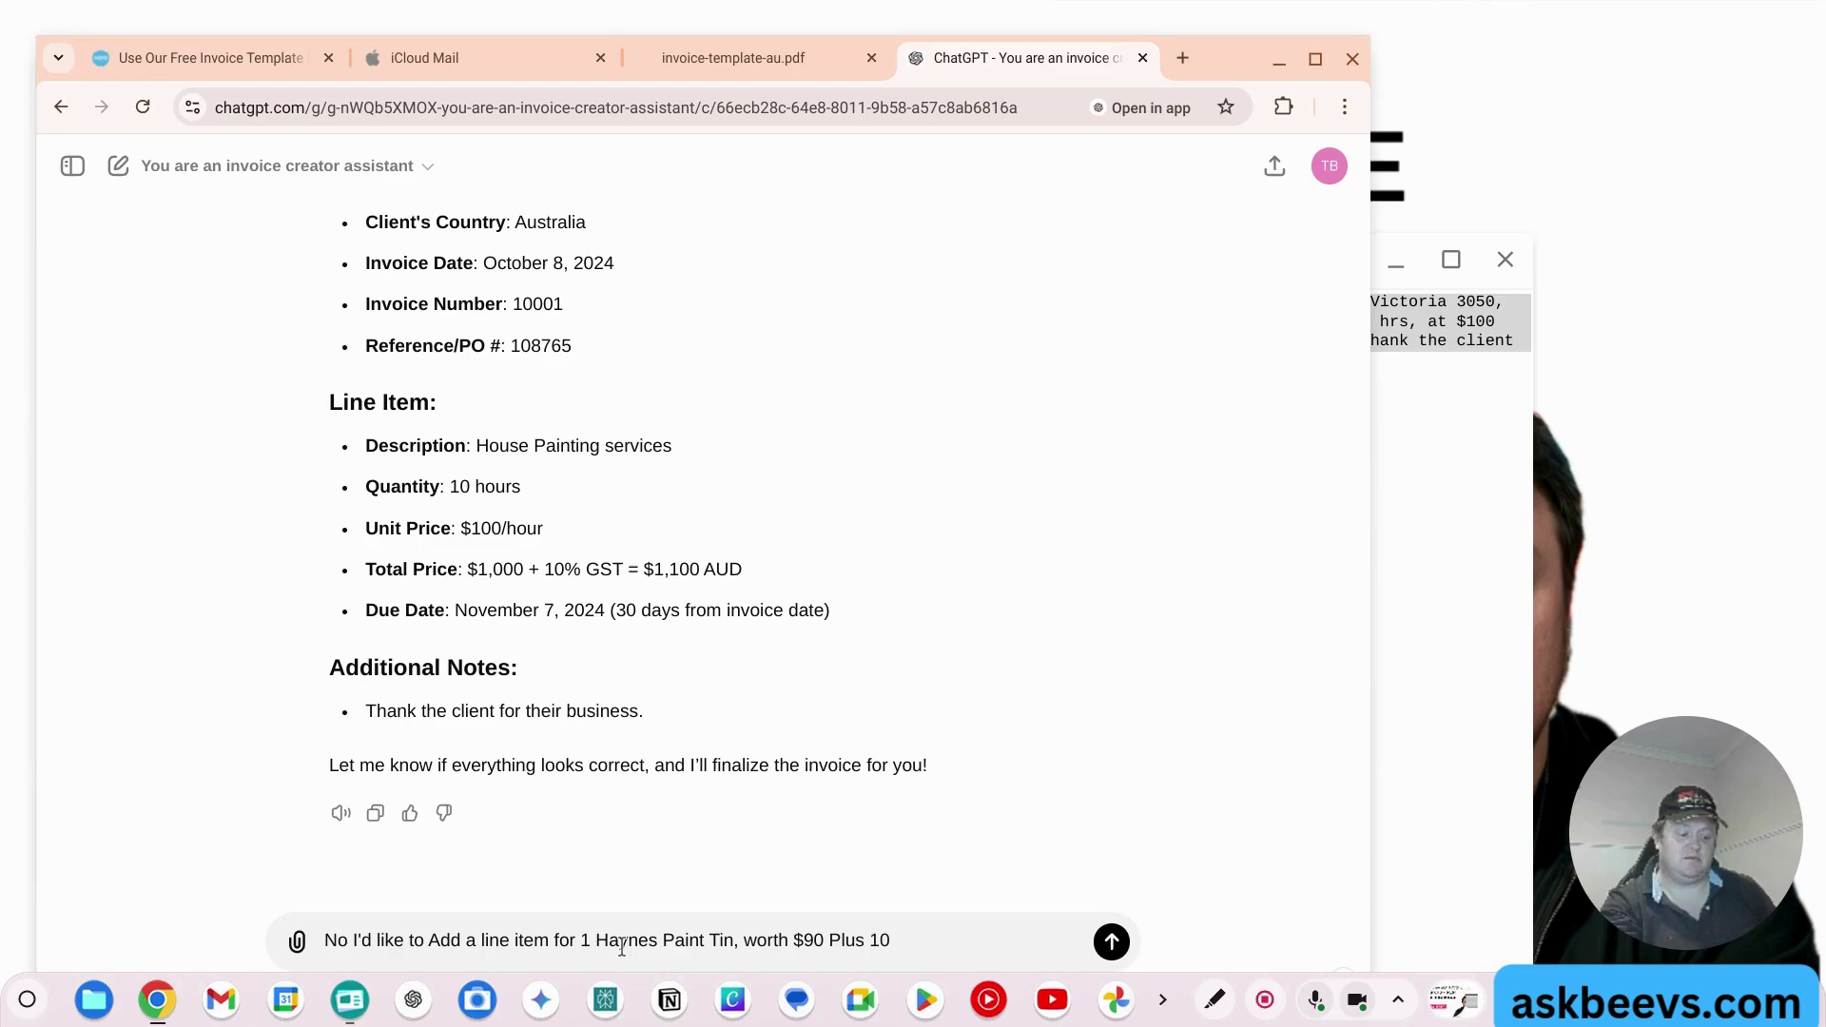
type("% ")
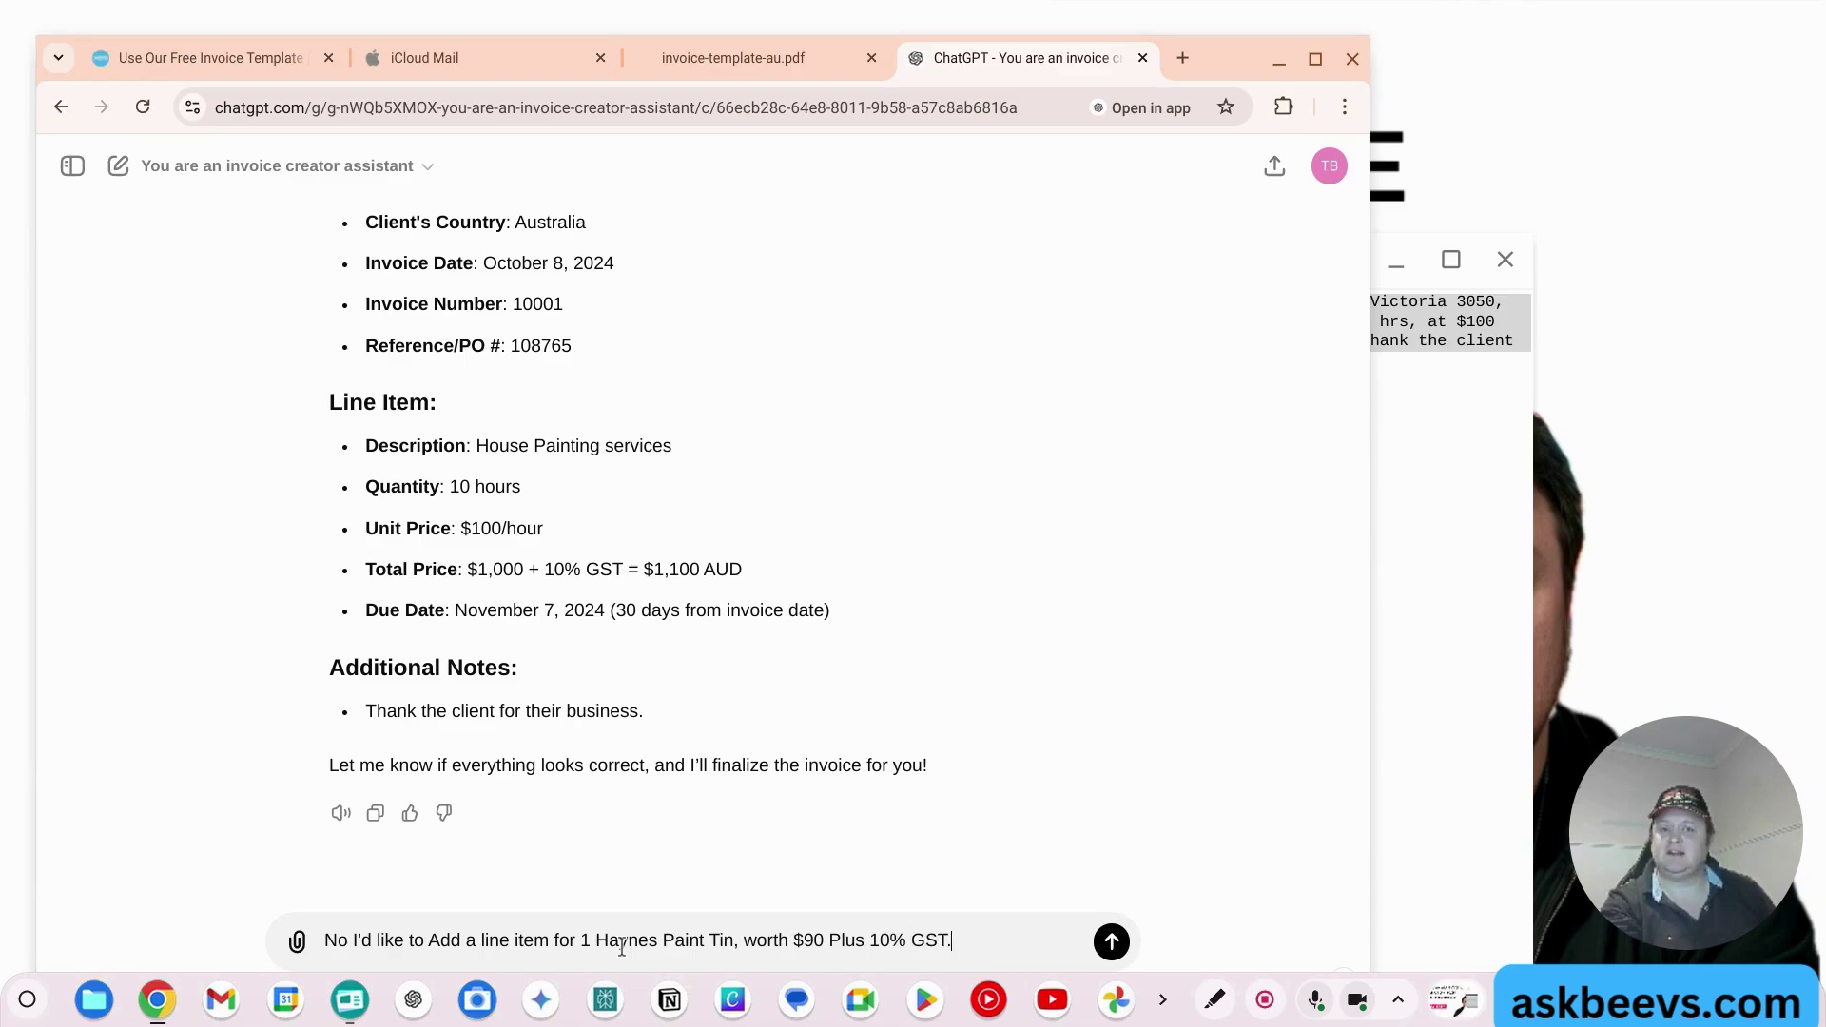
type("GST.")
key("Return")
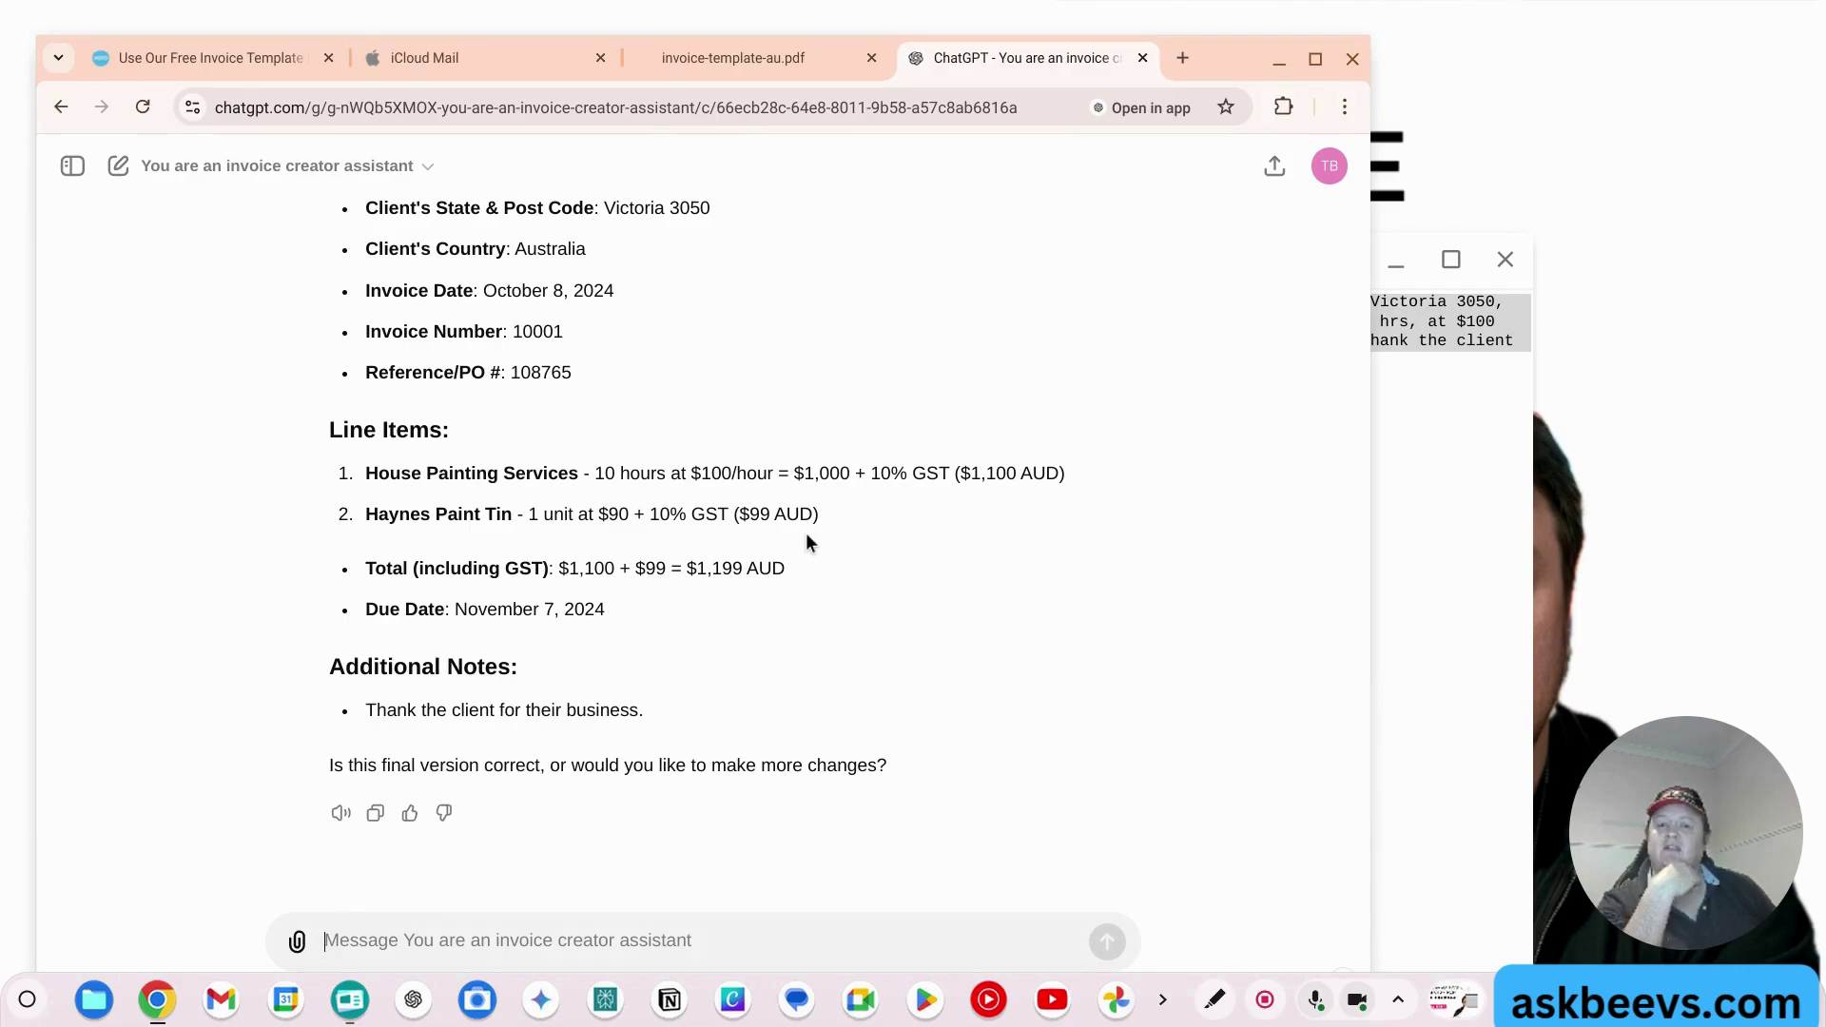
Step: Reply 'yes' to confirm the revised $1,199 AUD invoice and receive the formatted version
type("yes")
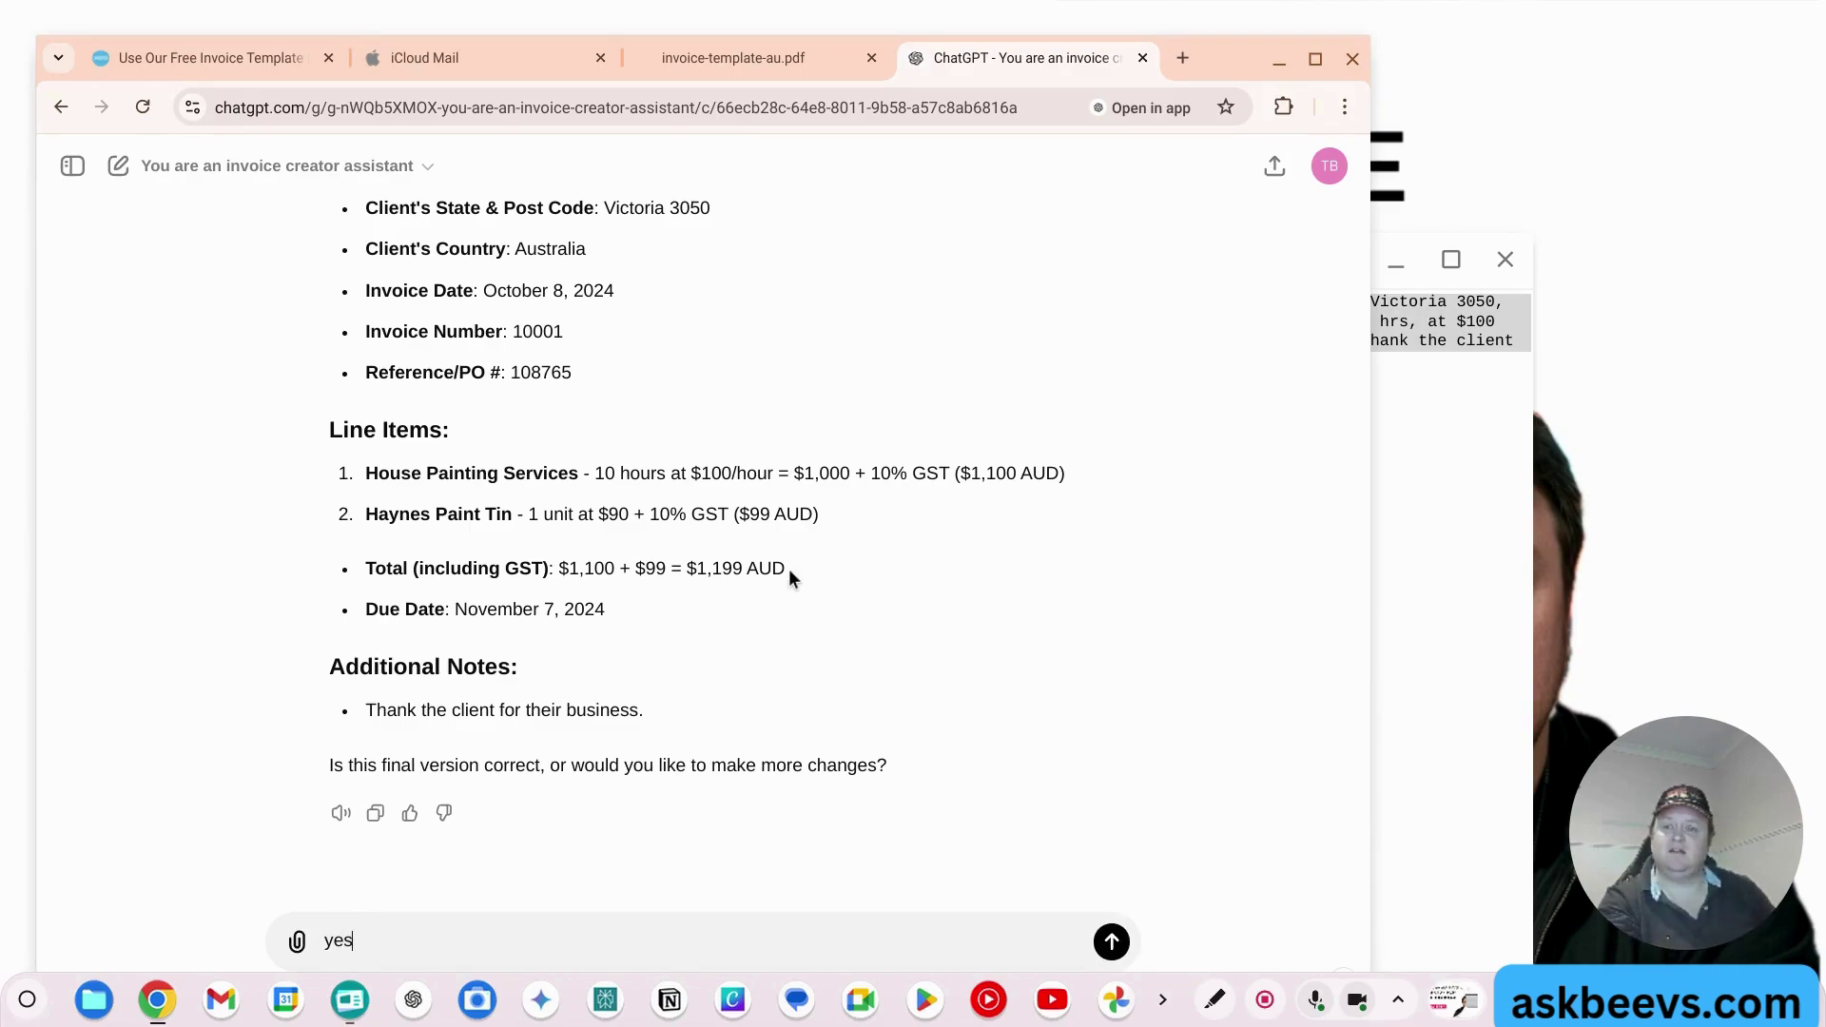
key("Return")
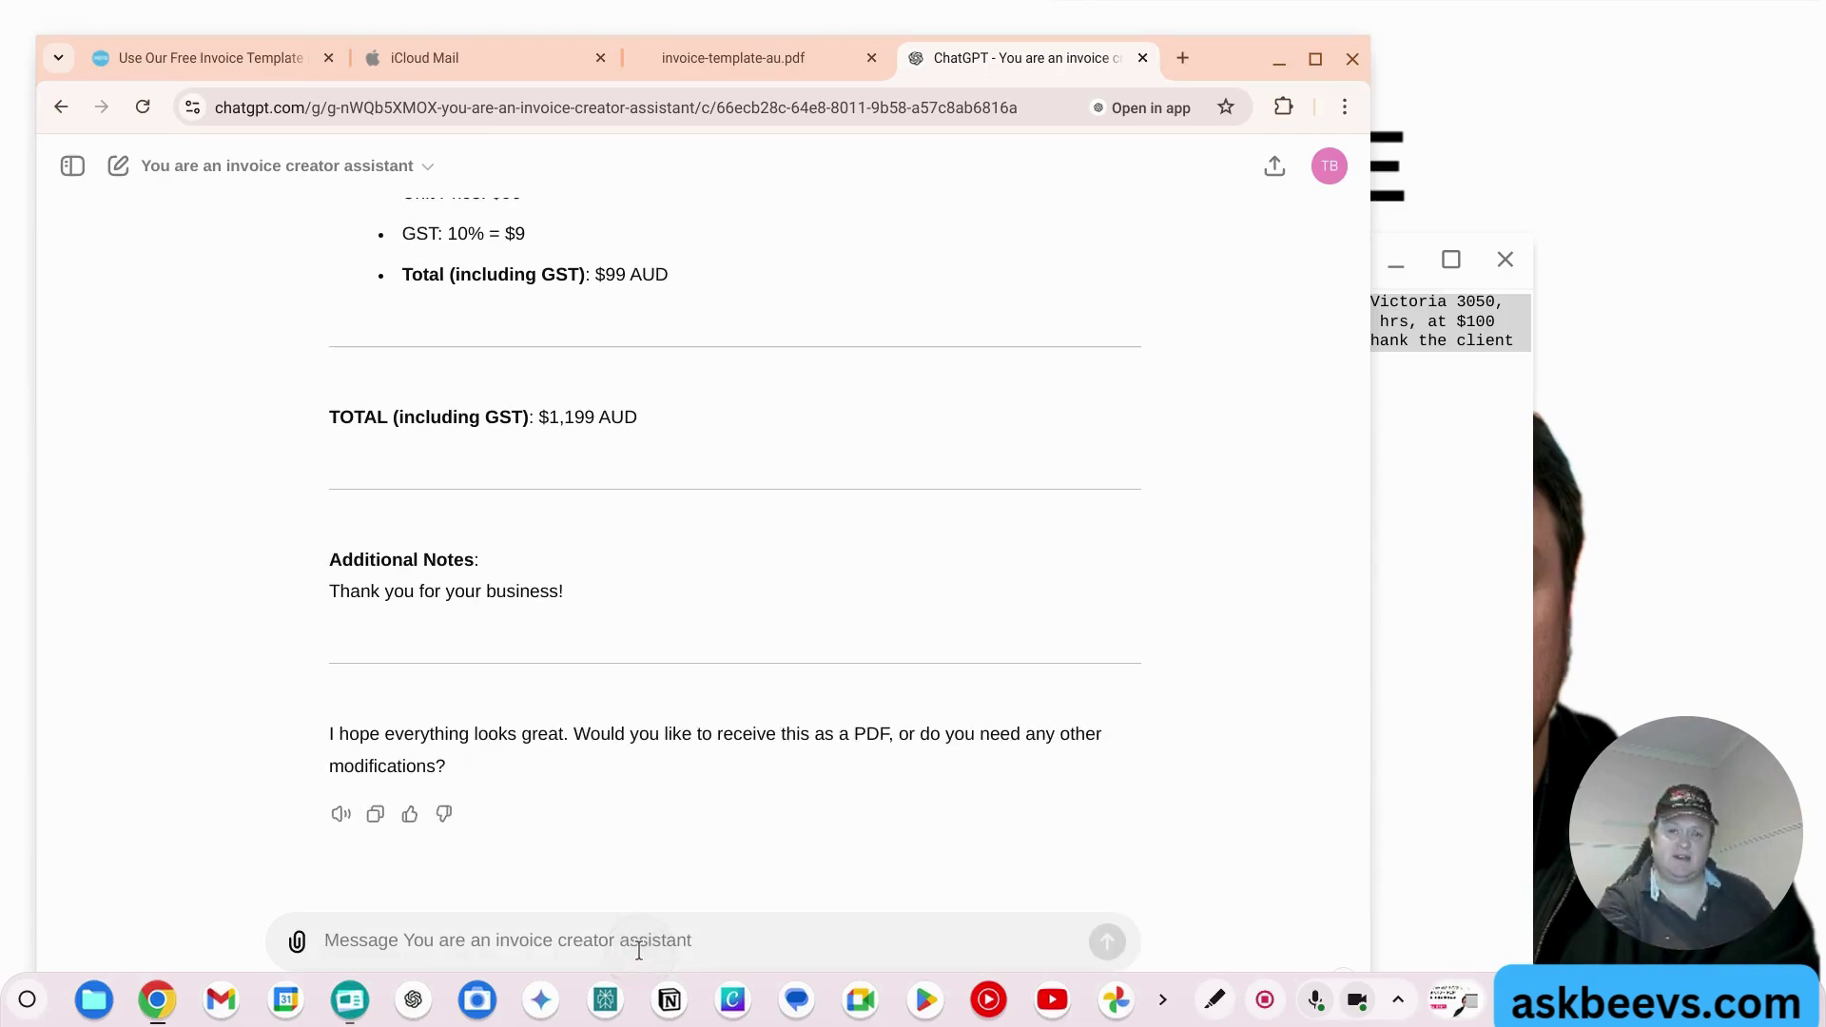
Step: Ask the assistant to put the invoice items in a table and make the invoice a PDF
type("plea")
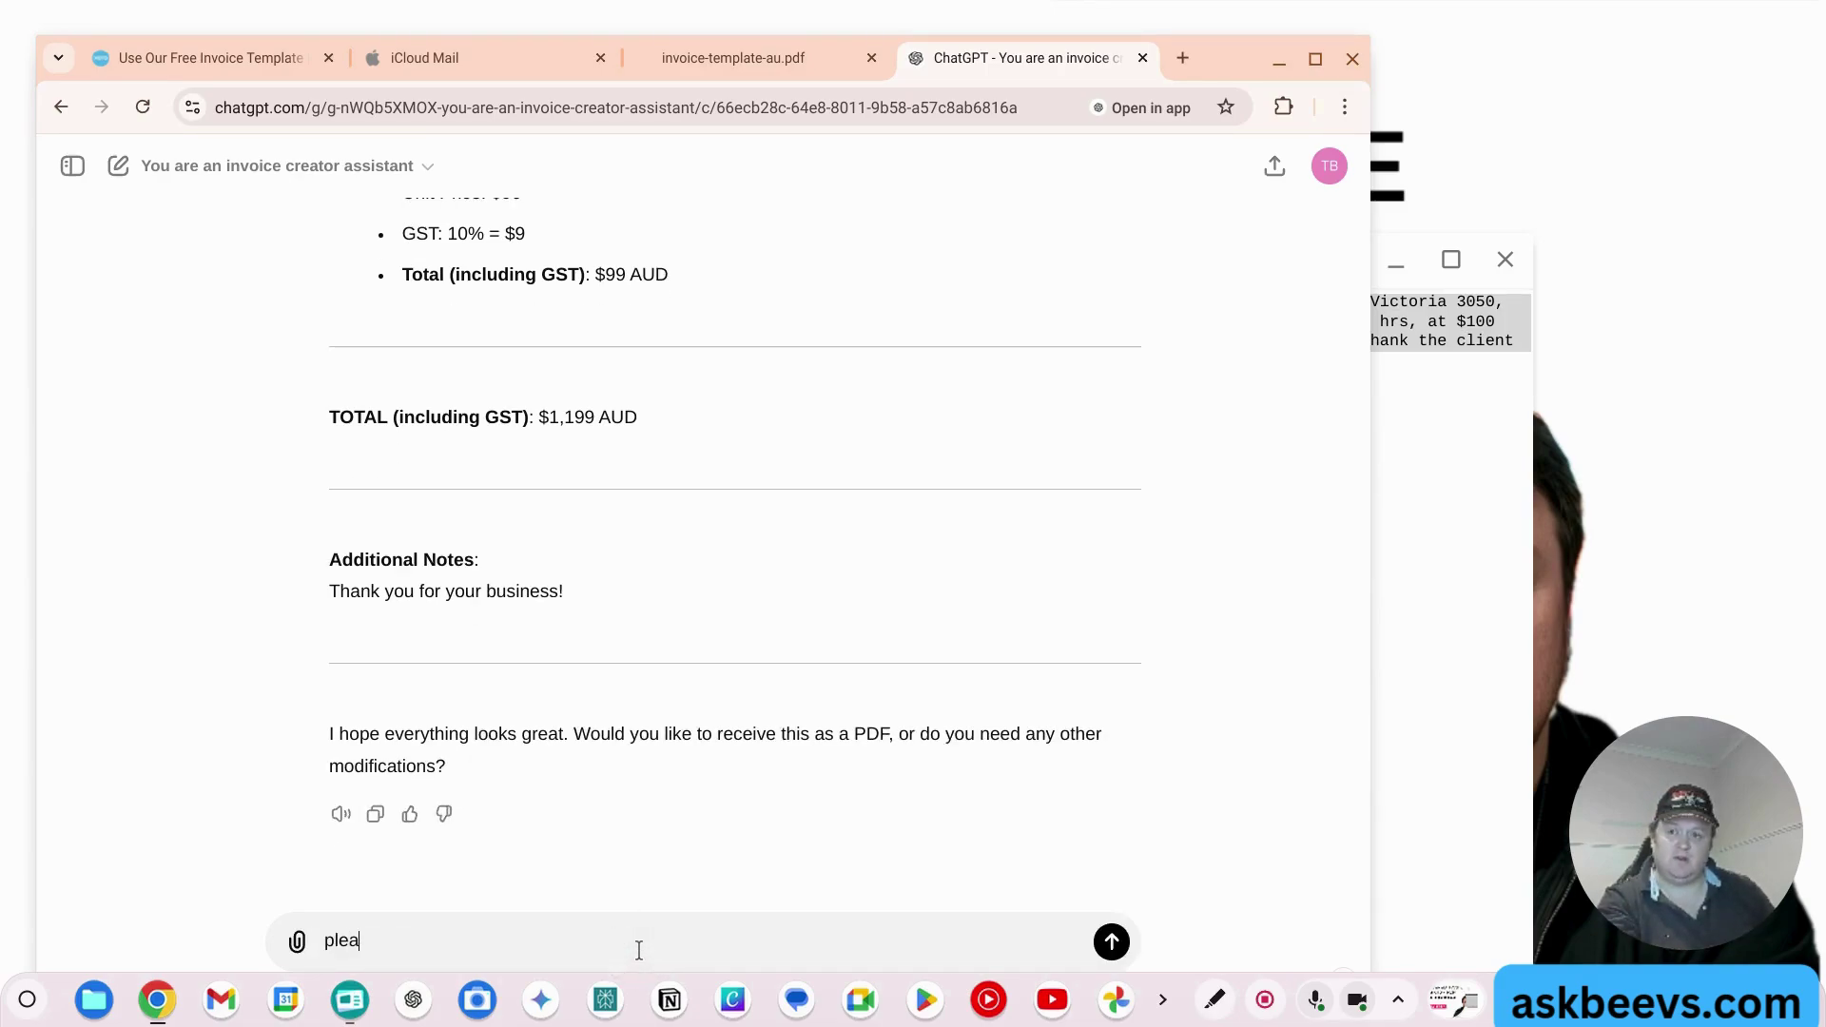
type("se express")
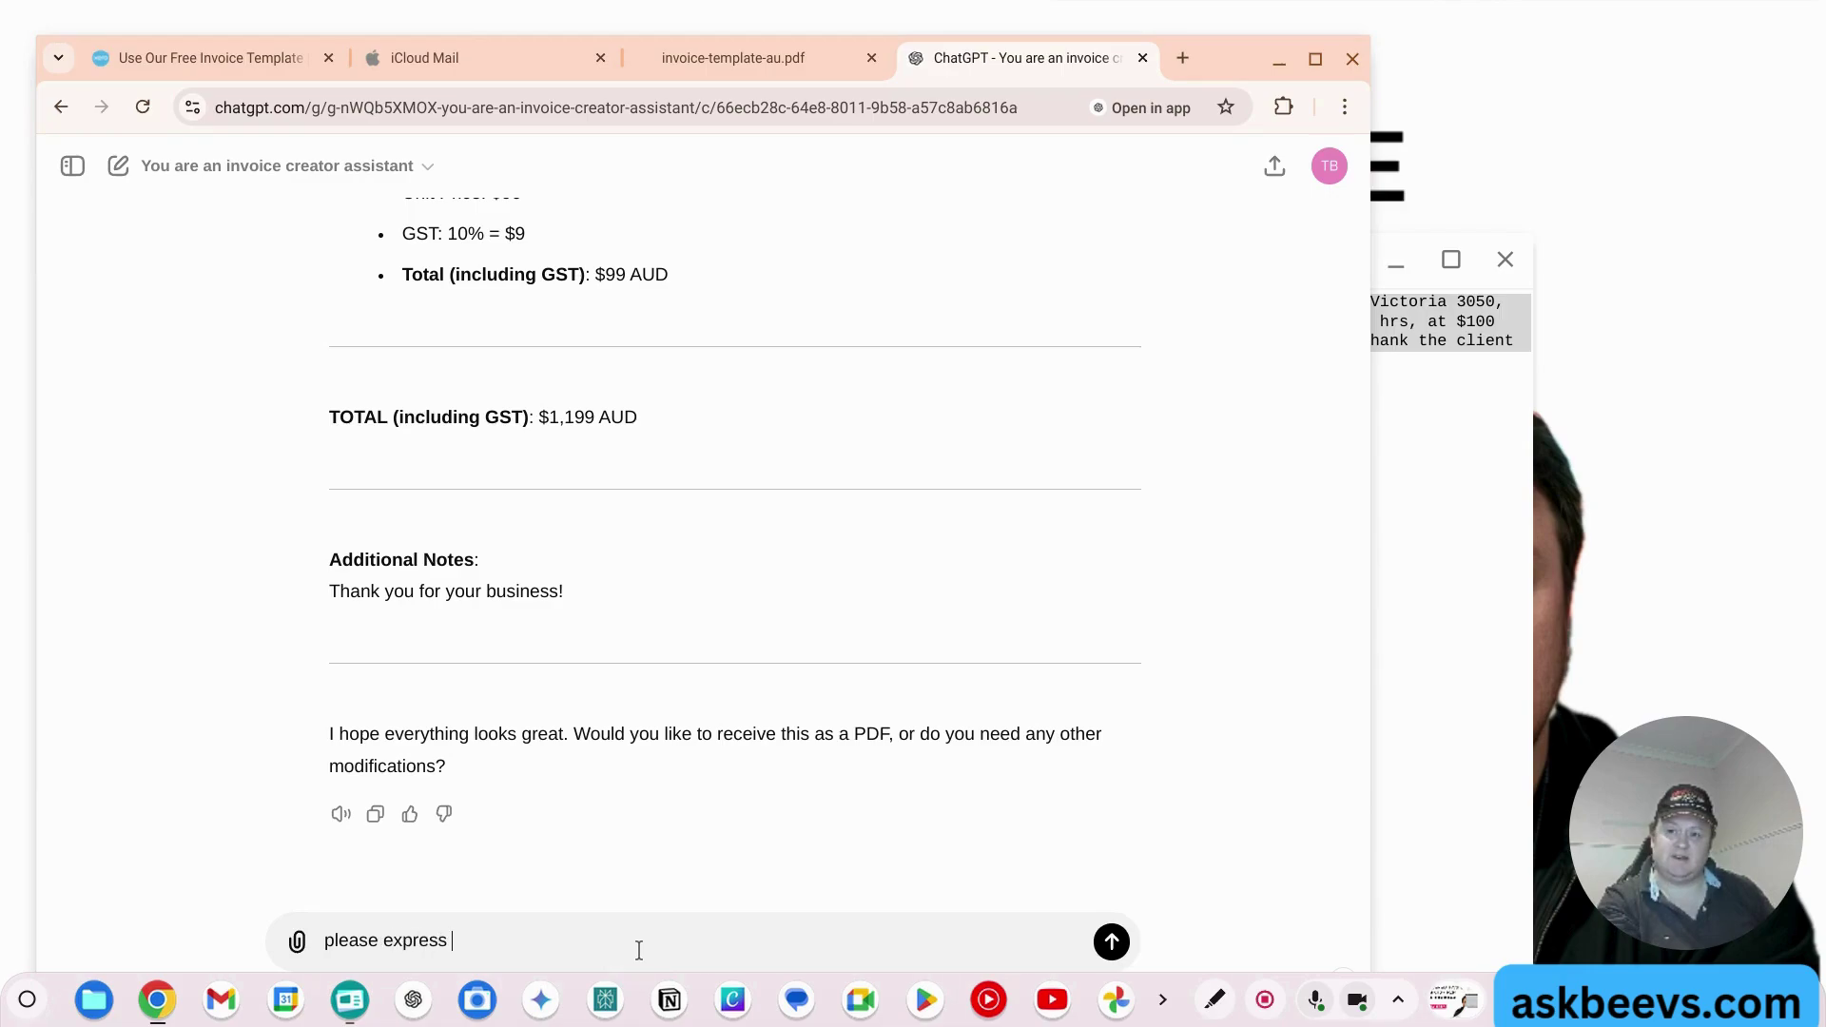
type(" the items in a table format and t")
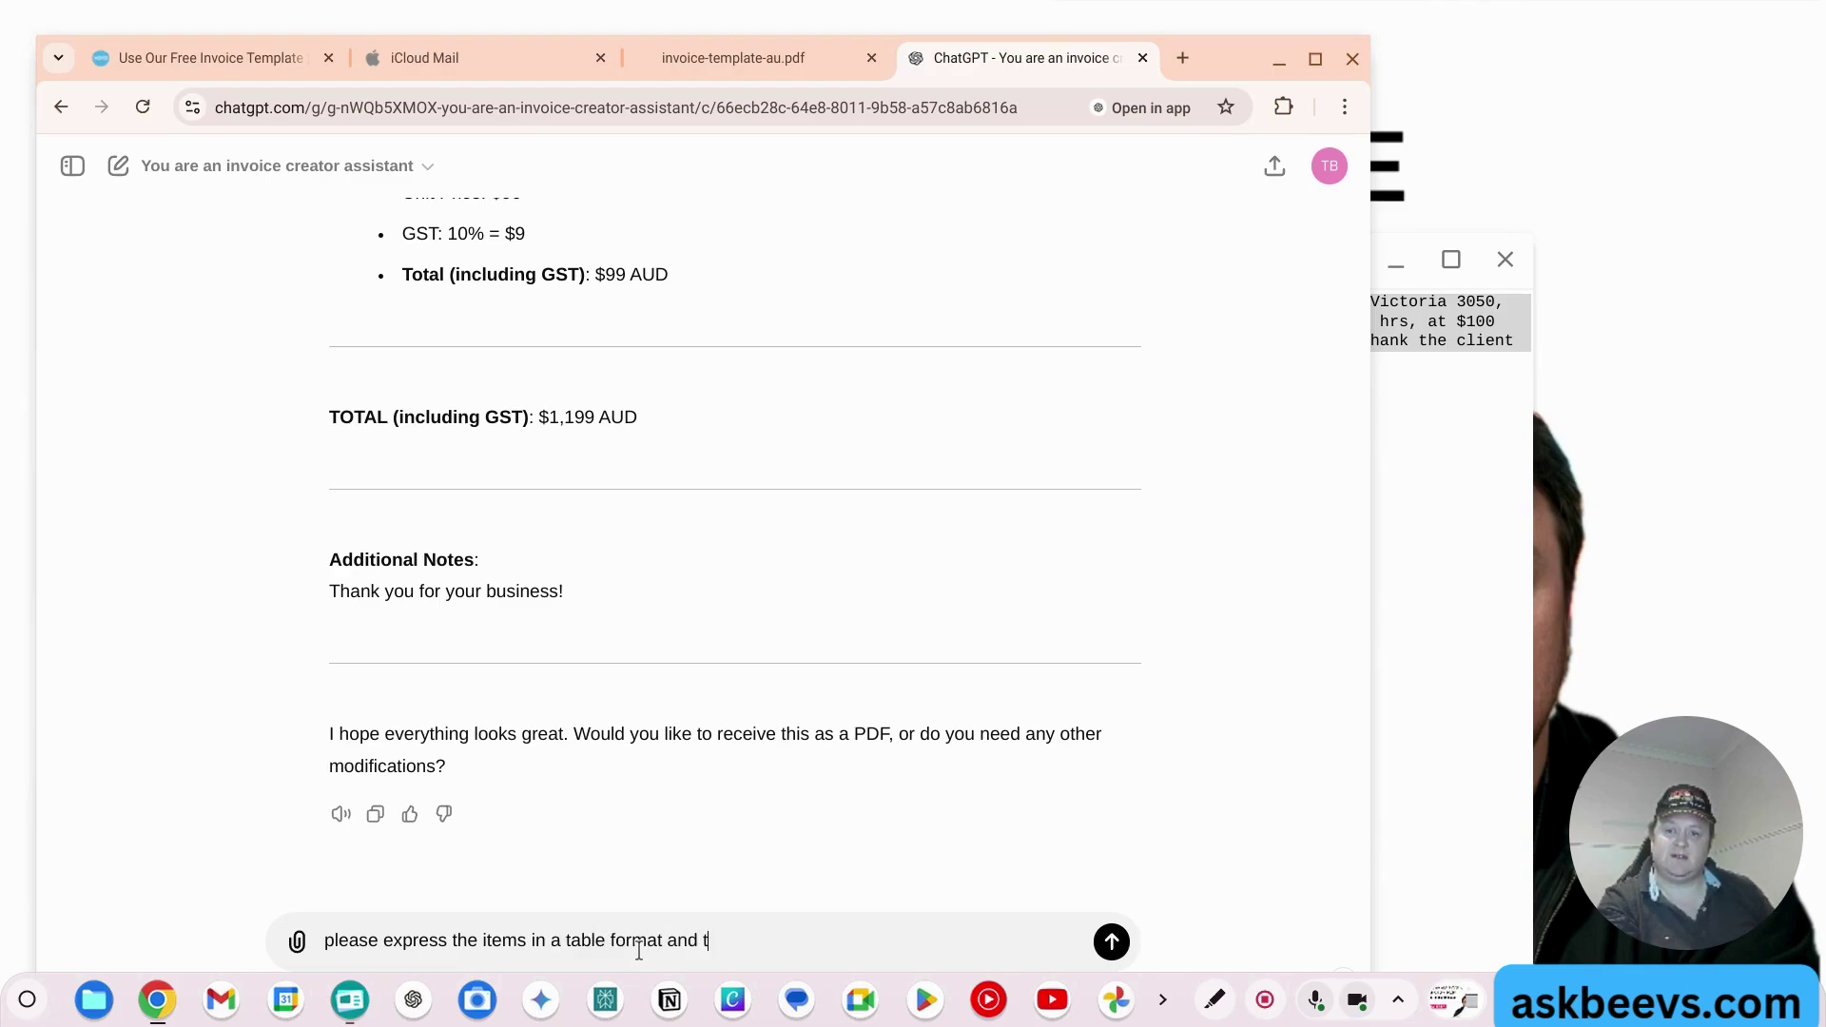
type("hen PDF the invoice. Thank you")
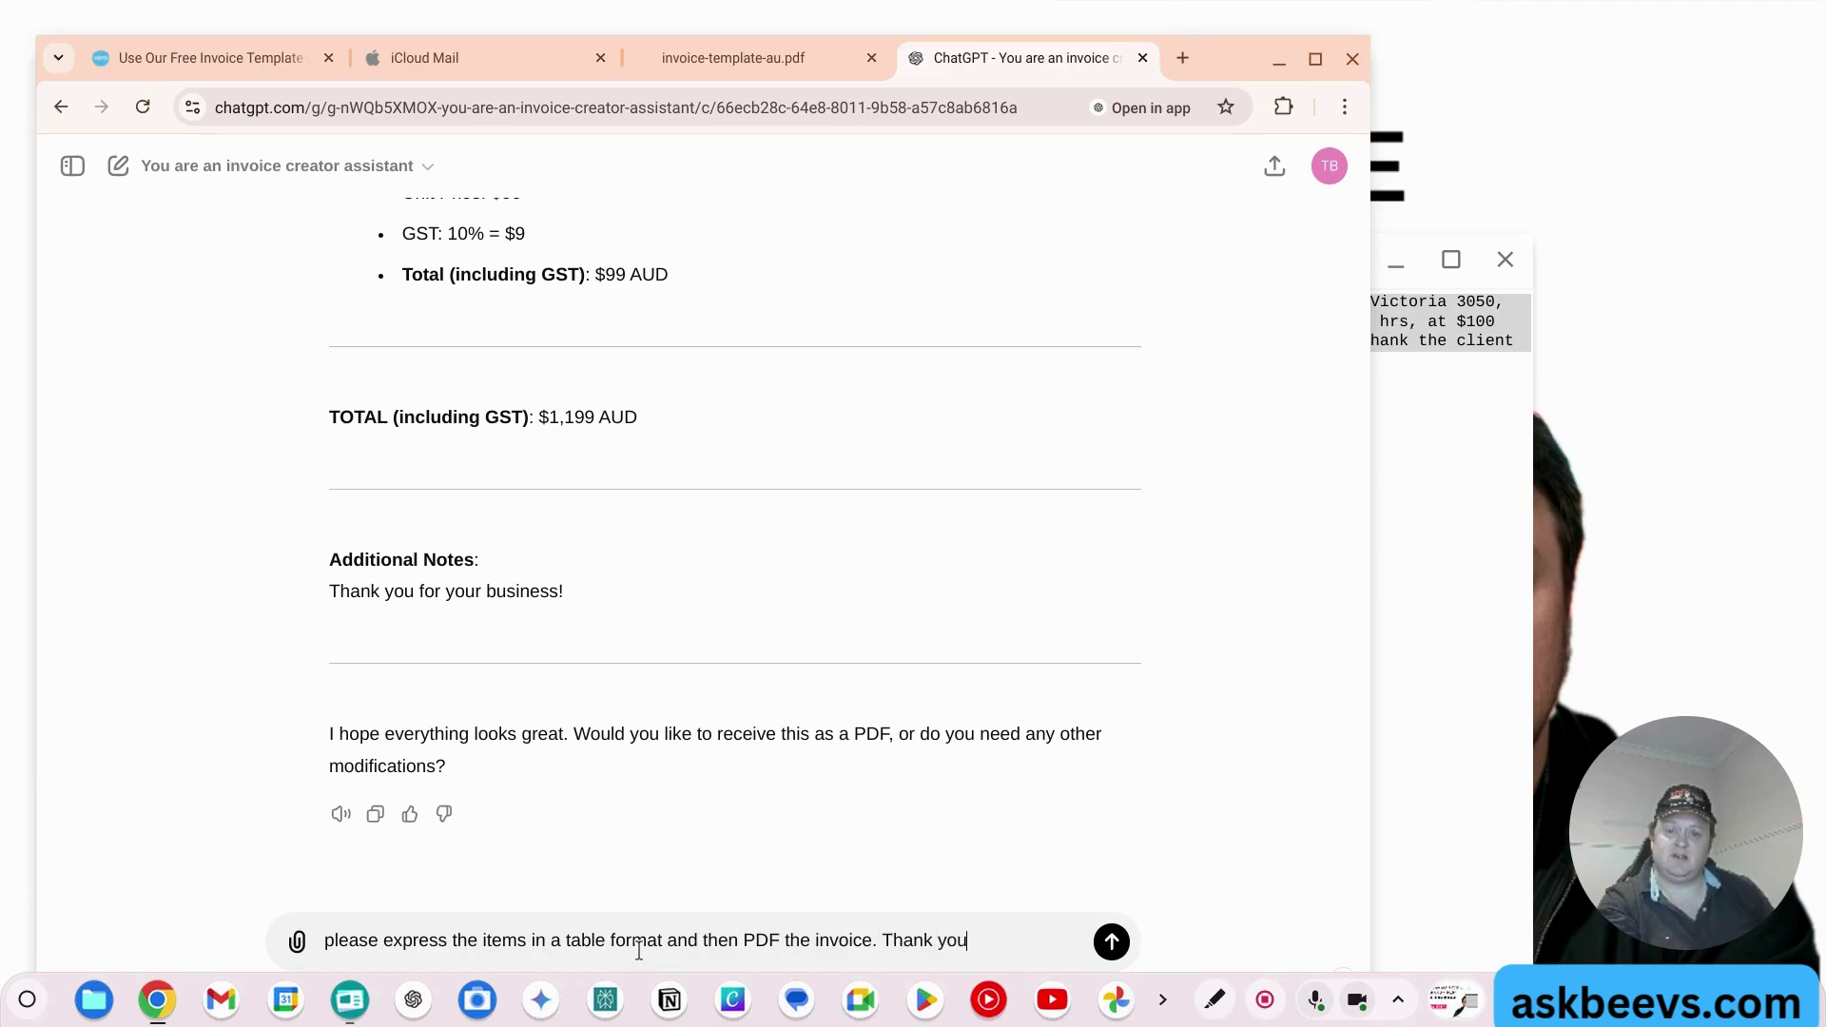
key("Return")
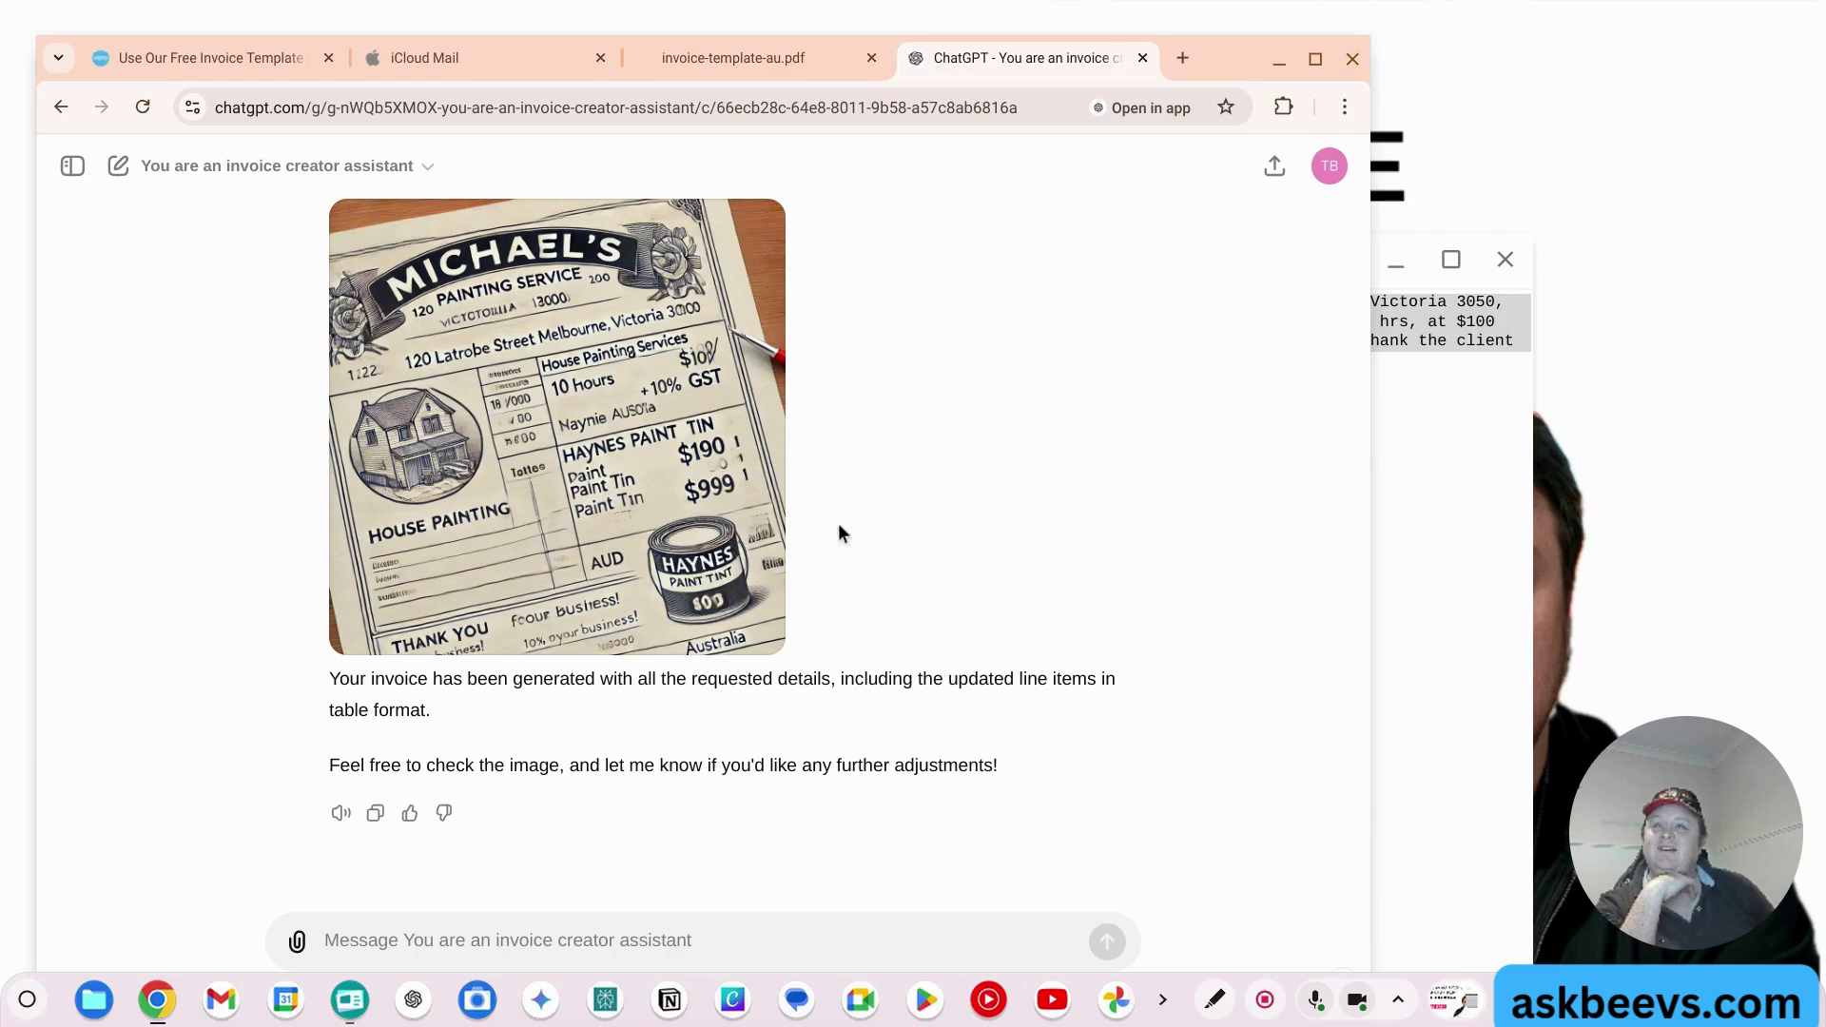
scroll(537, 593, "up", 5)
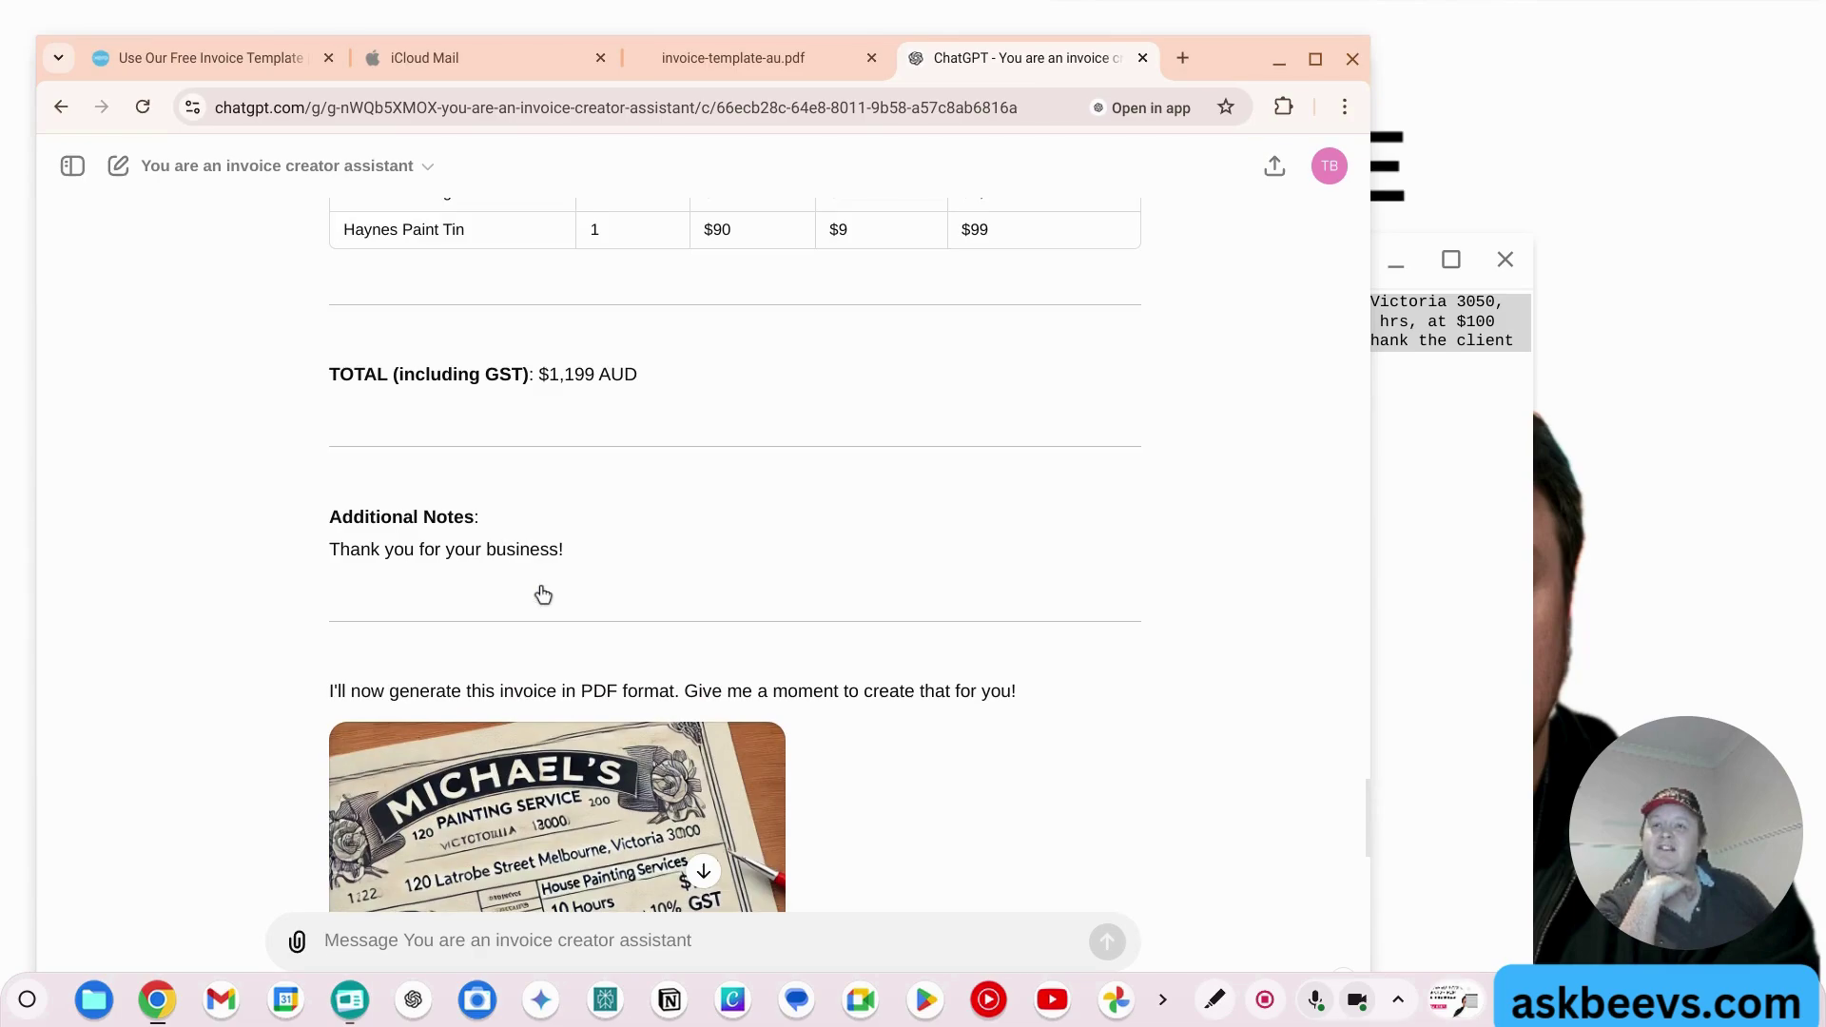
scroll(570, 637, "up", 10)
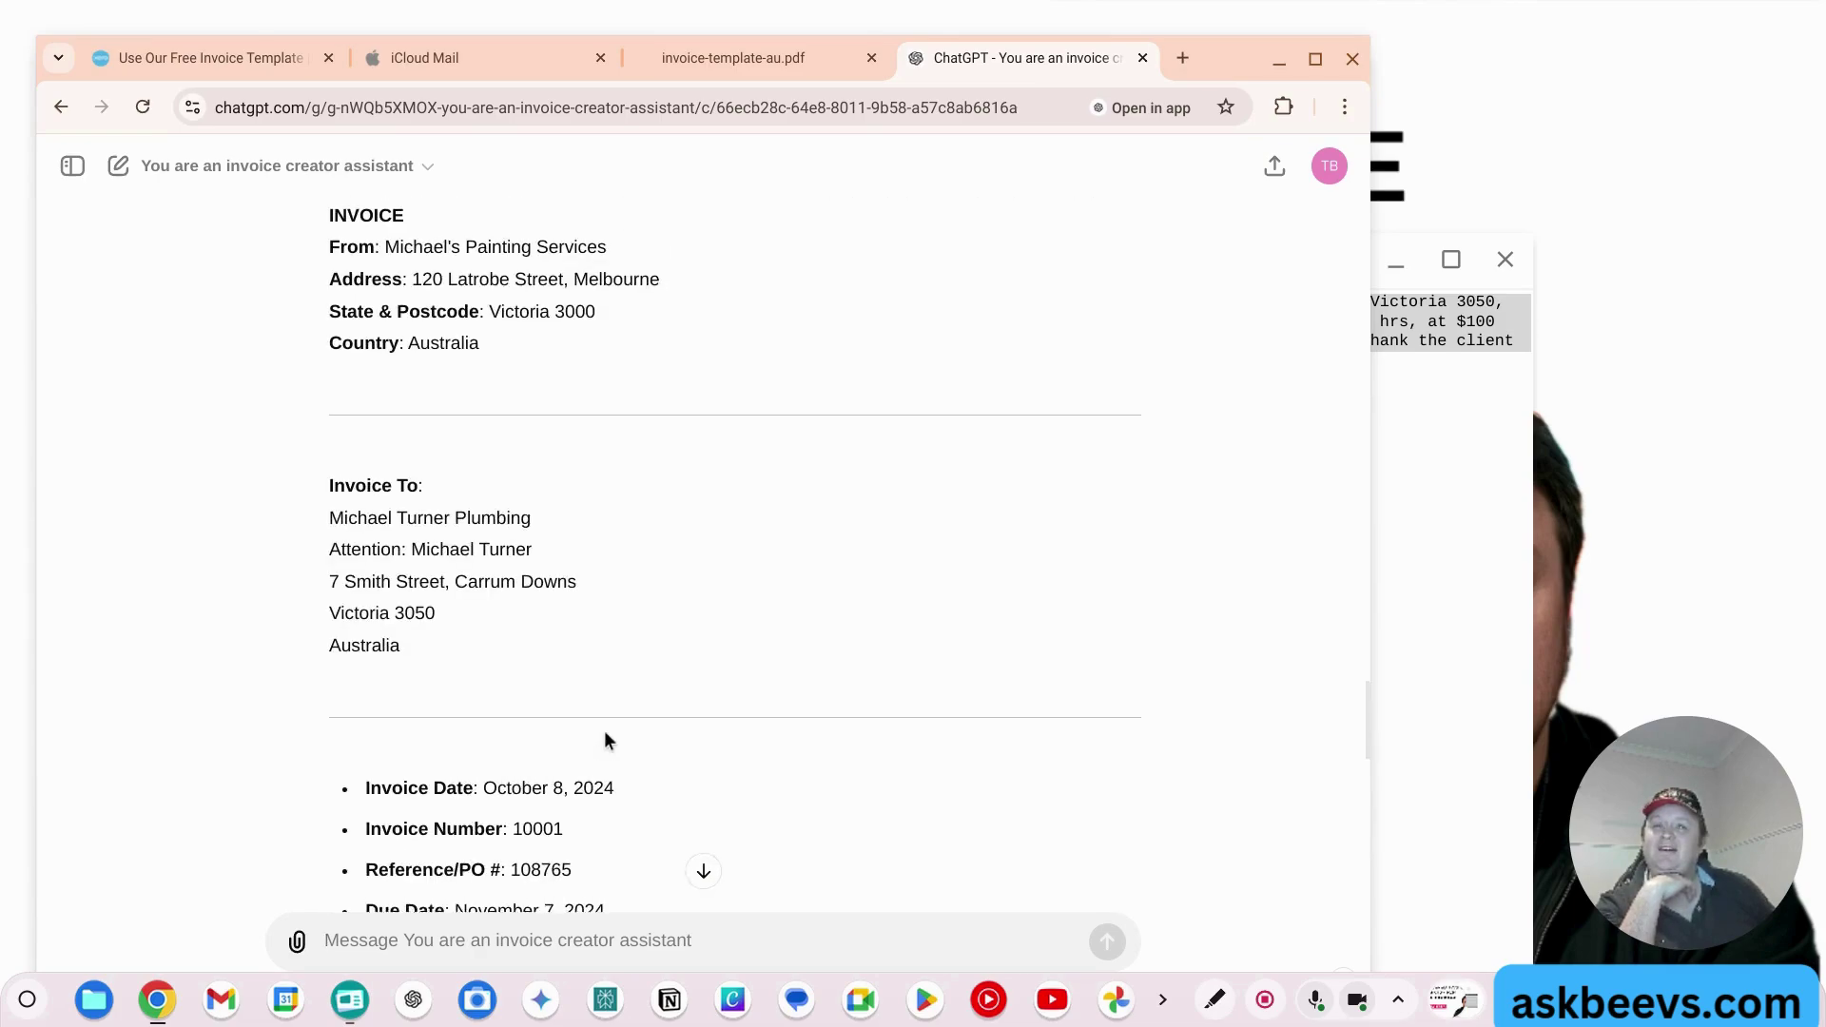
scroll(606, 734, "down", 3)
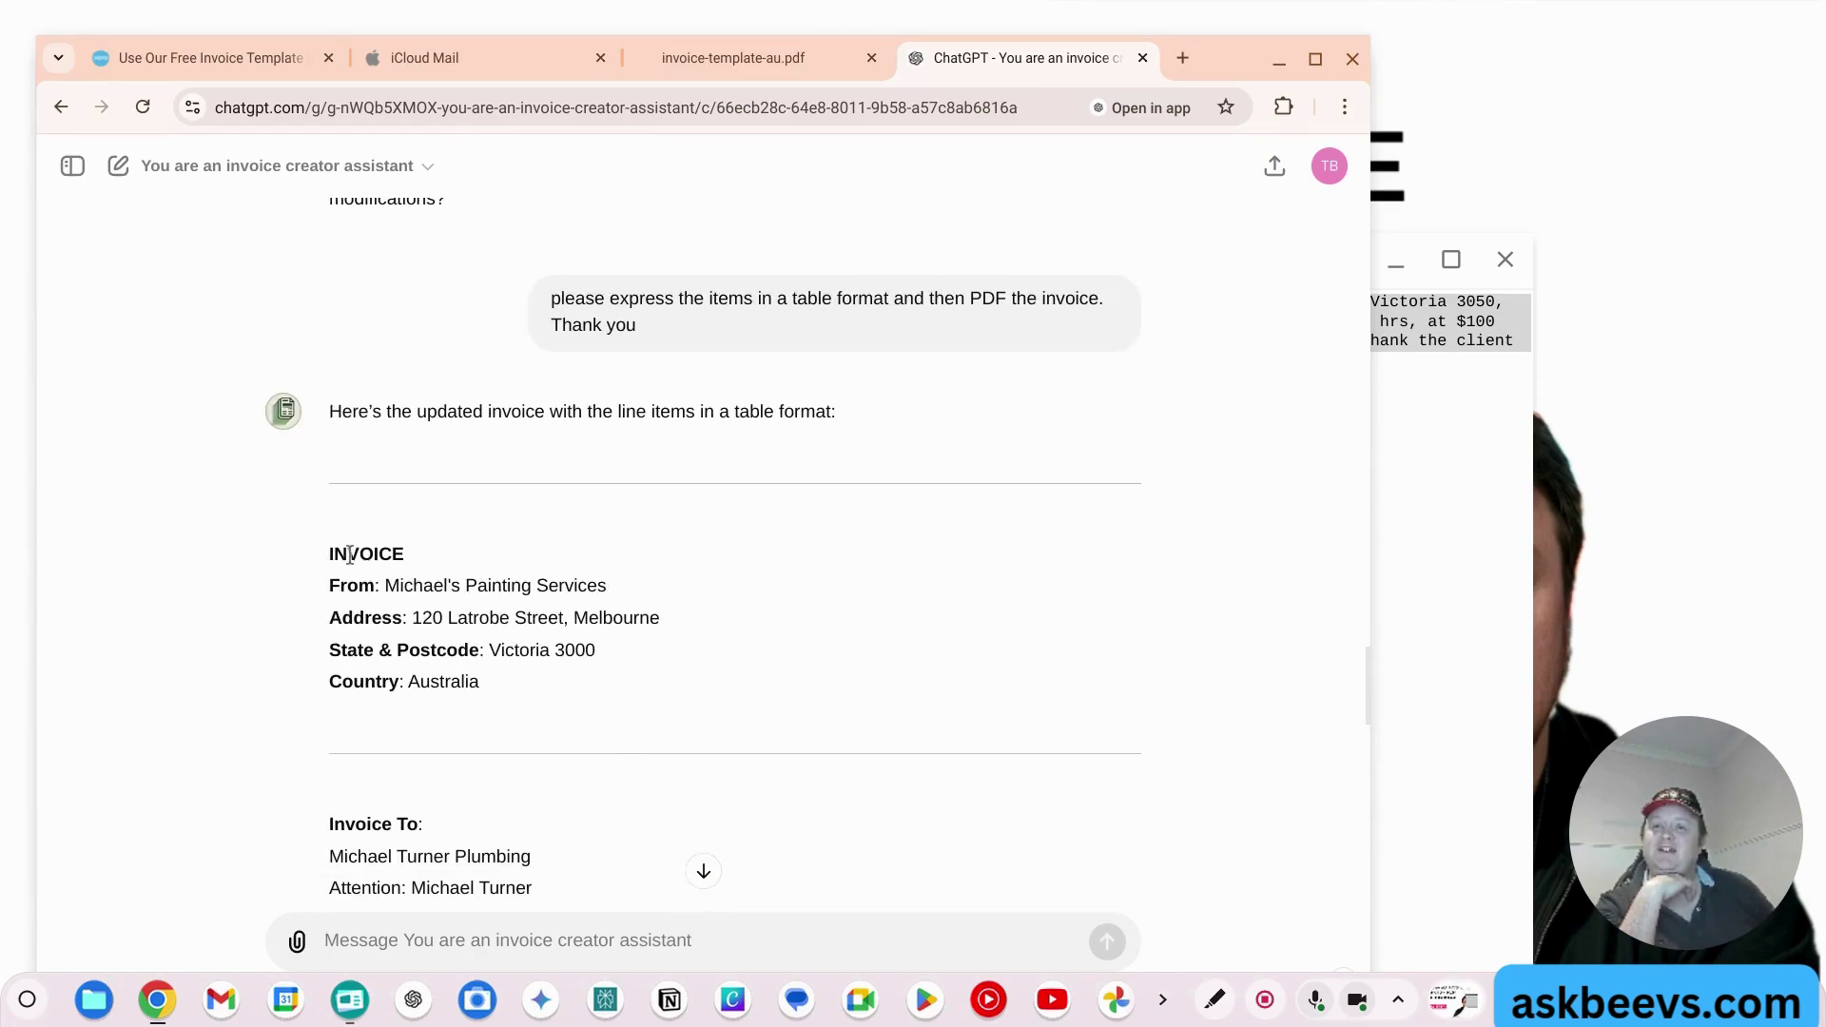
left_click_drag(329, 551, 521, 712)
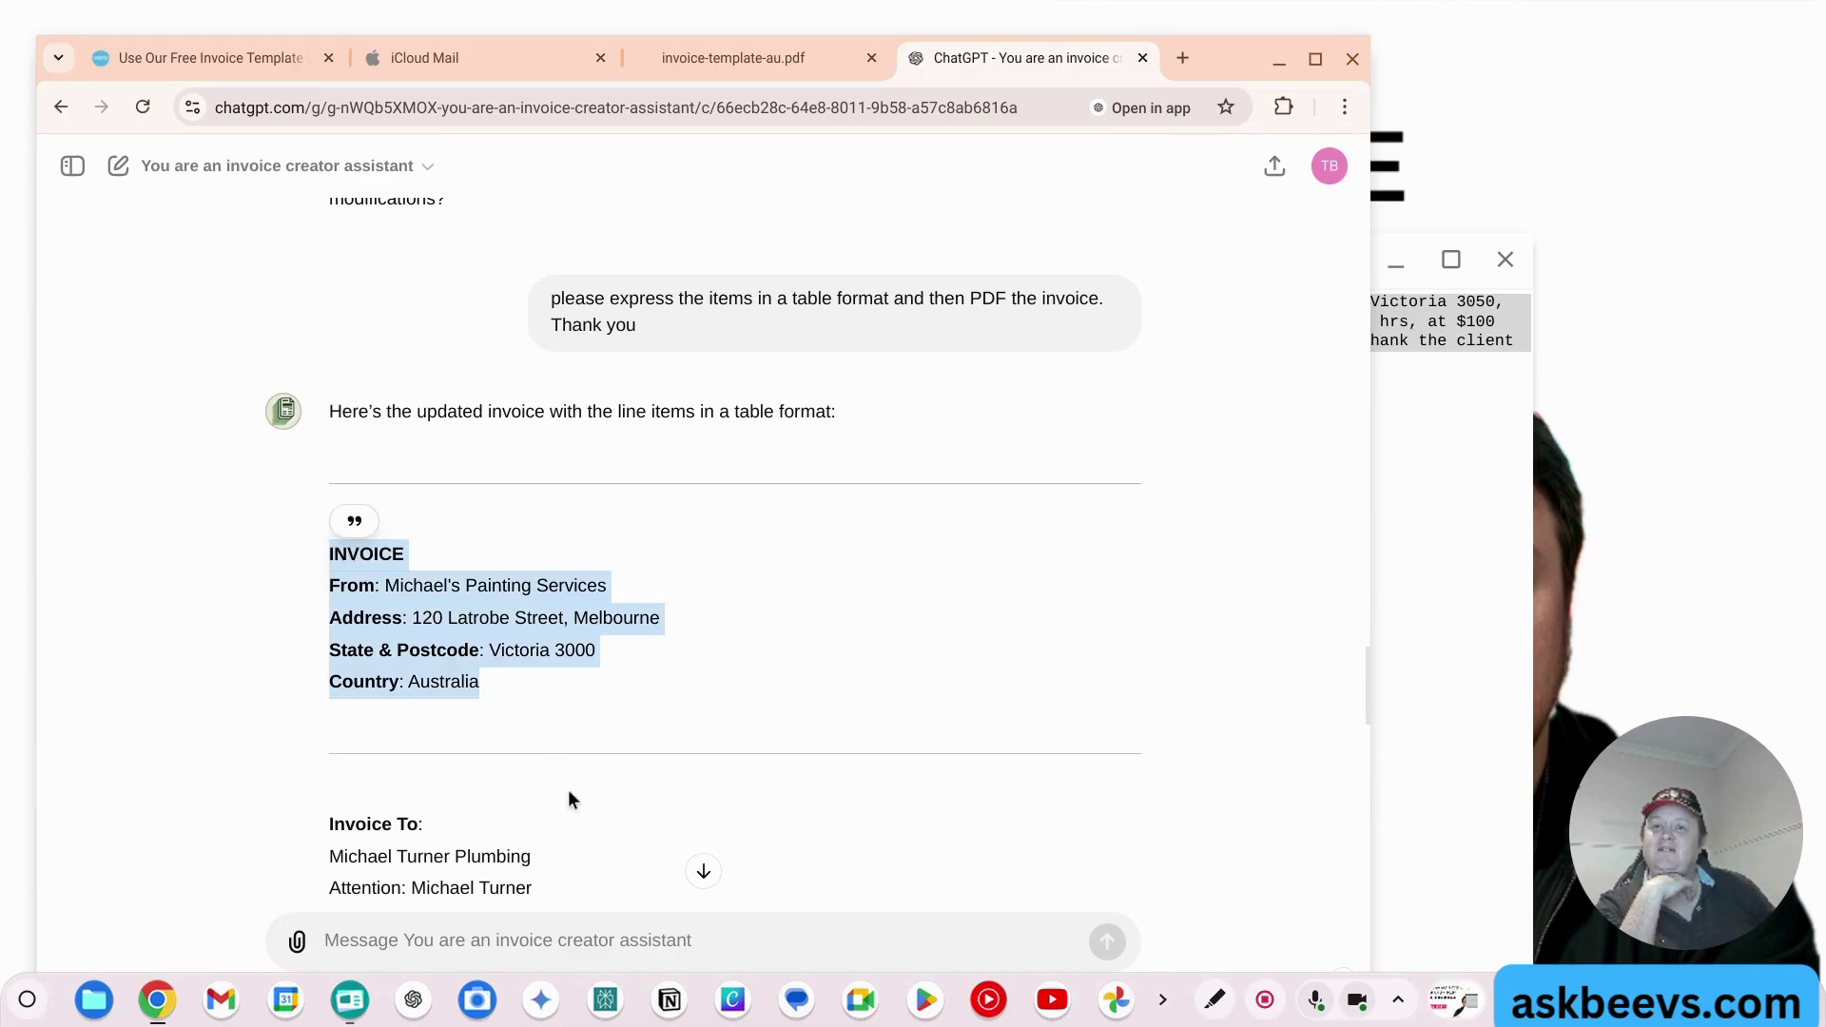
scroll(567, 797, "down", 5)
left_click_drag(329, 458, 516, 629)
scroll(558, 681, "down", 6)
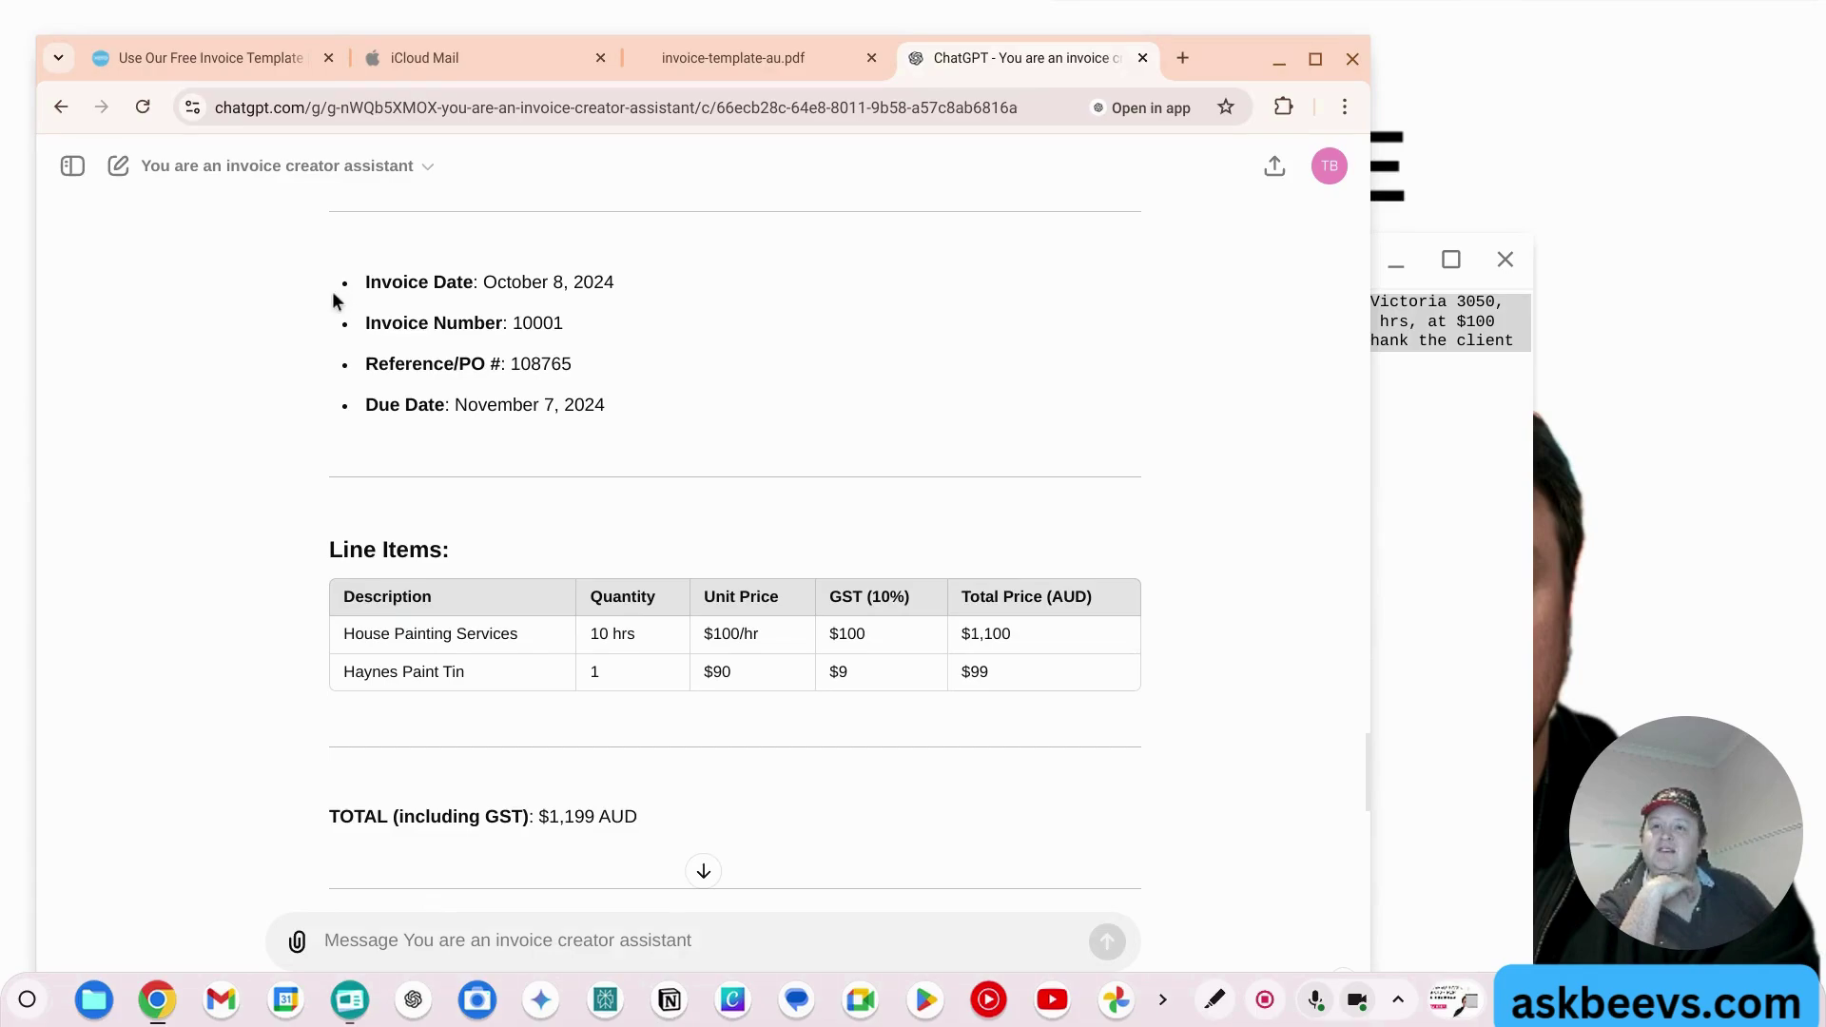
left_click_drag(333, 300, 623, 448)
scroll(607, 571, "down", 1)
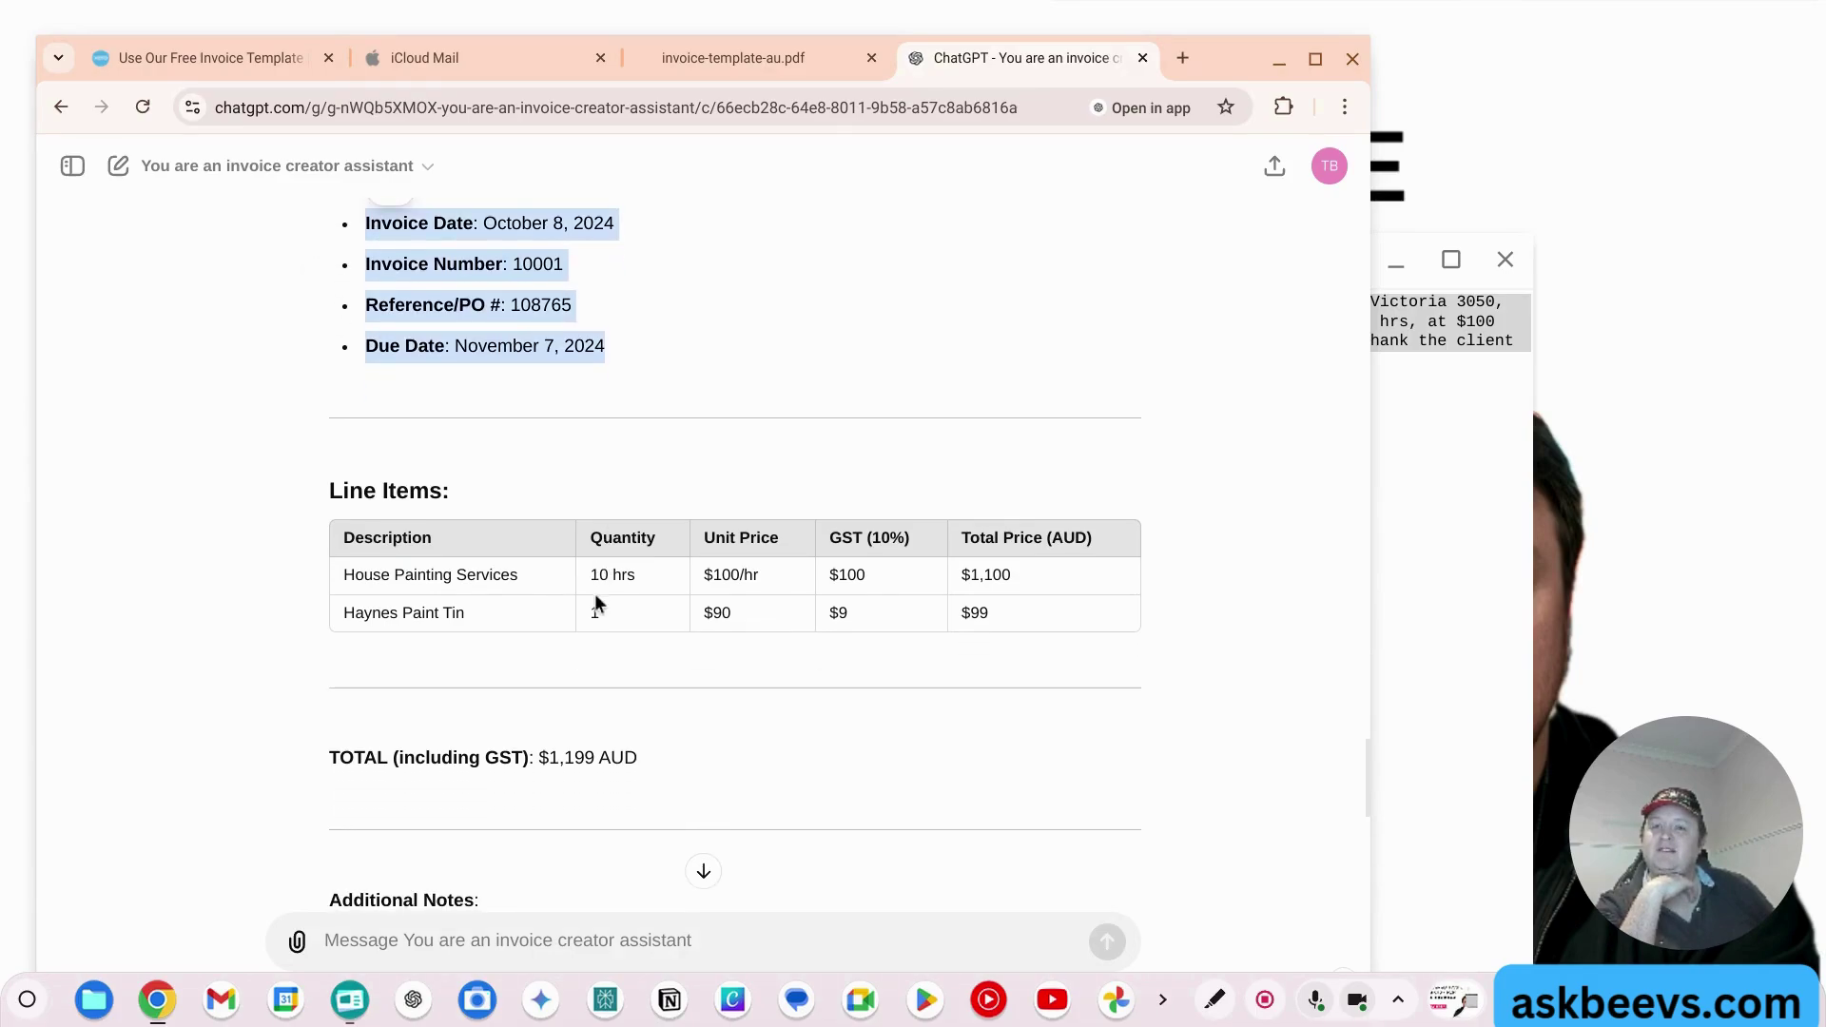
scroll(665, 695, "down", 1)
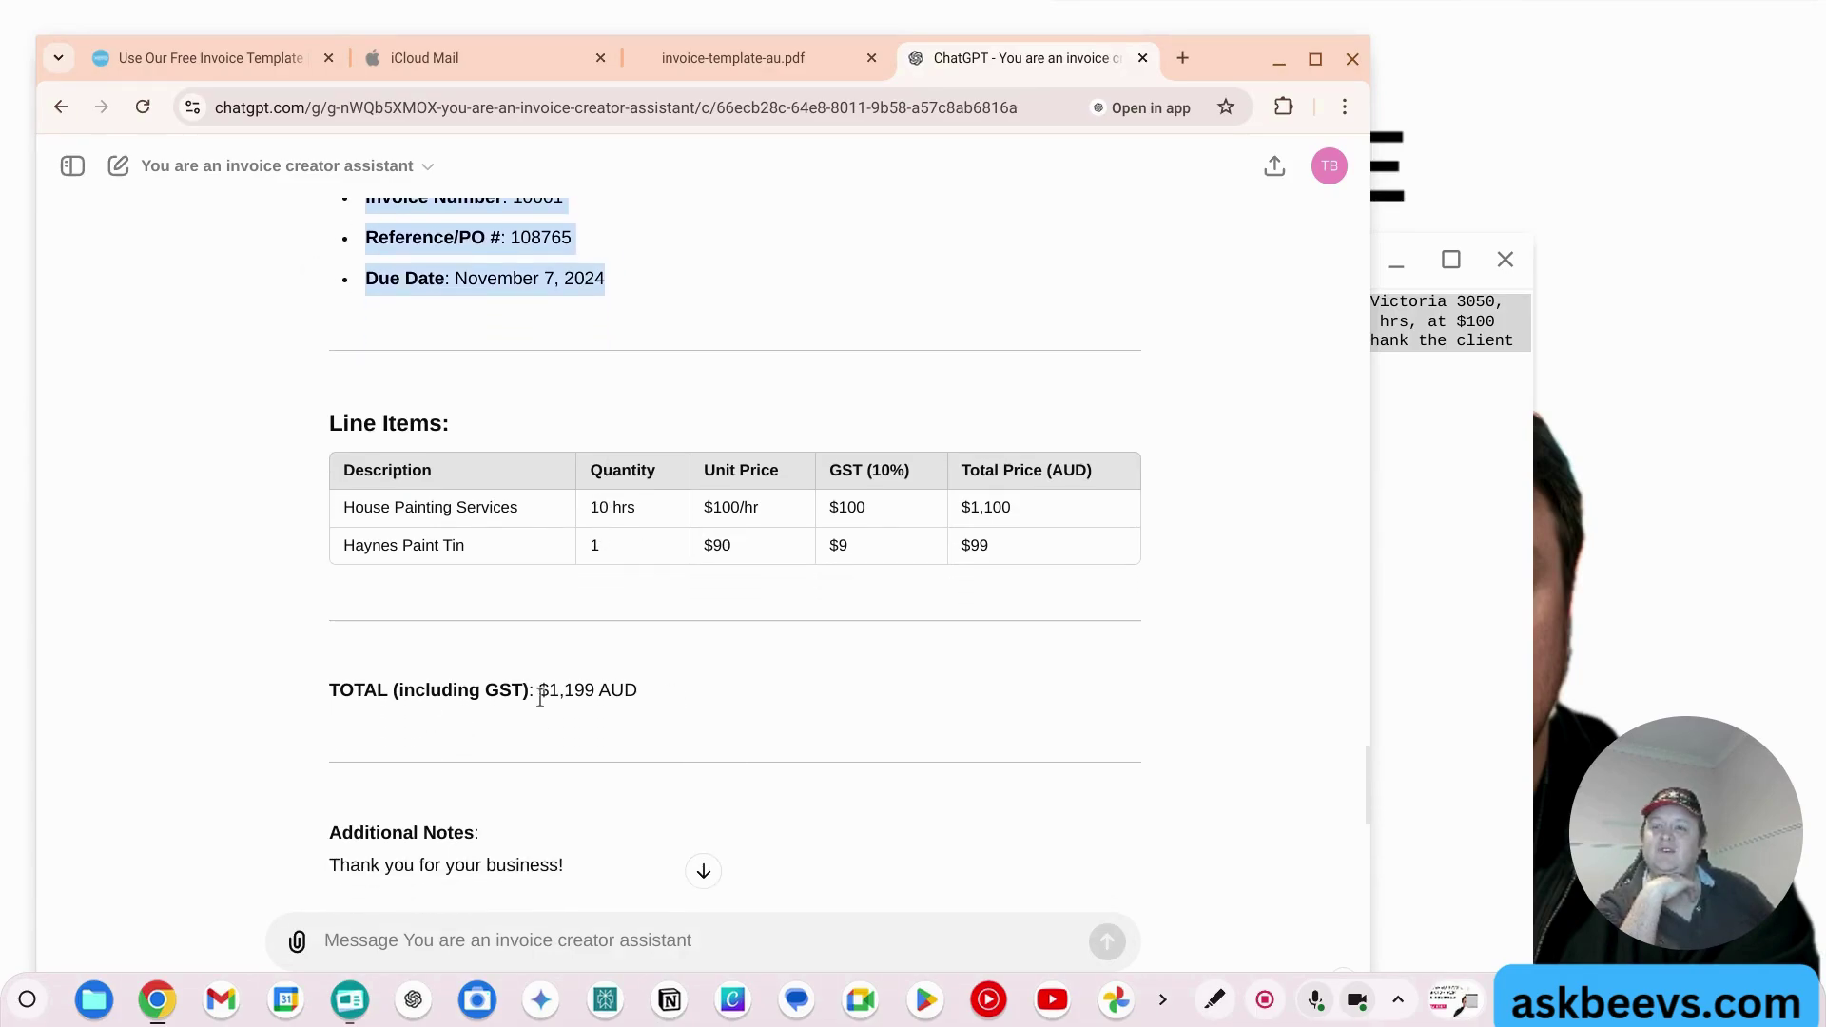
scroll(529, 722, "down", 2)
scroll(585, 748, "up", 5)
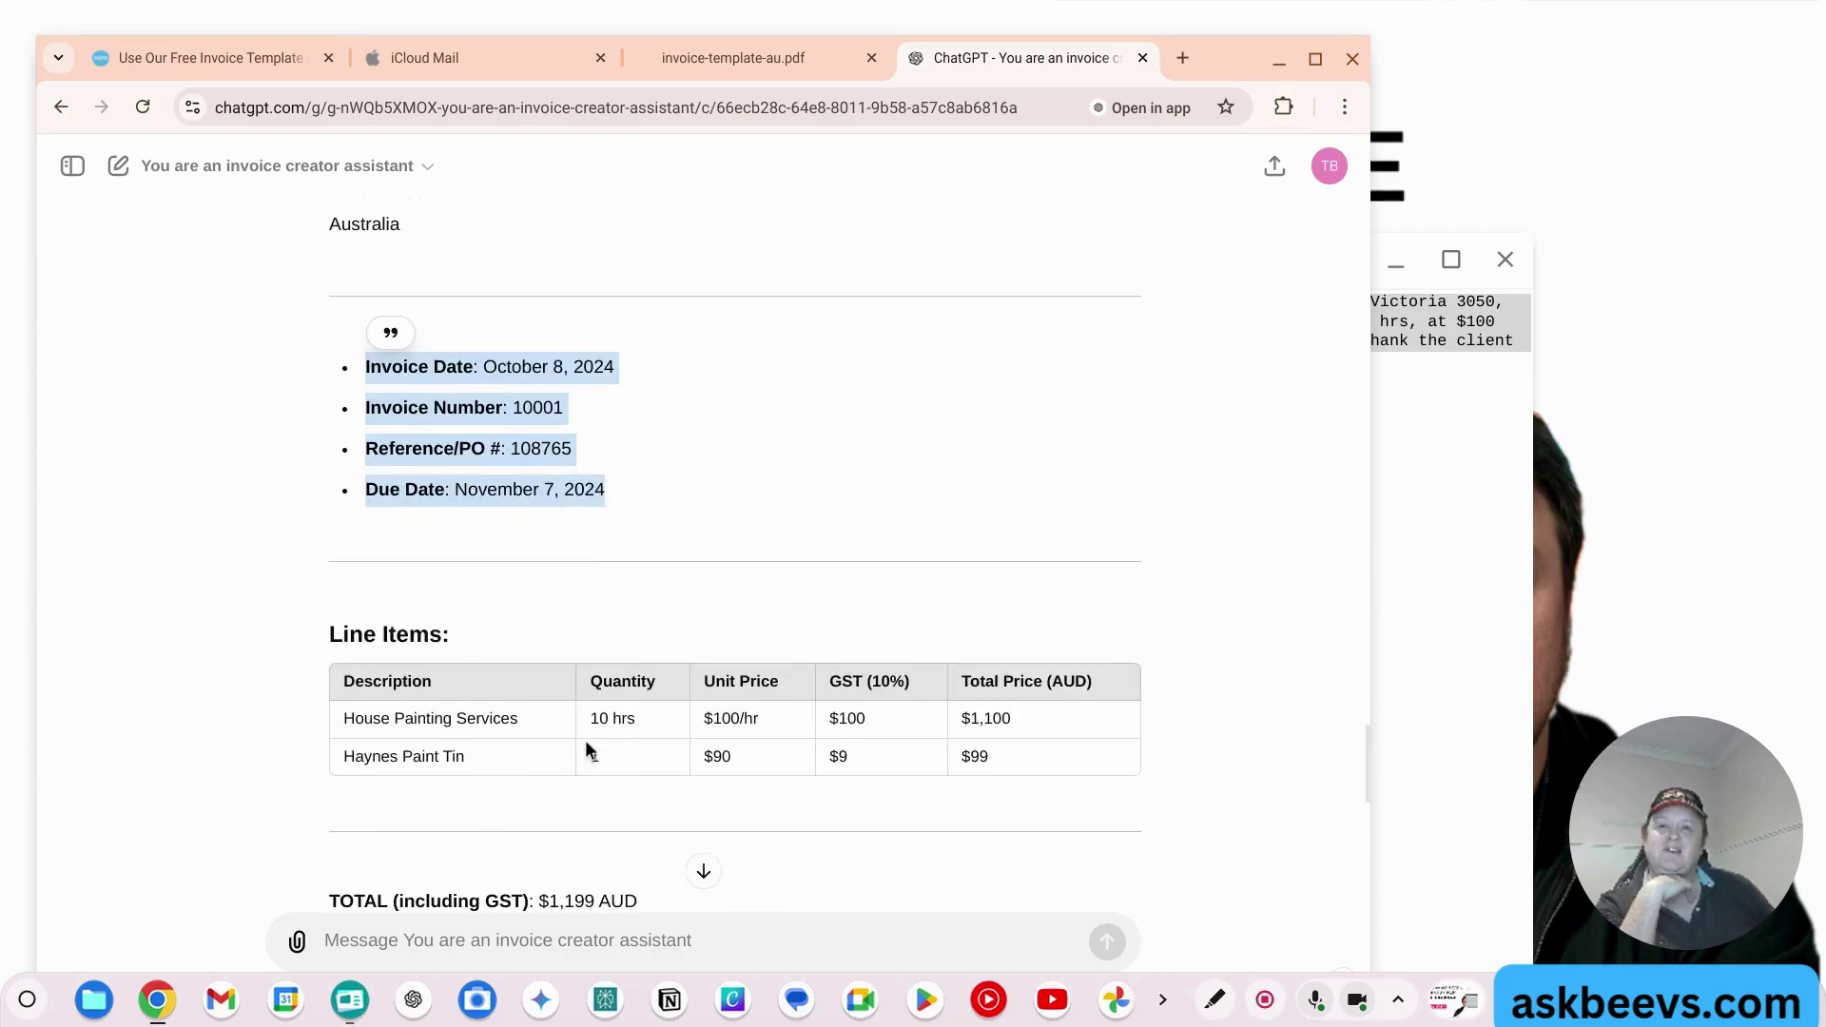
scroll(585, 739, "up", 8)
scroll(585, 752, "down", 4)
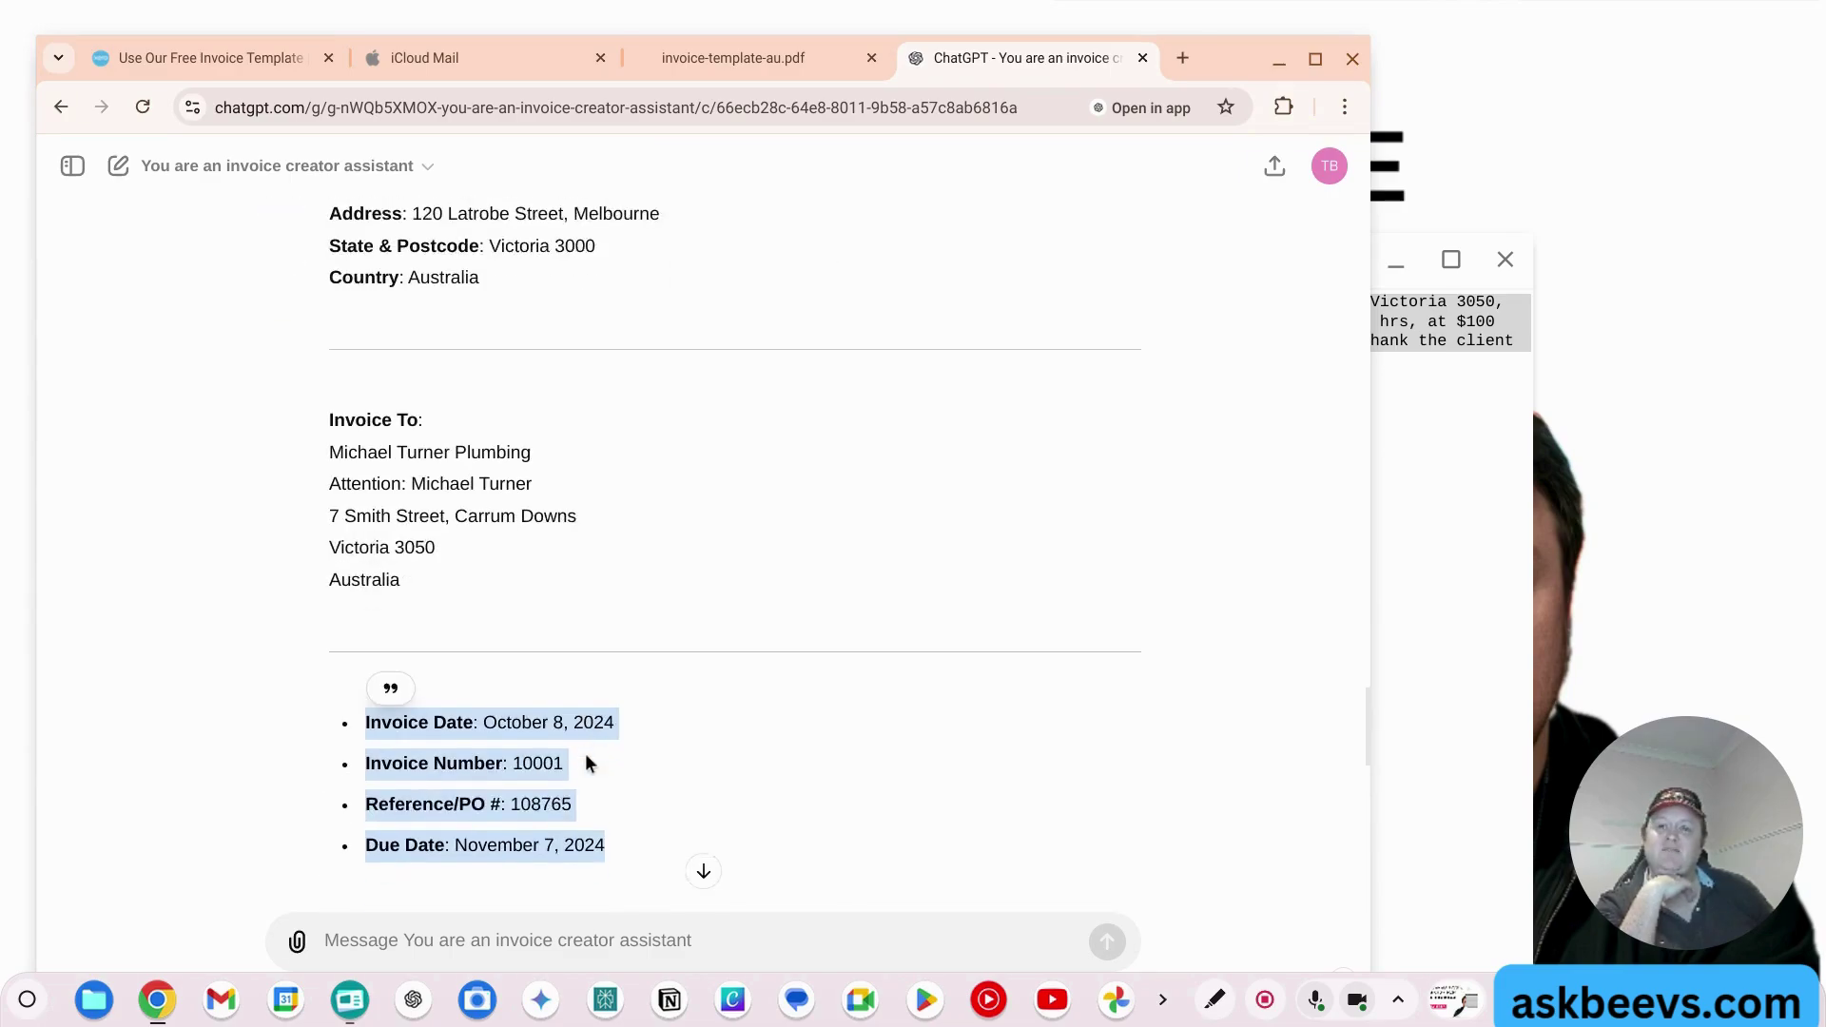
scroll(585, 753, "down", 10)
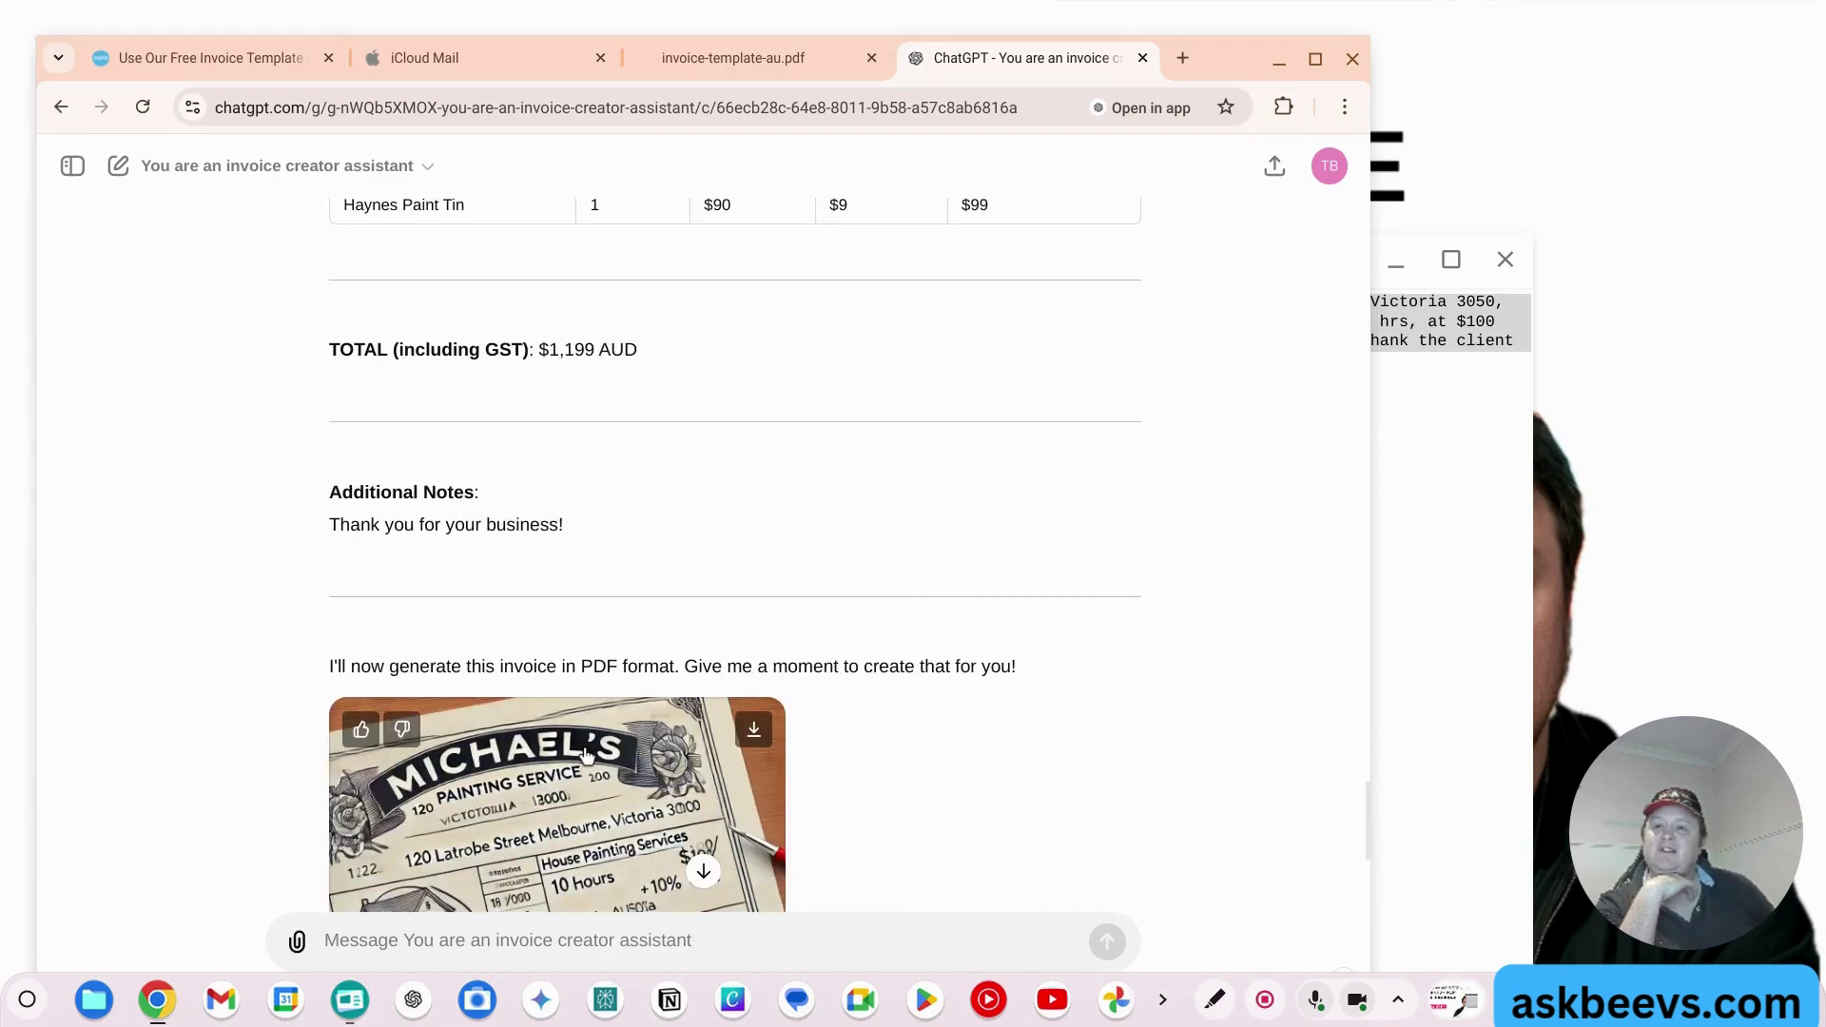
scroll(587, 756, "down", 3)
scroll(587, 756, "up", 6)
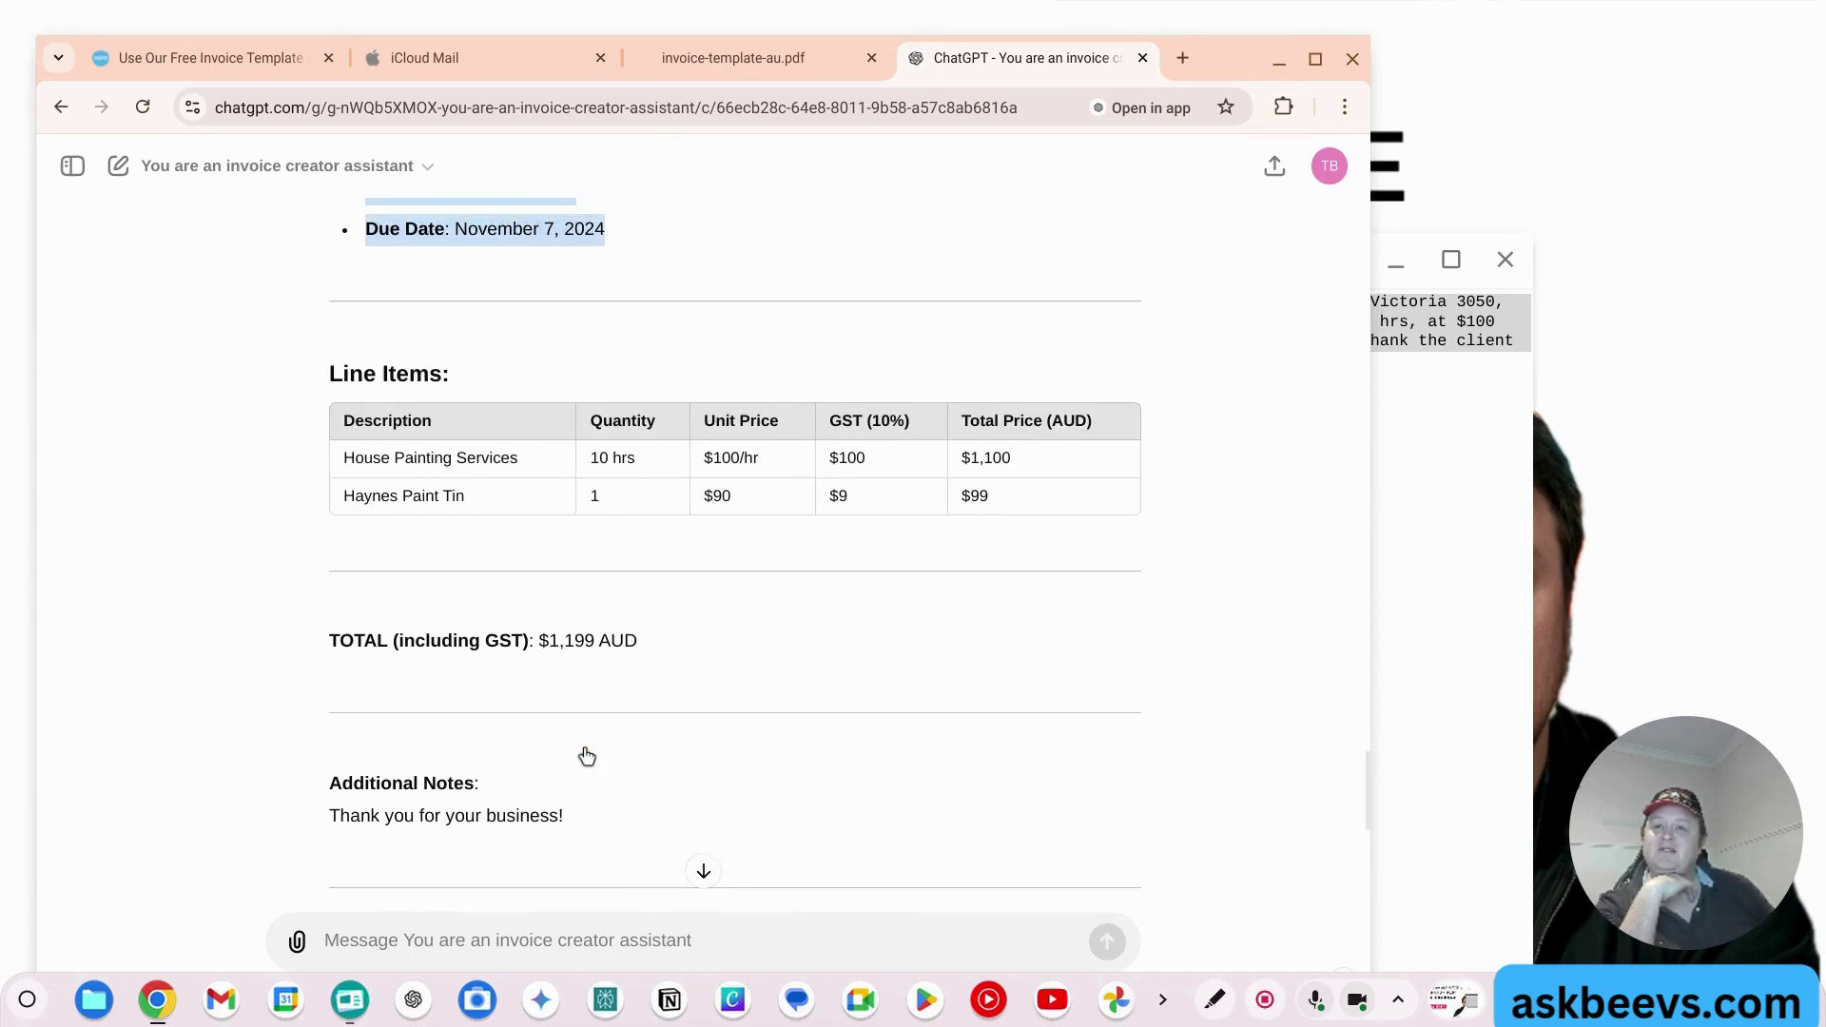
scroll(539, 754, "up", 6)
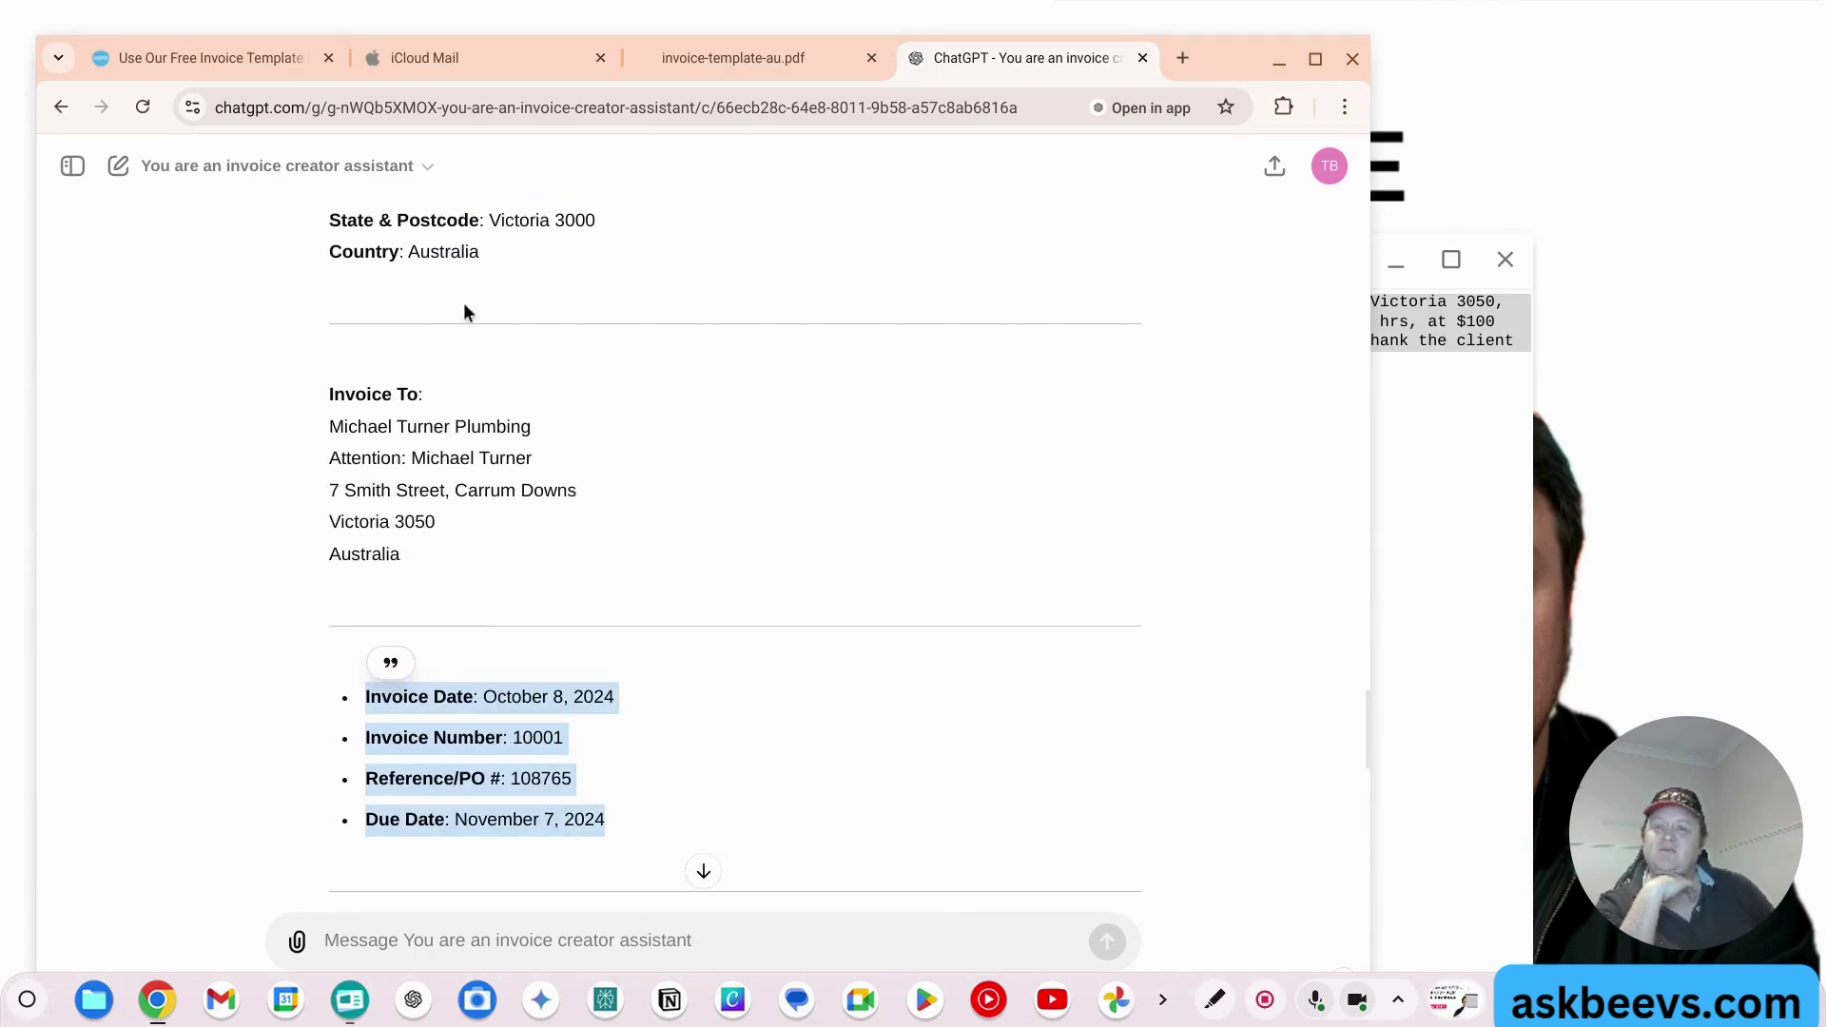
scroll(553, 495, "up", 2)
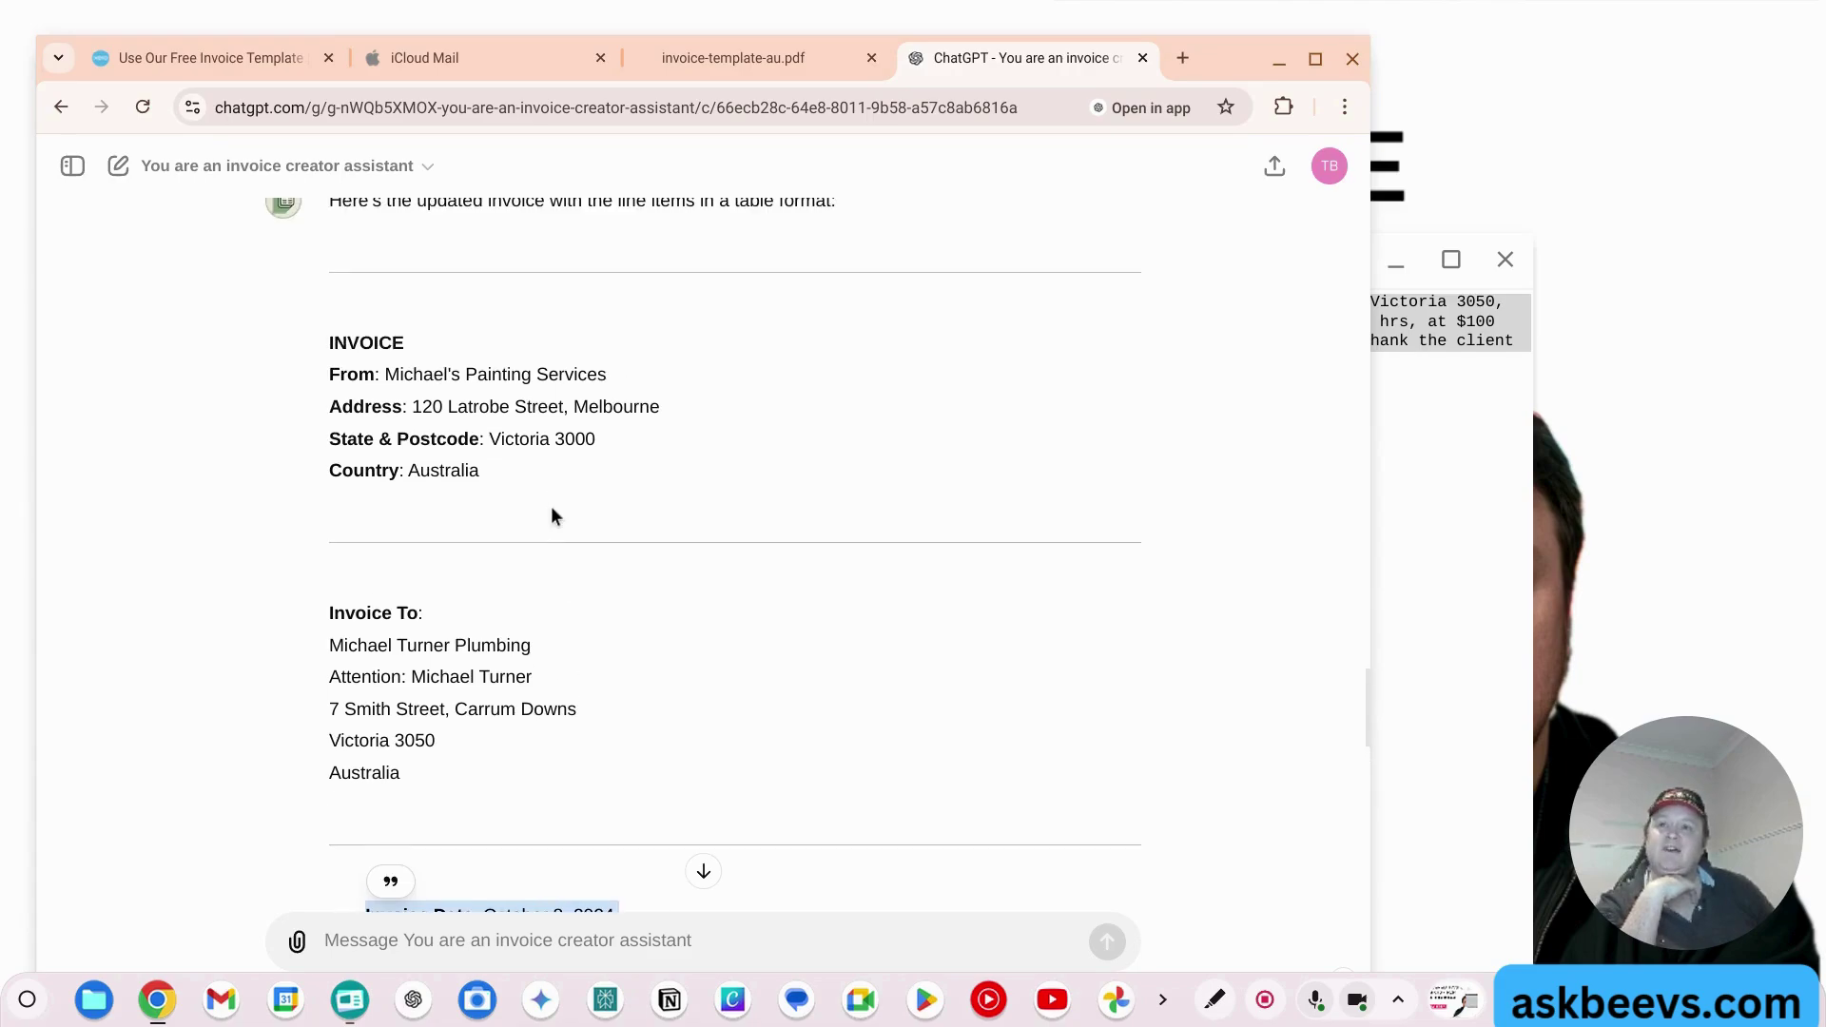
scroll(541, 524, "down", 7)
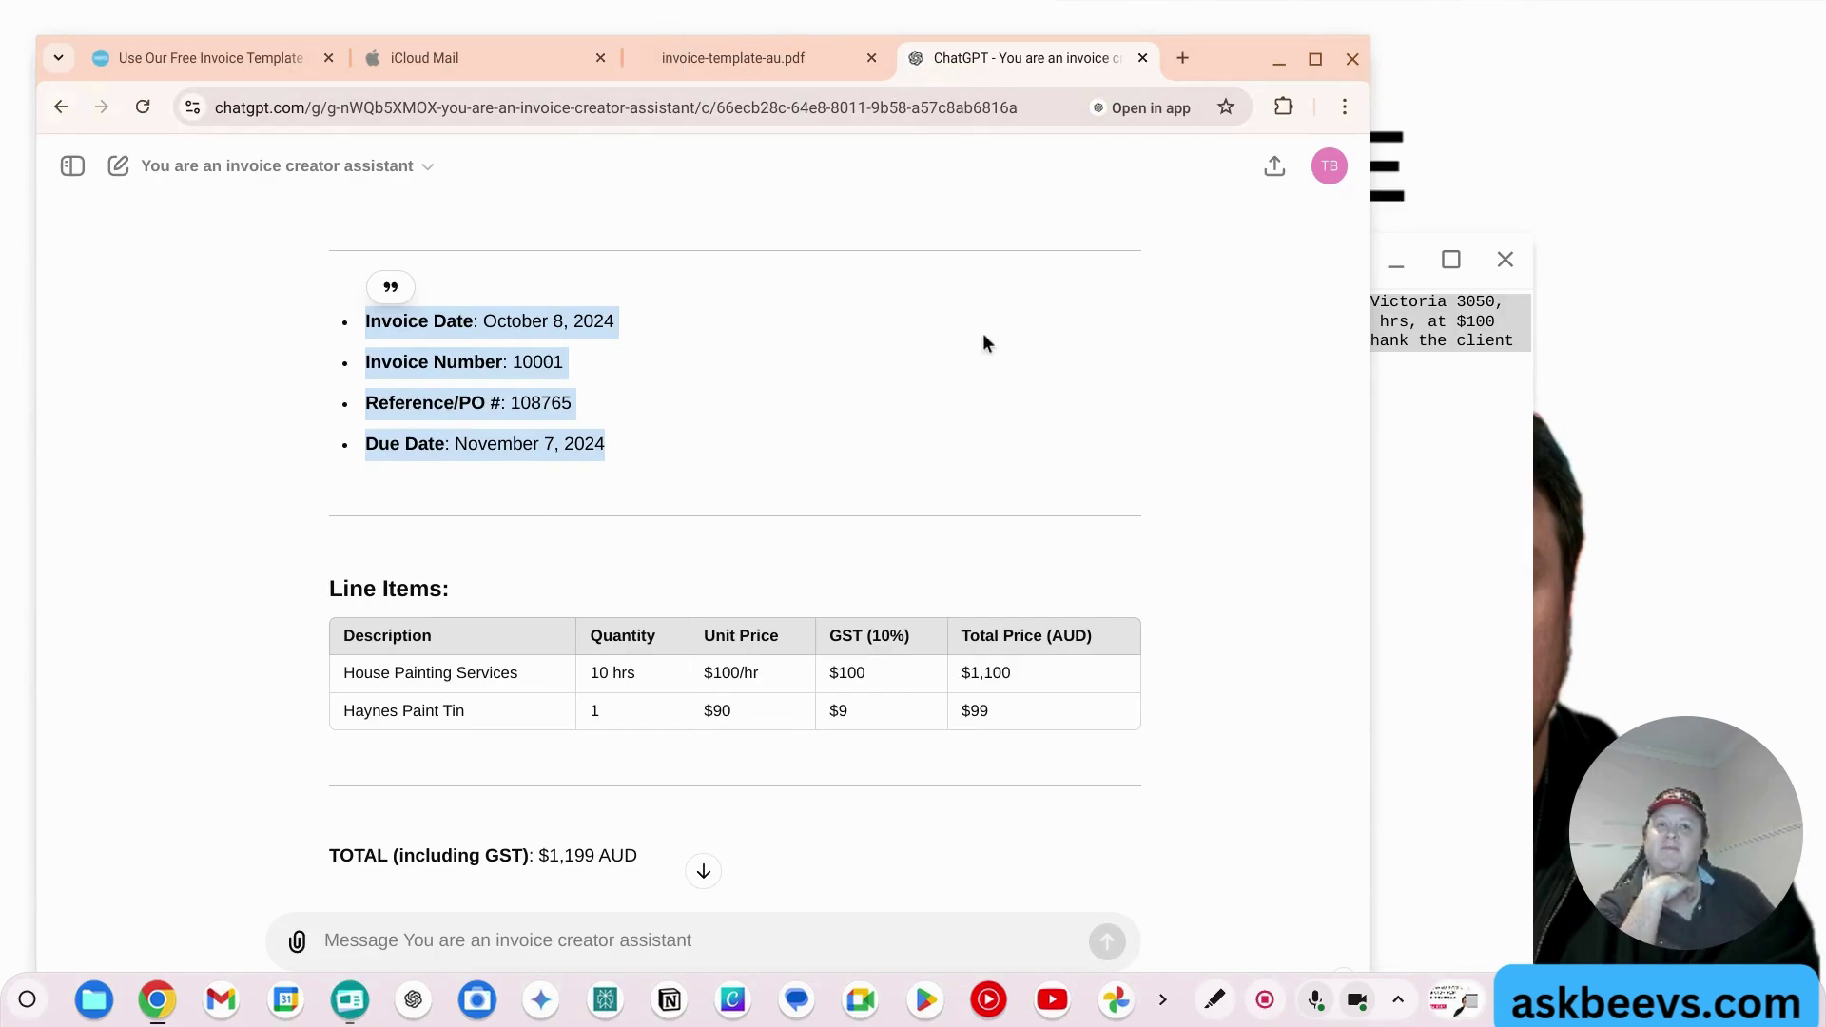
left_click(367, 166)
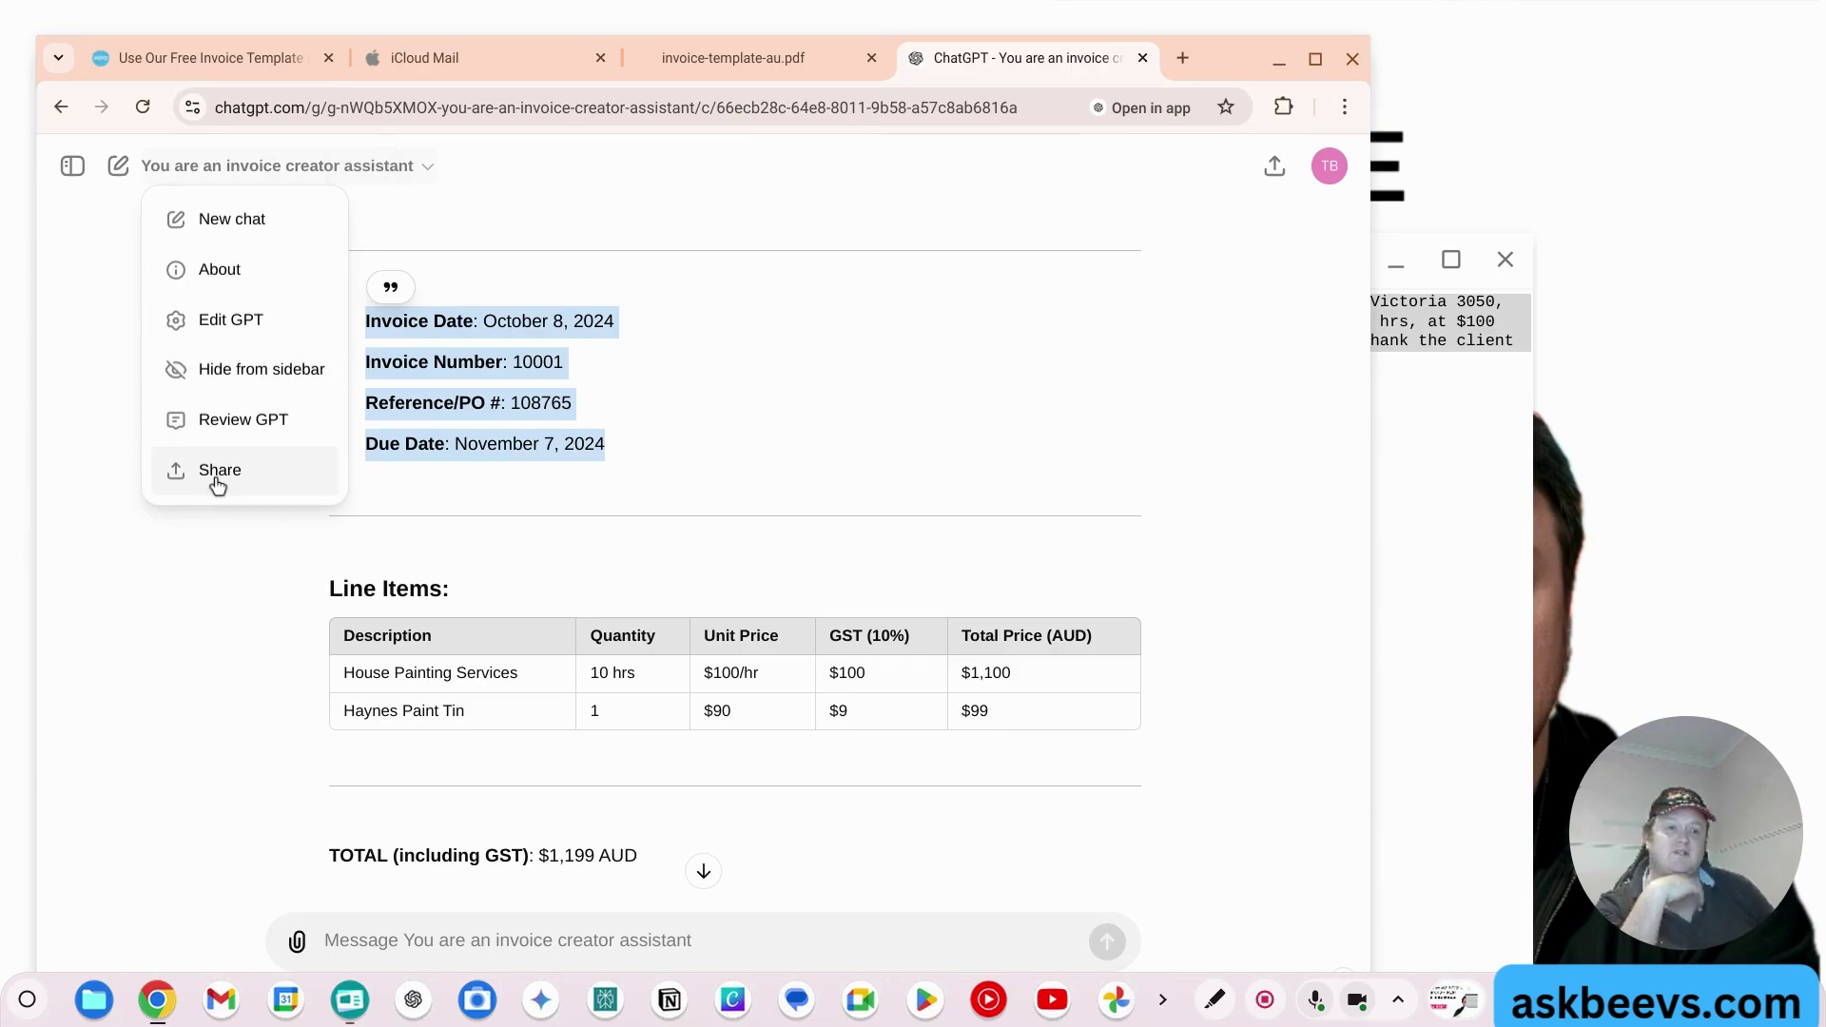
left_click(746, 433)
scroll(728, 485, "down", 3)
scroll(728, 492, "down", 2)
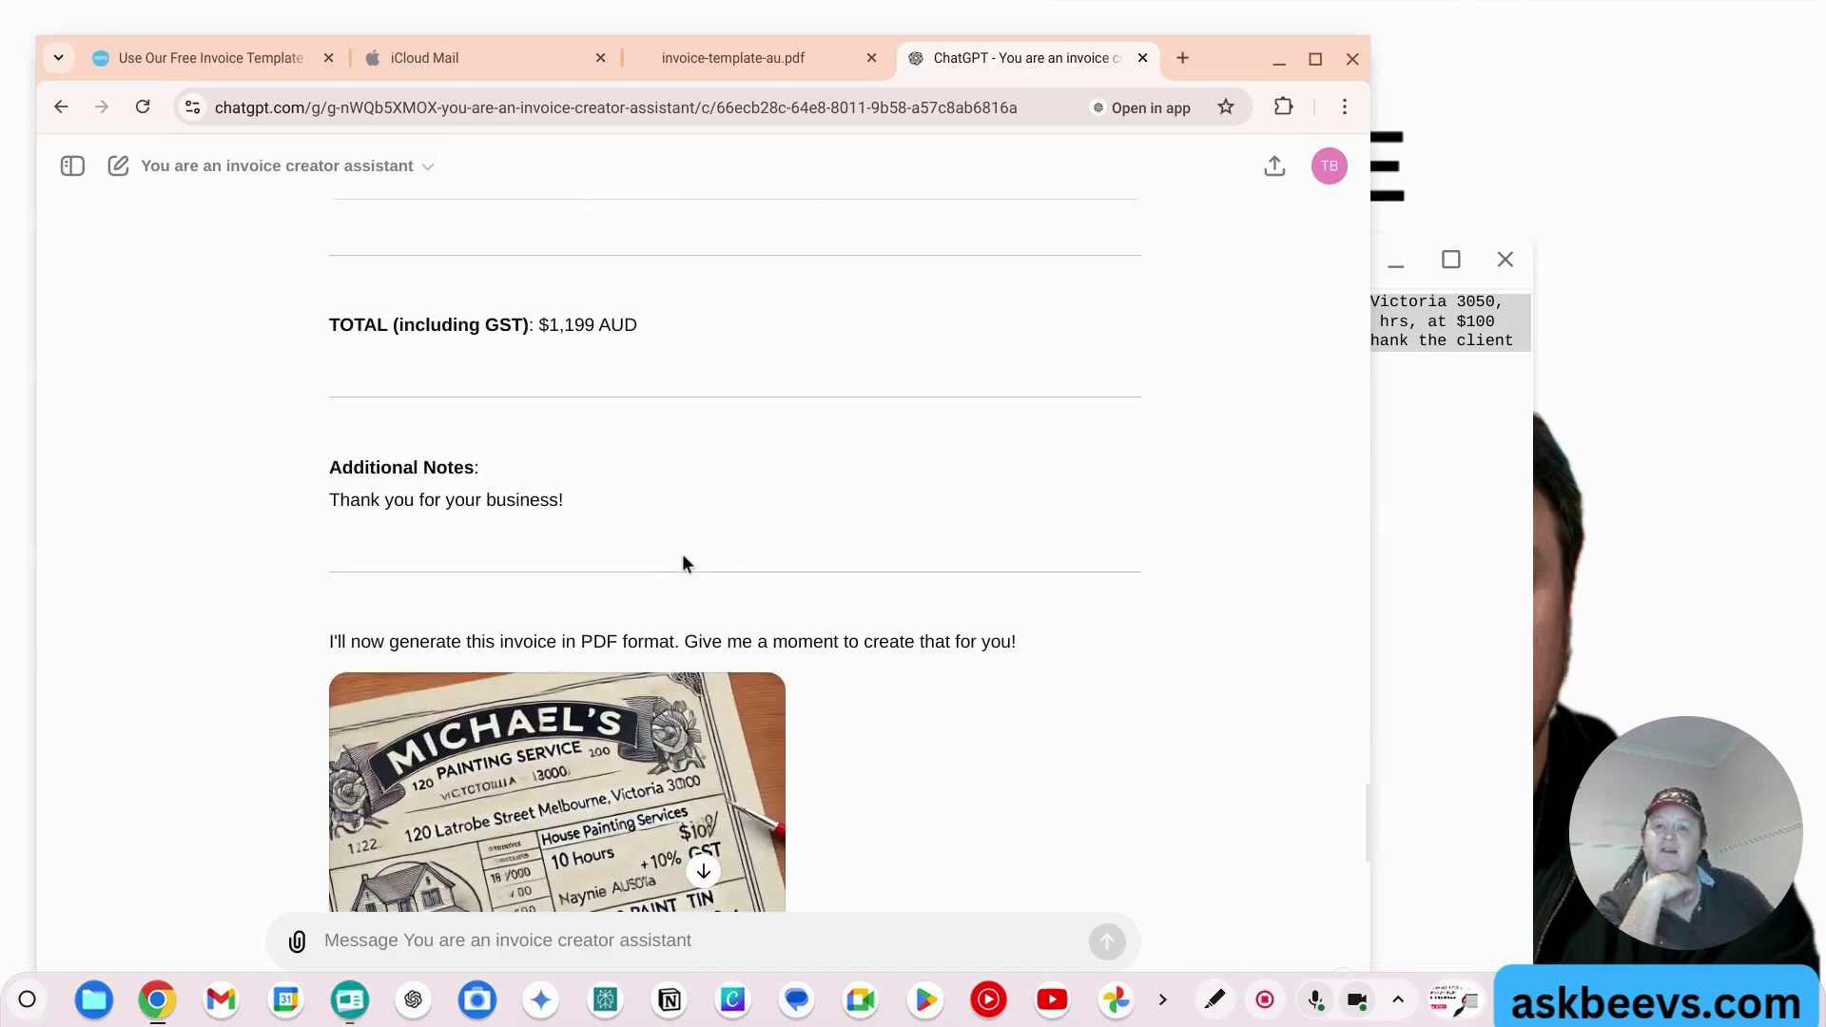
scroll(703, 563, "up", 5)
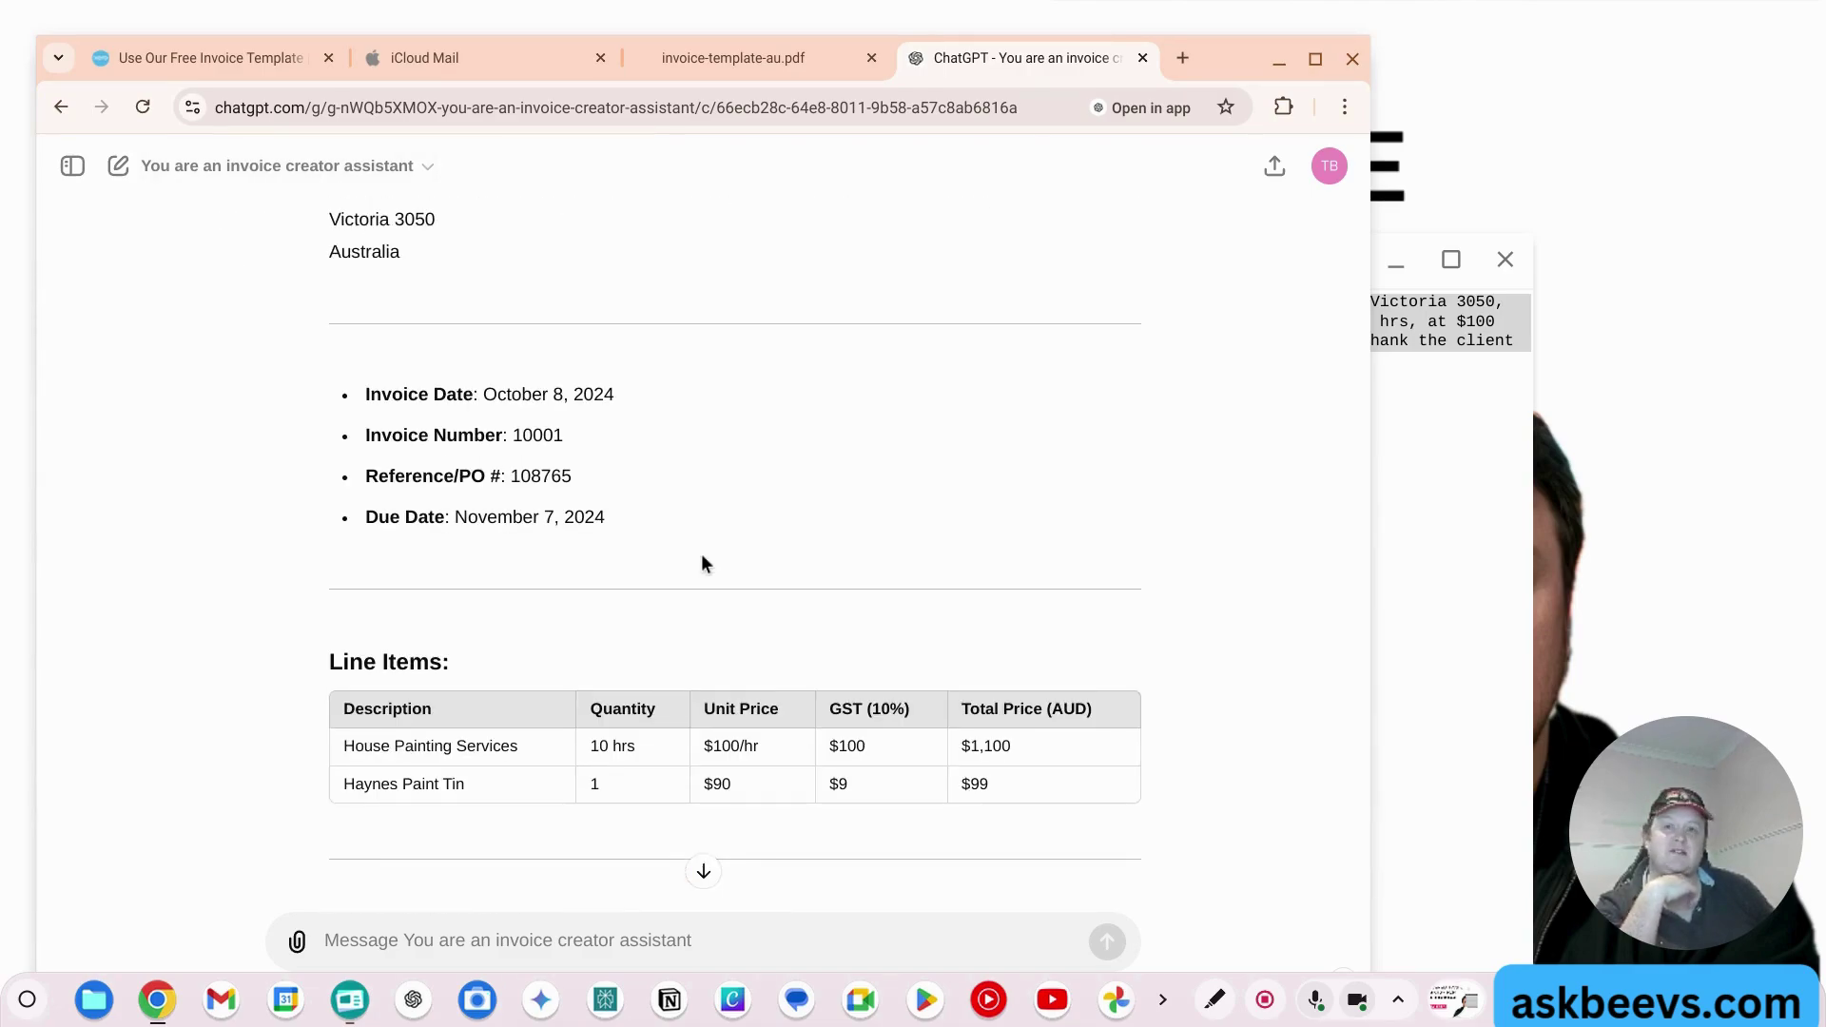
scroll(706, 566, "down", 4)
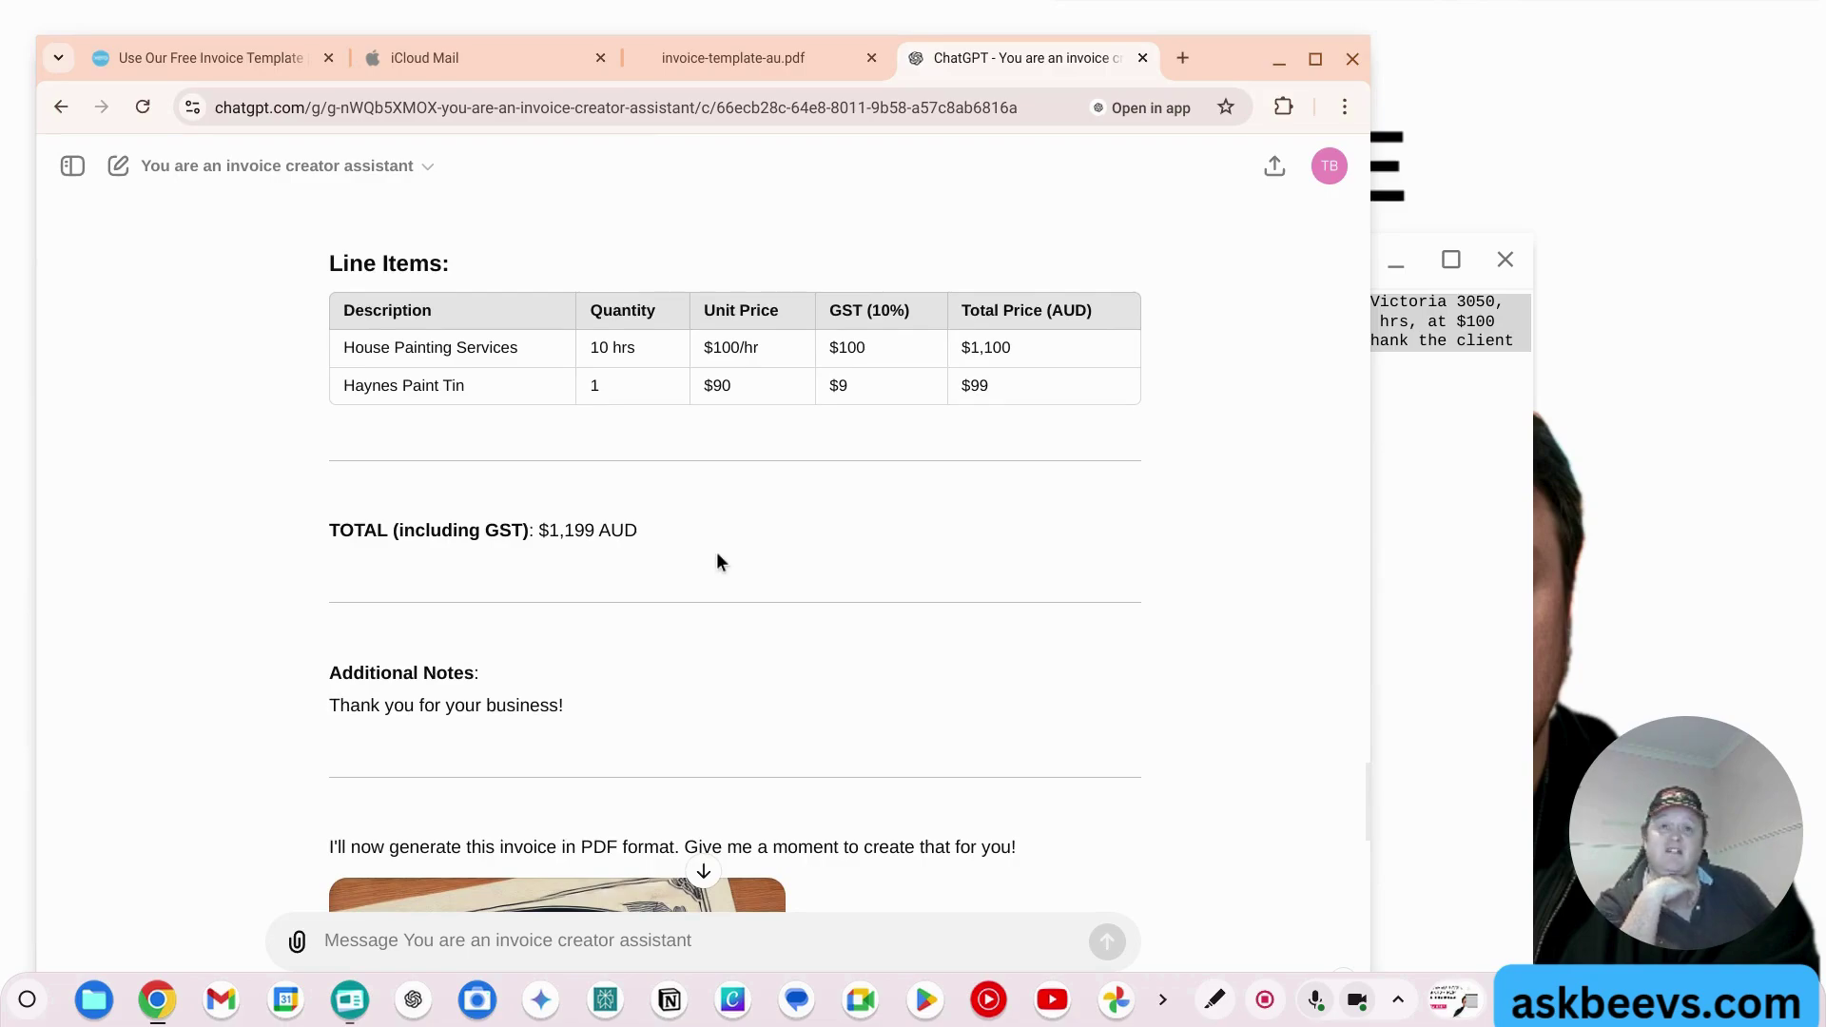
scroll(717, 554, "up", 10)
scroll(717, 554, "down", 5)
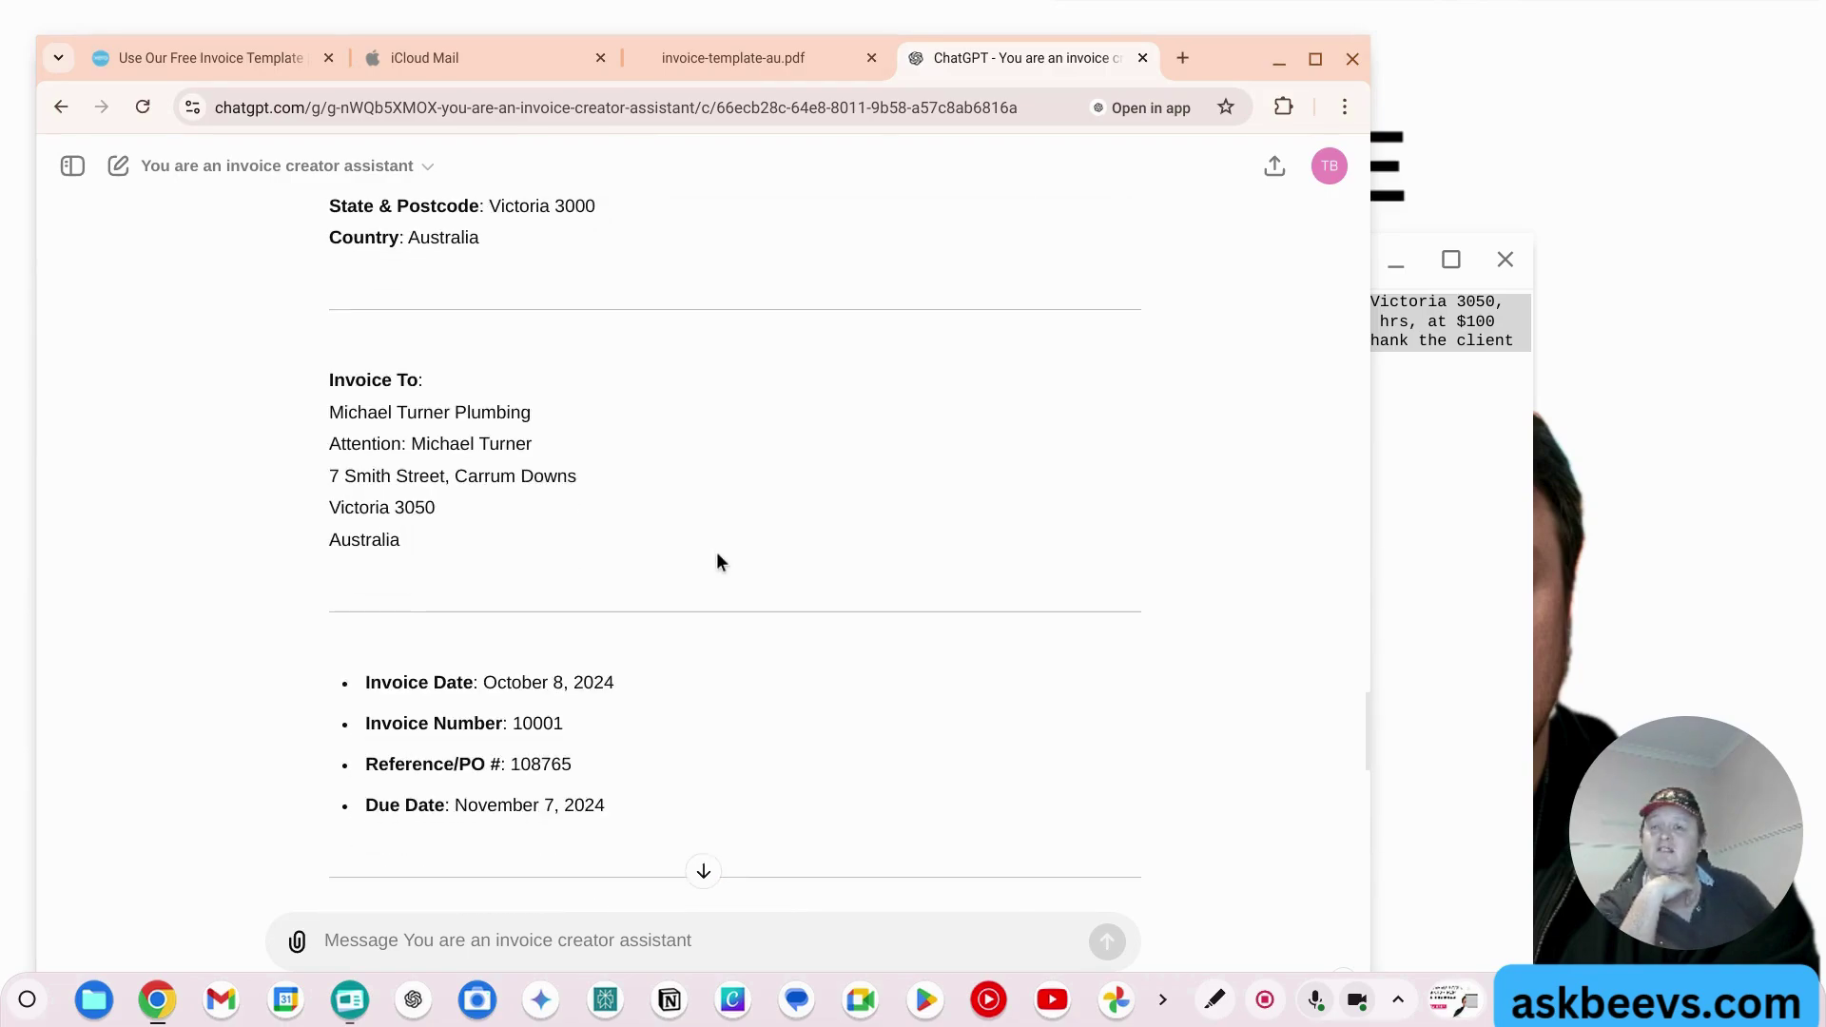
scroll(718, 561, "down", 7)
scroll(721, 560, "down", 2)
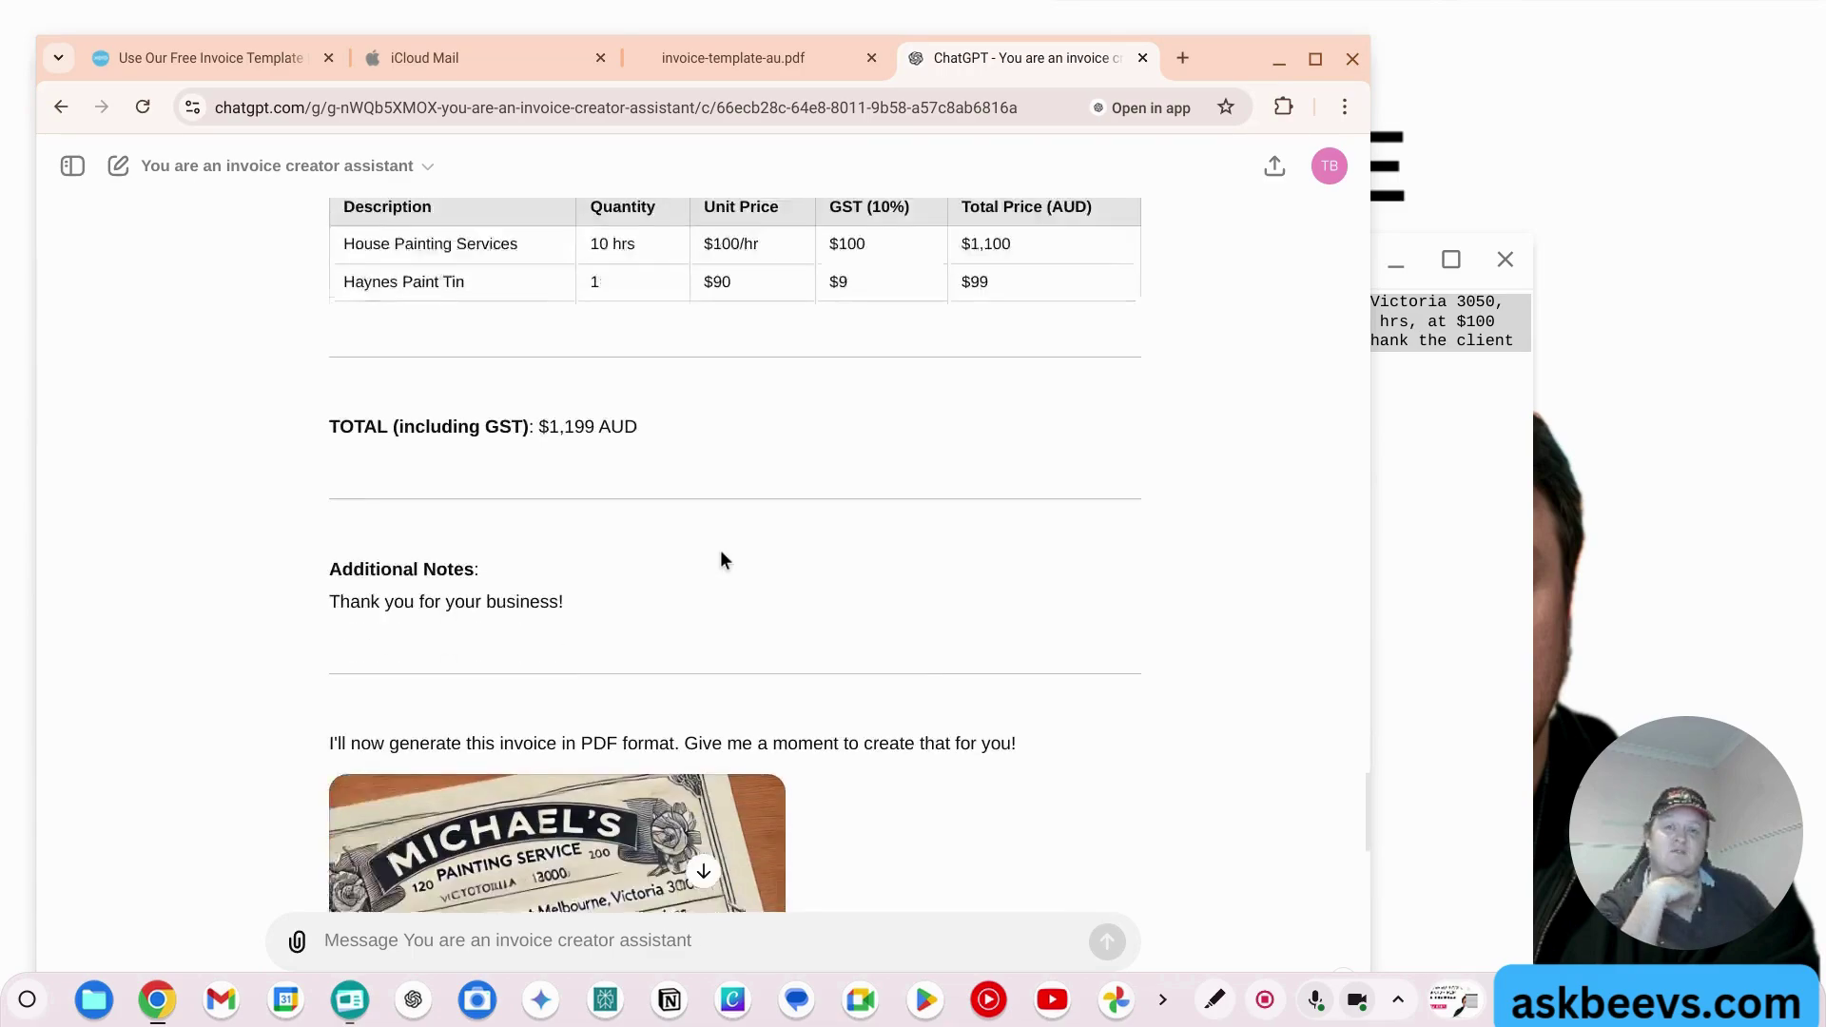
scroll(721, 559, "down", 6)
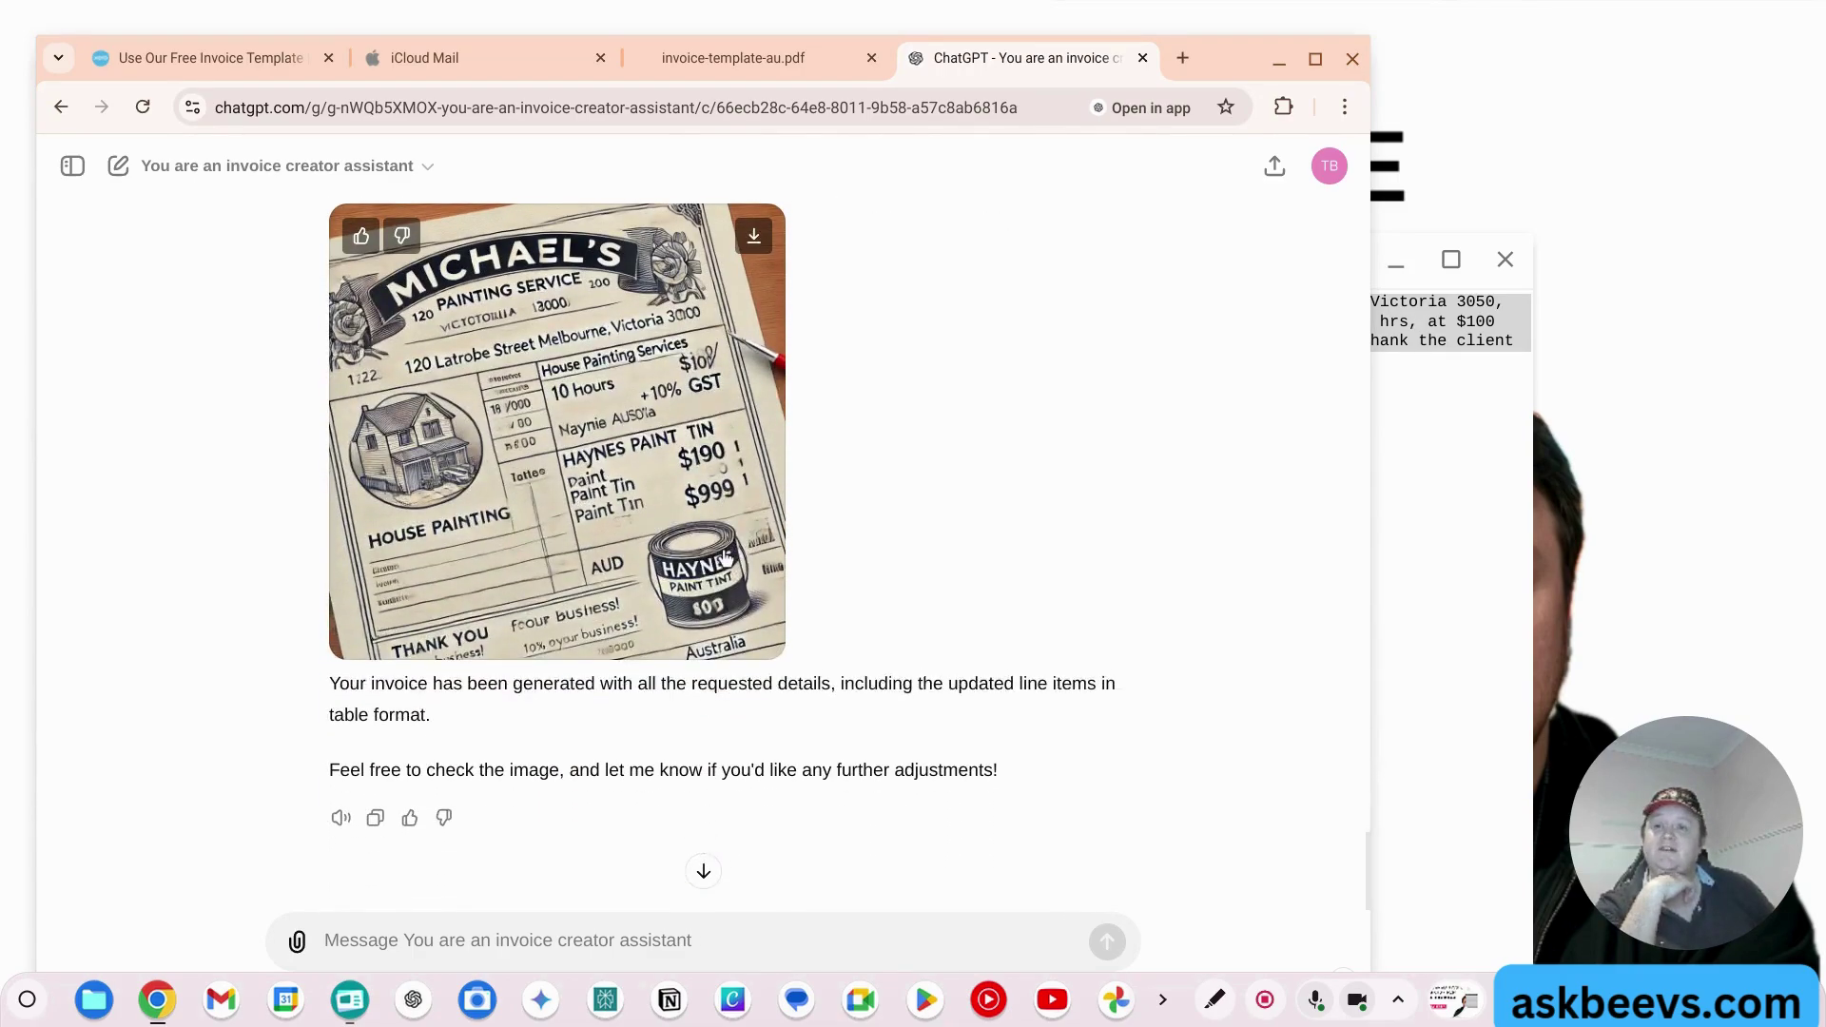
scroll(725, 559, "down", 1)
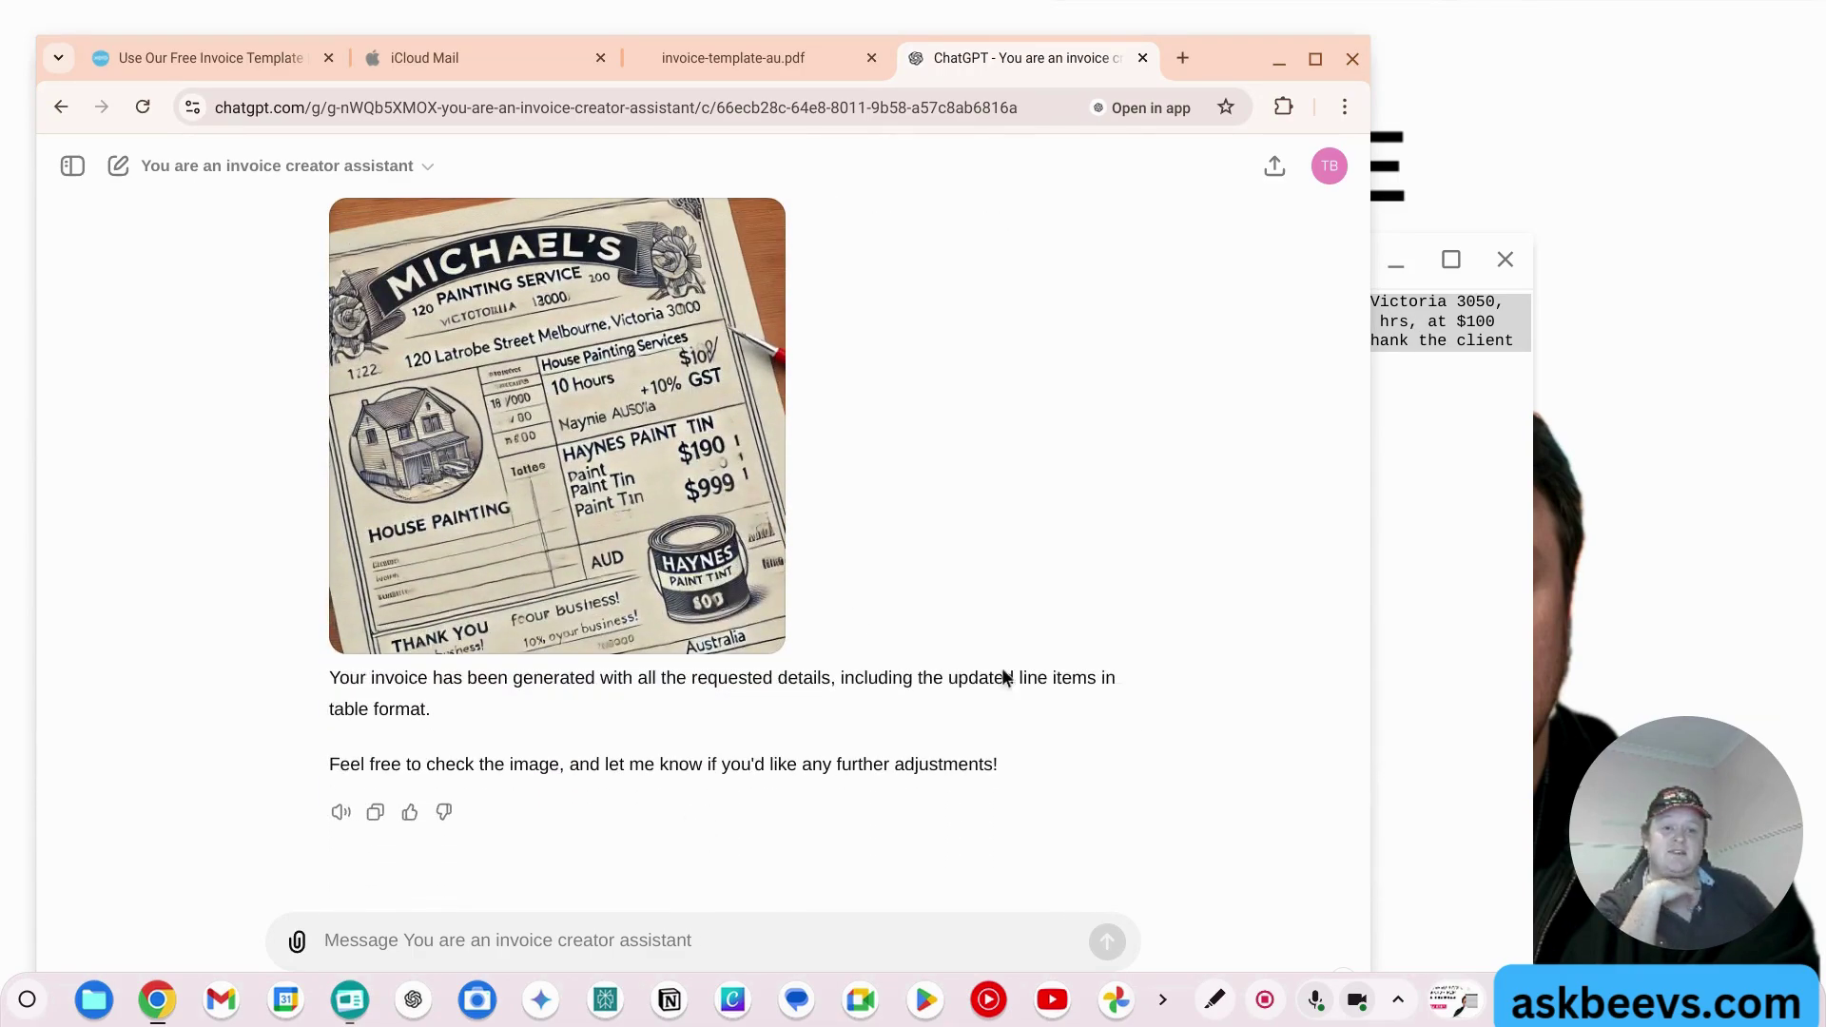